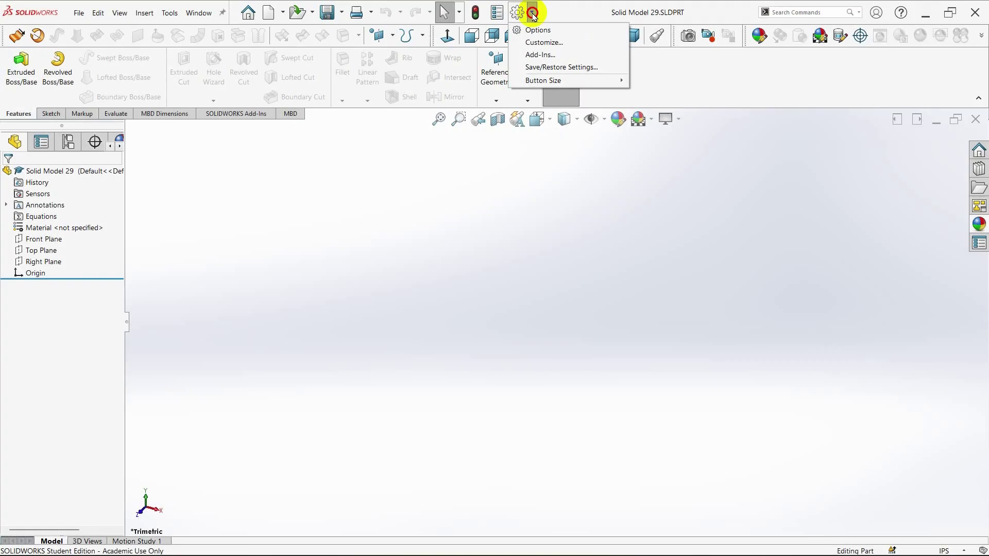
# - Raise the shaded and wireframe image quality sliders to High in Document Properties
pyautogui.click(536, 29)
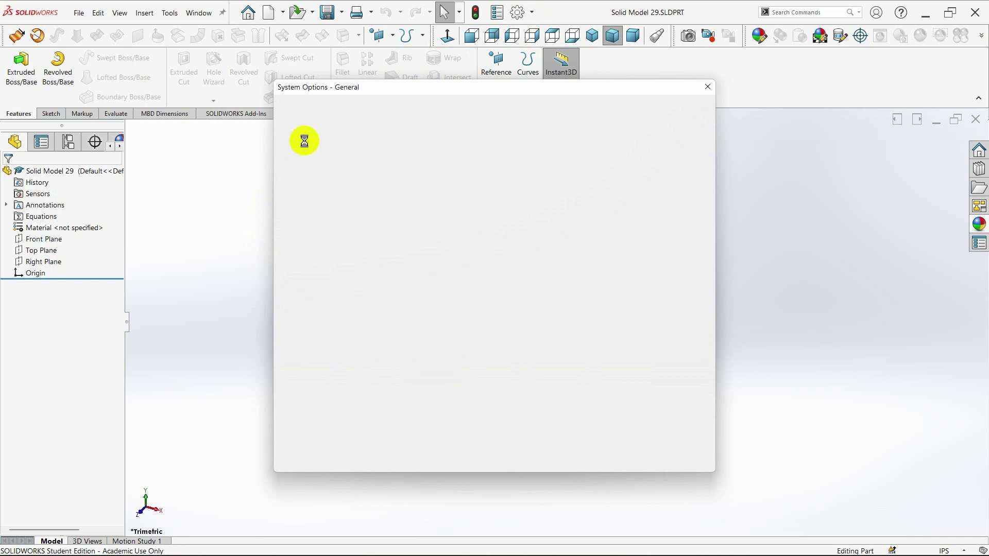
pyautogui.click(352, 106)
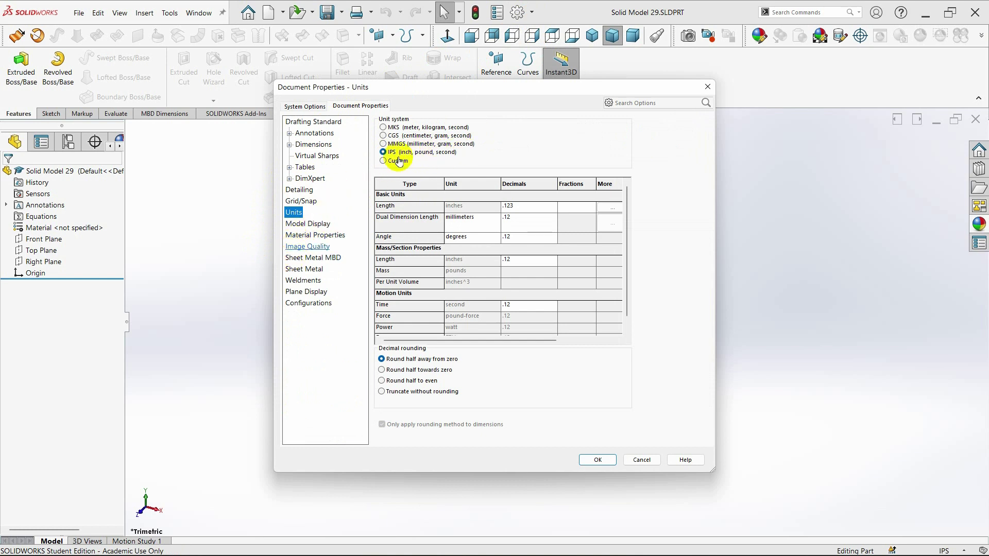
pyautogui.moveTo(465, 138); pyautogui.dragTo(558, 136)
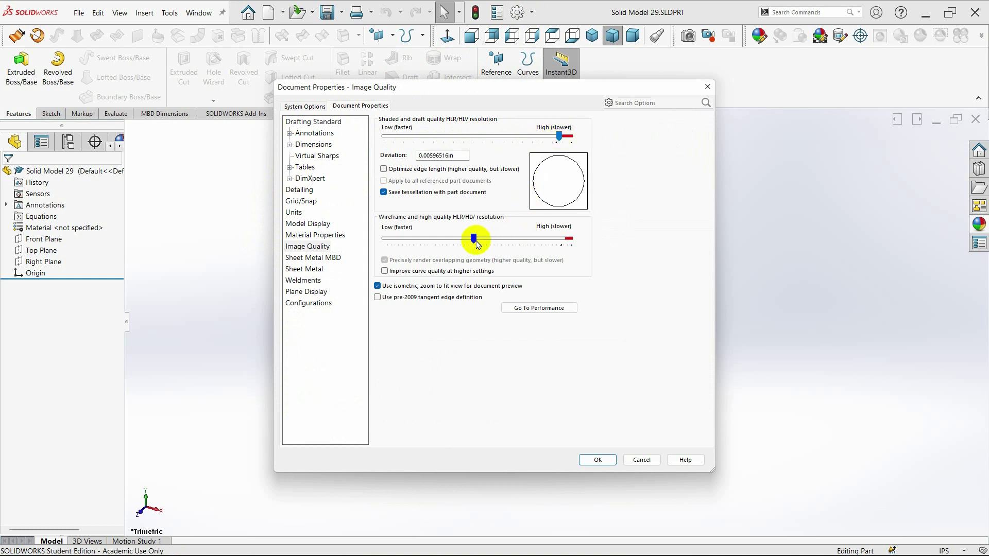
pyautogui.moveTo(471, 237); pyautogui.dragTo(563, 242)
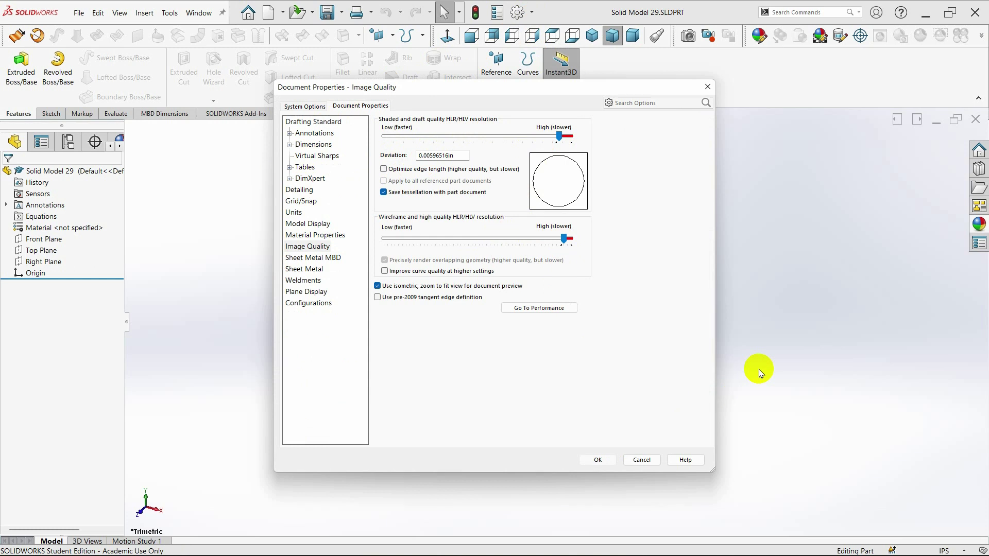
# - Apply the Painted > Car gloss blue appearance to the part
pyautogui.click(978, 224)
pyautogui.moveTo(985, 309); pyautogui.dragTo(983, 411)
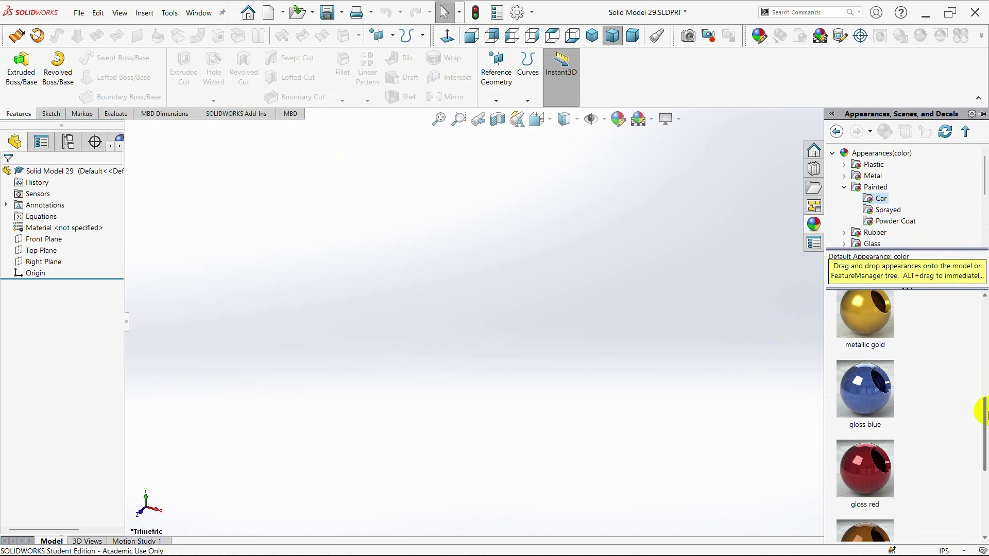
pyautogui.click(857, 384)
pyautogui.doubleClick(857, 384)
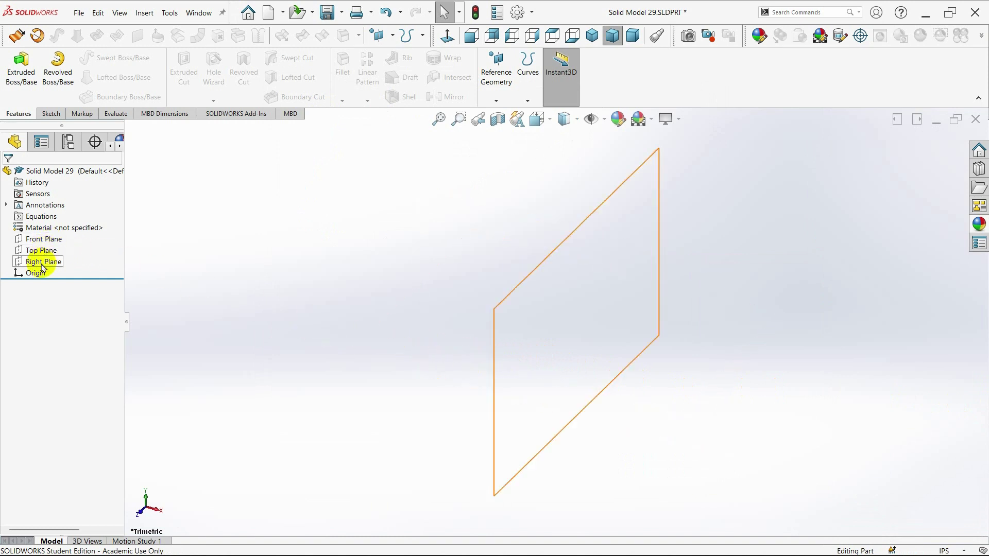
# - Sketch on the Front Plane and draw a vertical centerline straight up from the origin
pyautogui.click(42, 240)
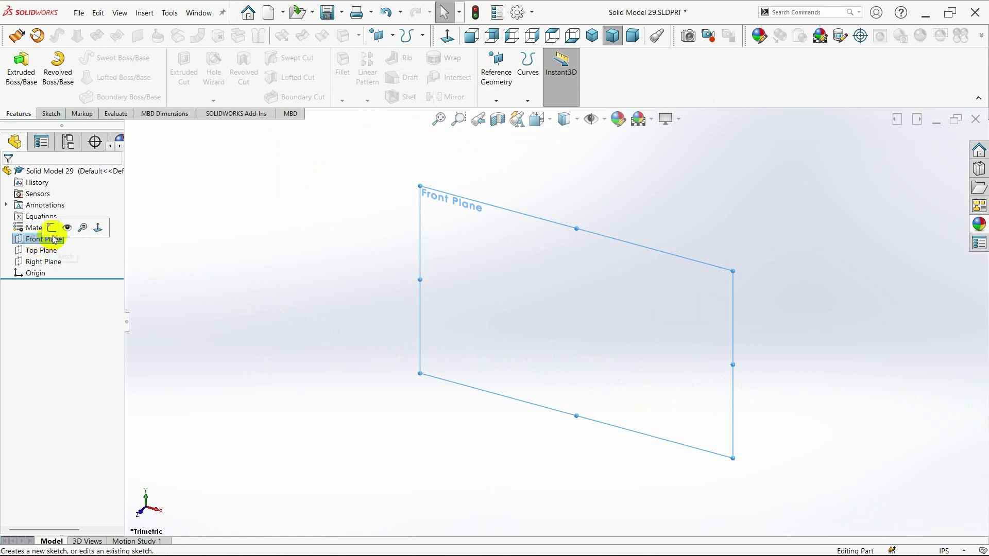
pyautogui.click(49, 227)
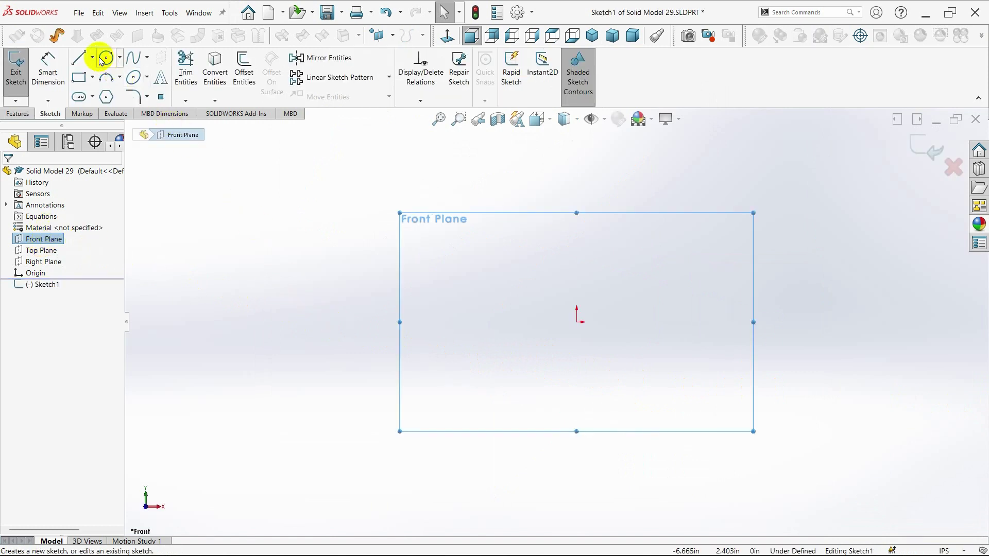
pyautogui.click(94, 61)
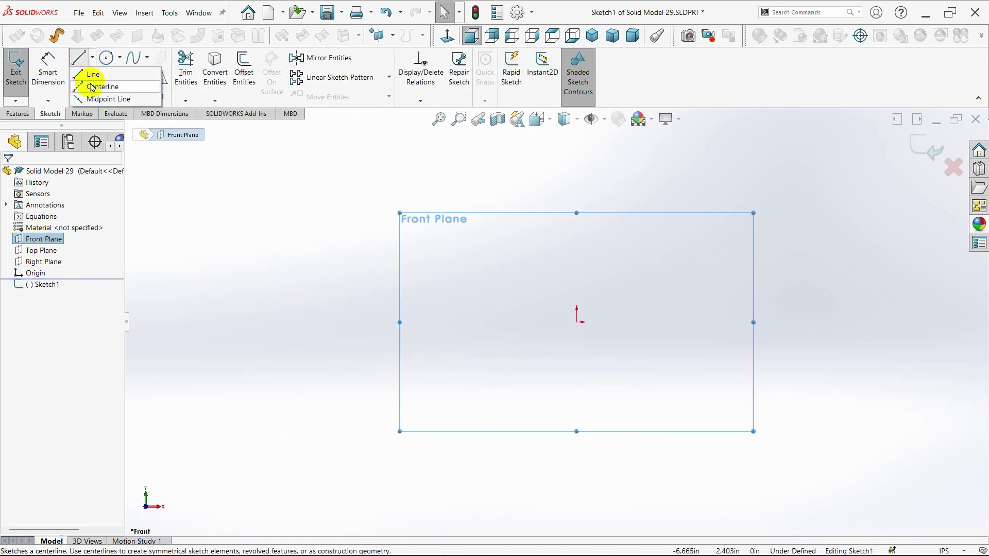
pyautogui.click(105, 83)
pyautogui.click(577, 323)
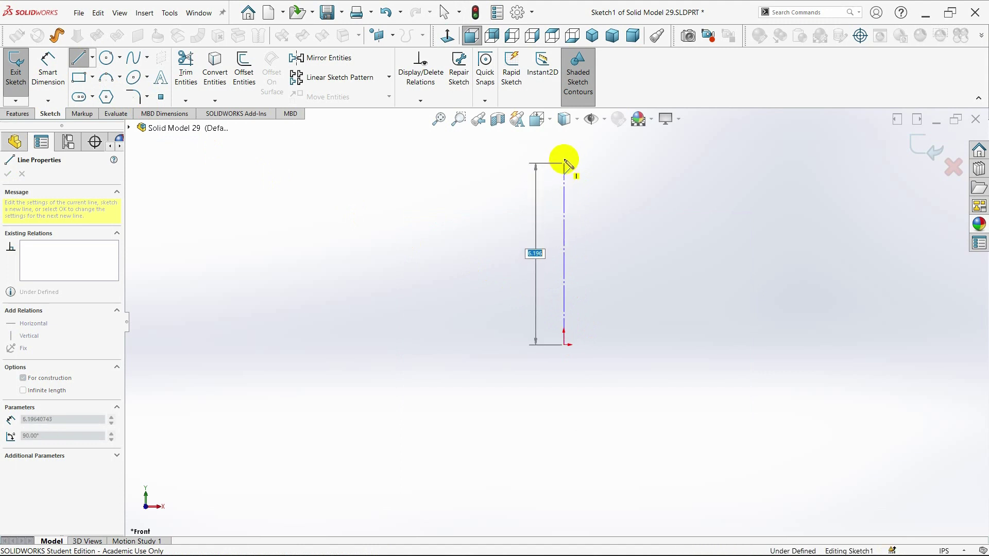
pyautogui.click(564, 171)
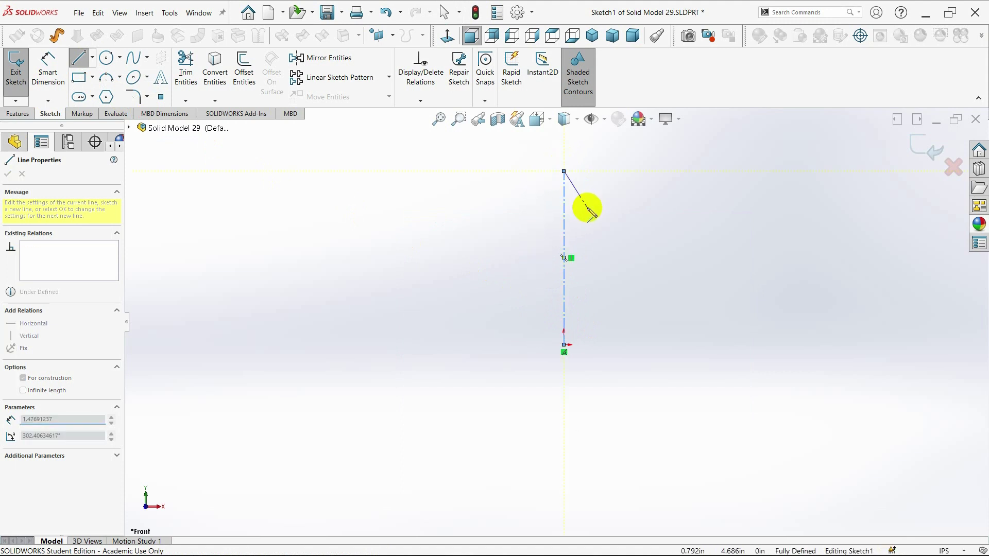
pyautogui.press('Escape')
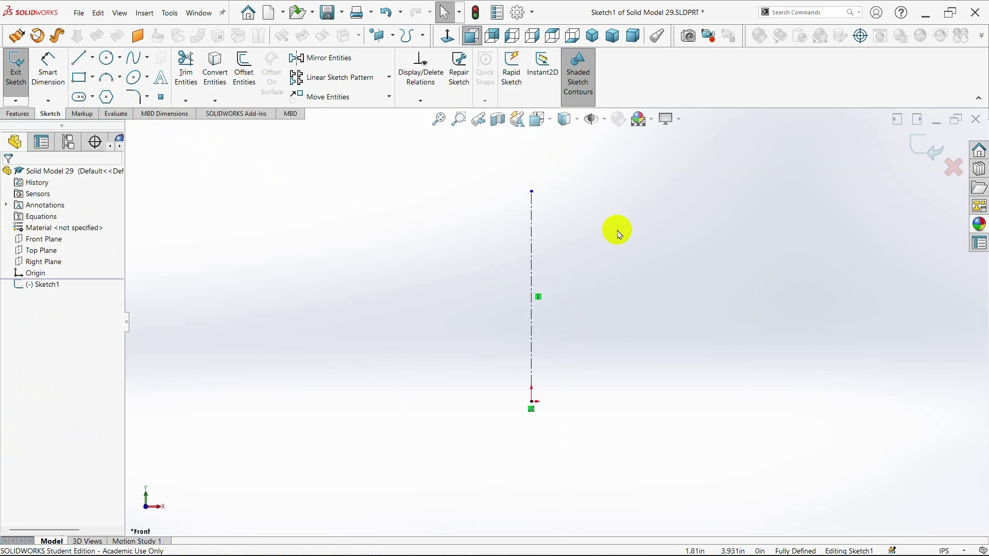
# - Draw a horizontal centerline from the origin to the right
pyautogui.click(93, 57)
pyautogui.click(100, 84)
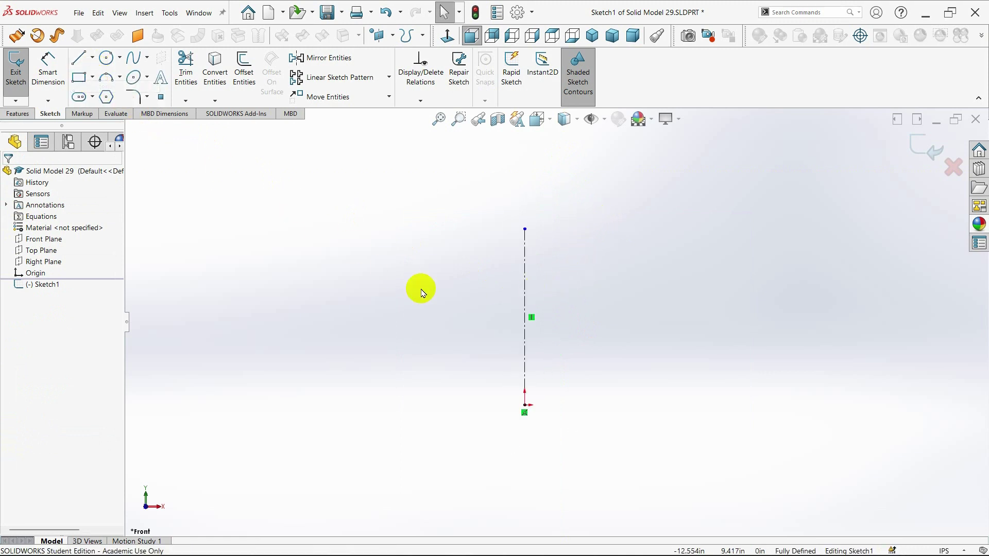
pyautogui.click(524, 406)
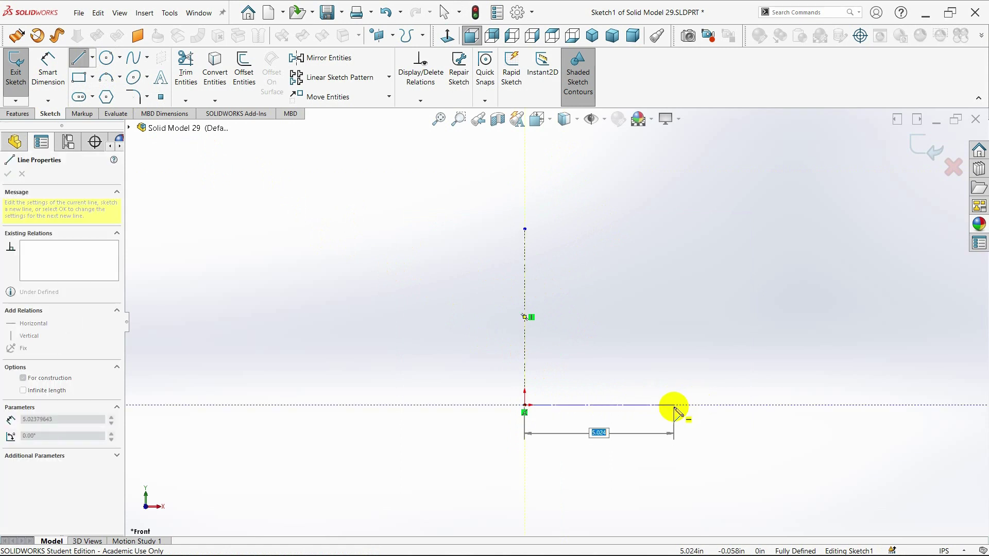
pyautogui.click(674, 405)
pyautogui.press('Escape')
pyautogui.press('Escape')
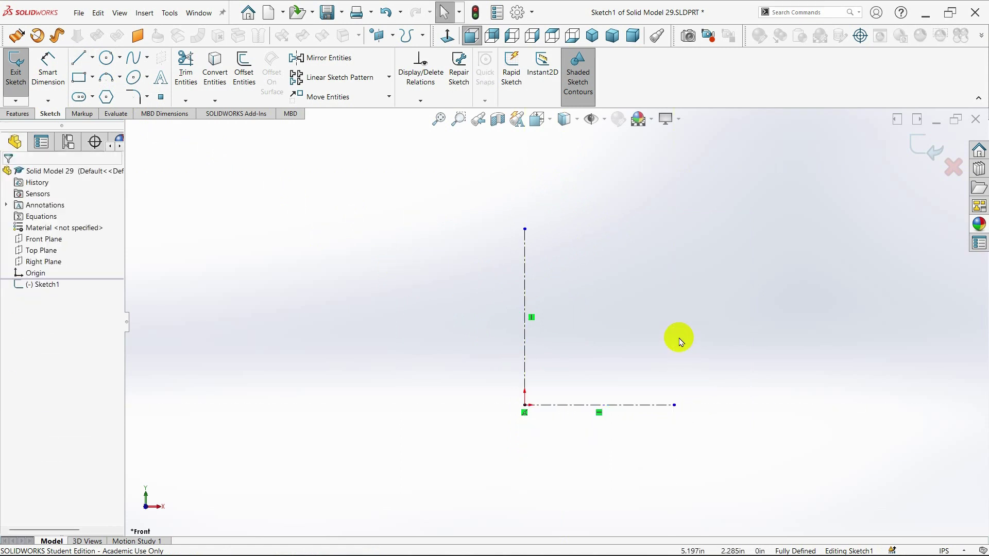
# - Draw the closed bottle half-profile: base, side, sloped shoulder, neck and top
pyautogui.click(80, 58)
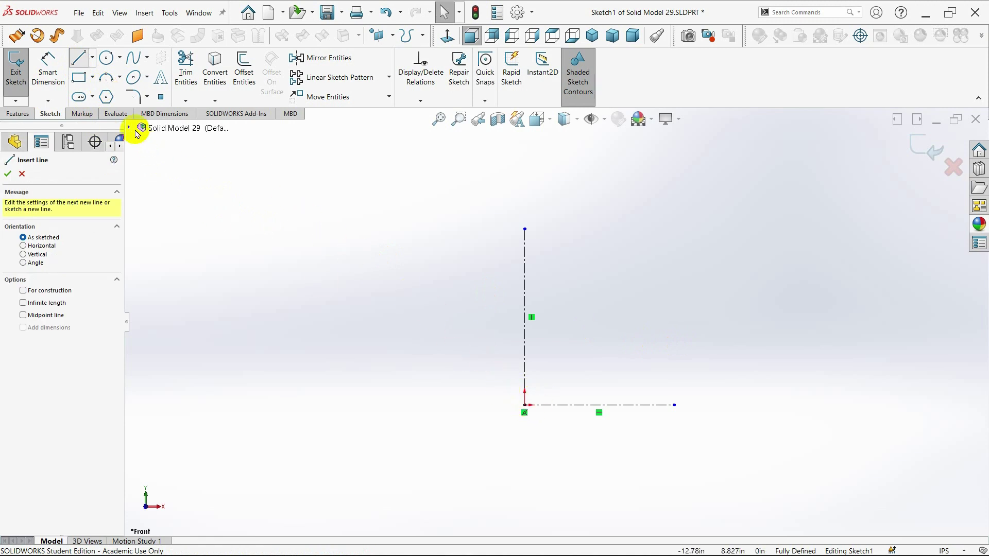
pyautogui.click(525, 405)
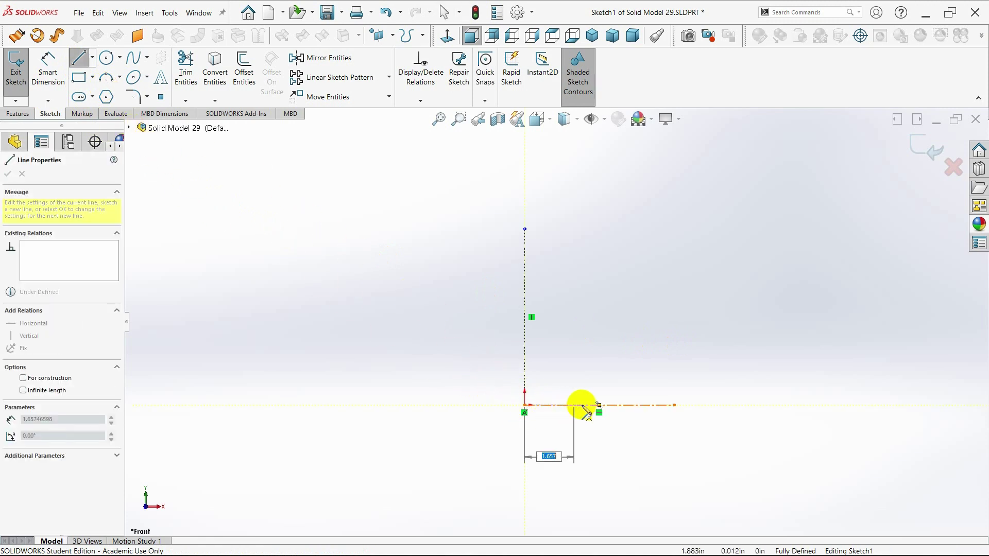
pyautogui.click(623, 407)
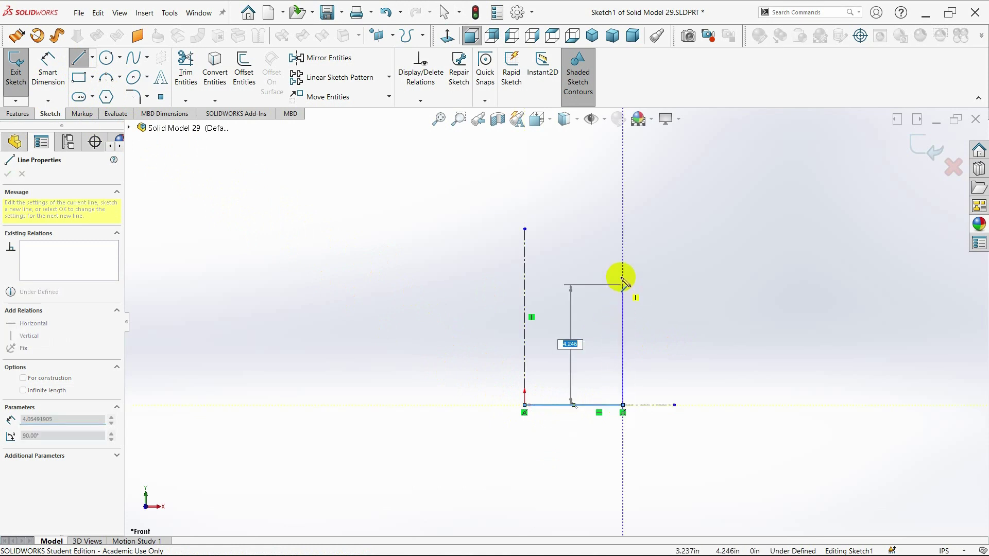
pyautogui.click(575, 264)
pyautogui.click(574, 262)
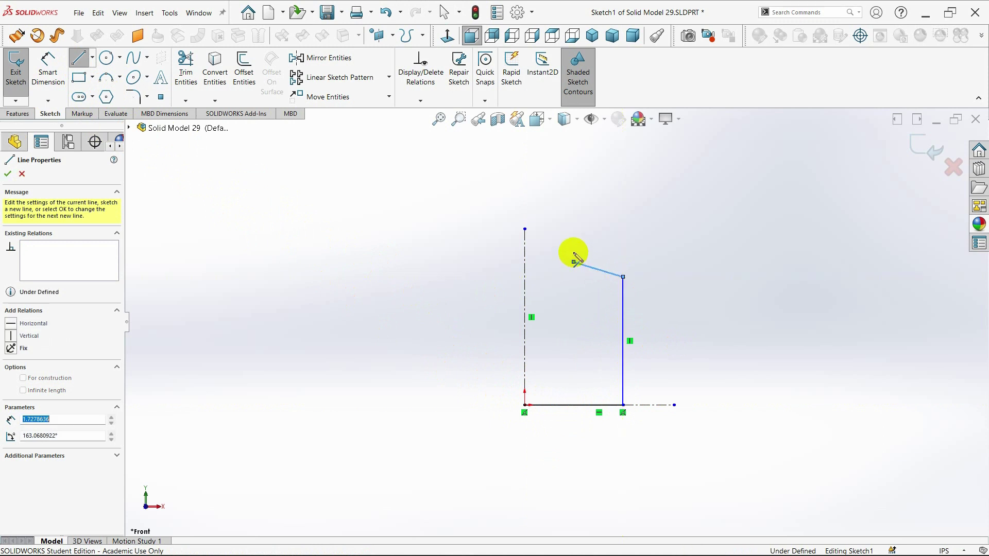
pyautogui.click(573, 241)
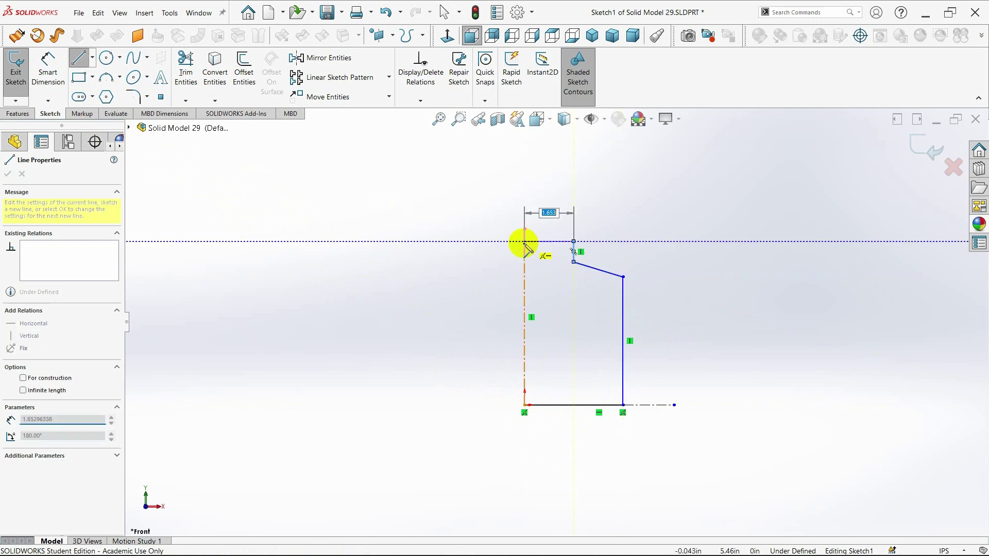
pyautogui.click(526, 241)
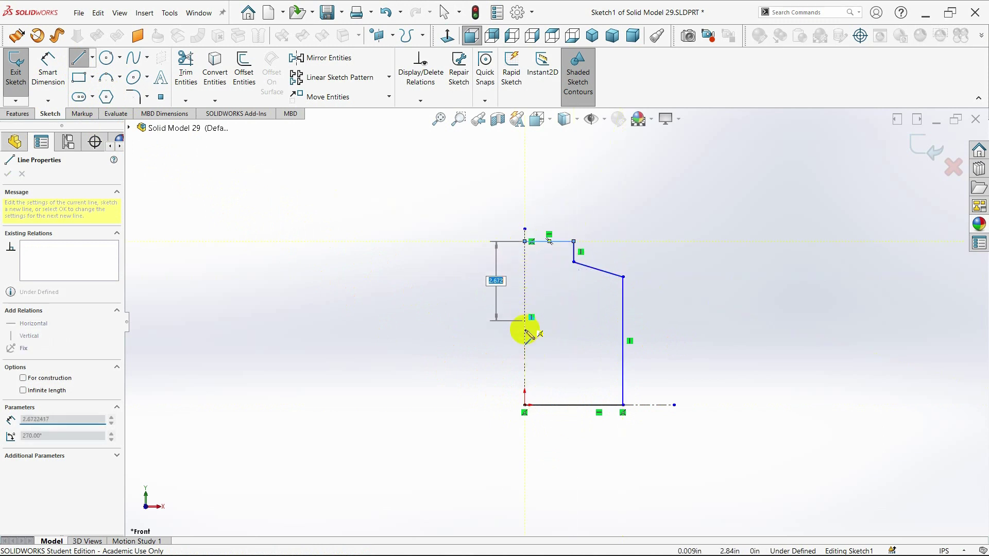
pyautogui.click(524, 405)
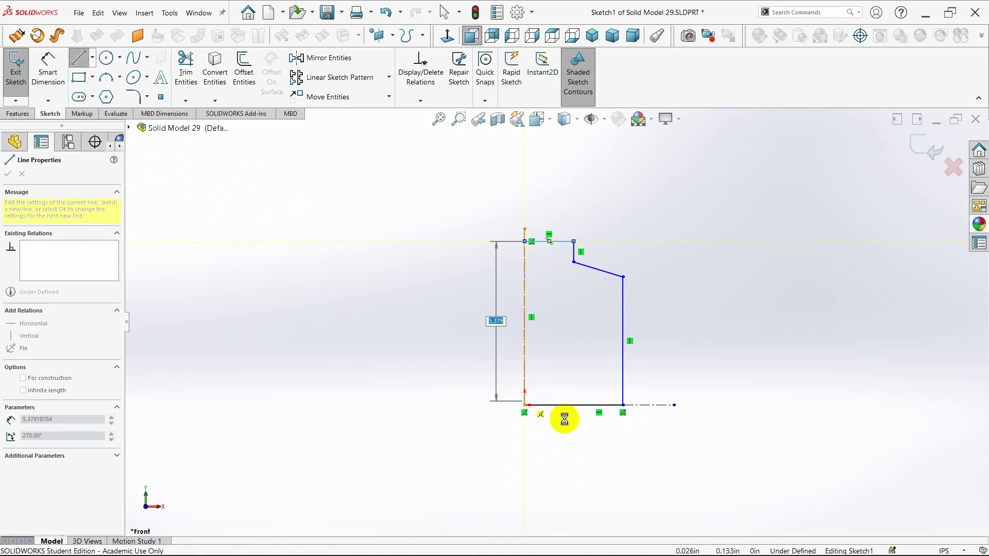
pyautogui.press('Escape')
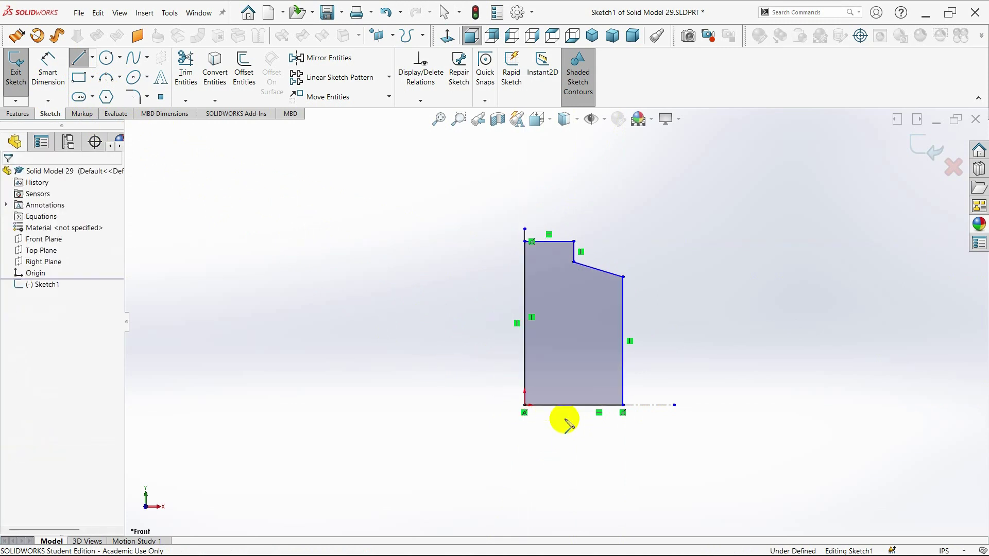
# - Dimension the profile's overall height to 8 in
pyautogui.click(48, 67)
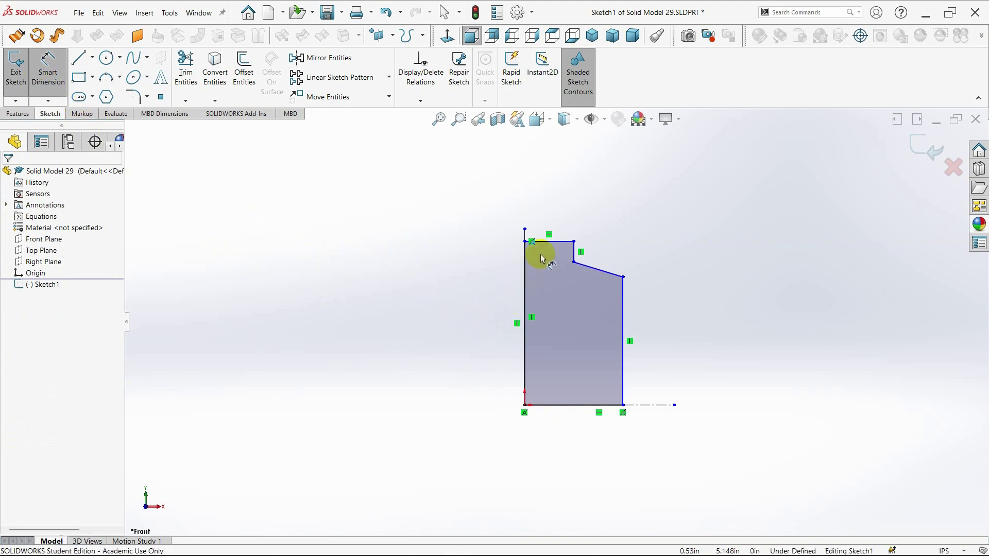
pyautogui.click(538, 395)
pyautogui.click(556, 410)
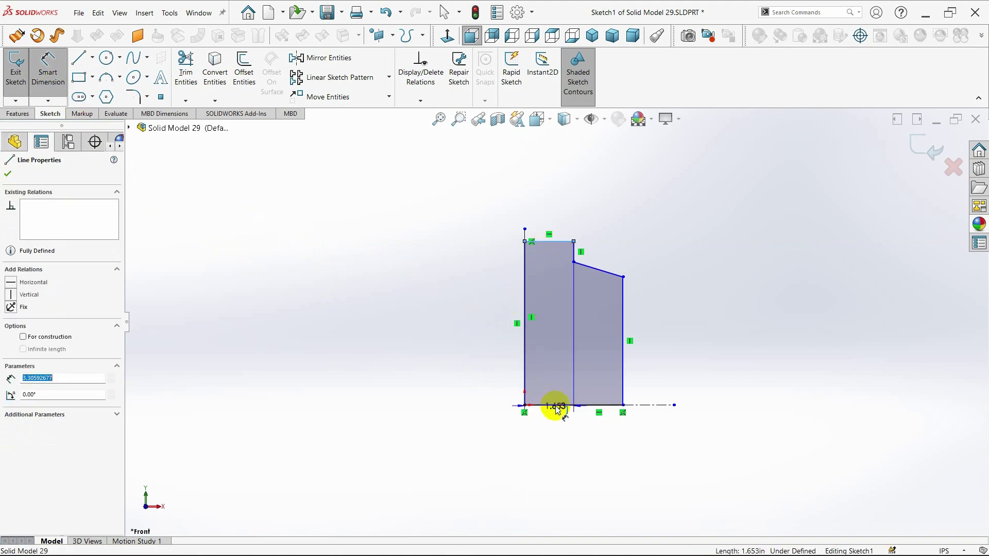
pyautogui.click(446, 343)
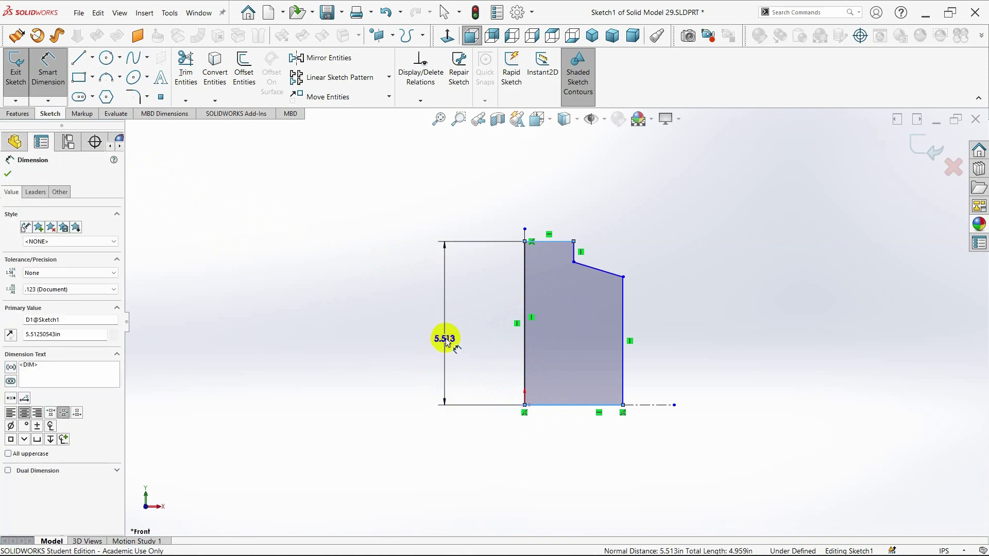
pyautogui.press('BackSpace')
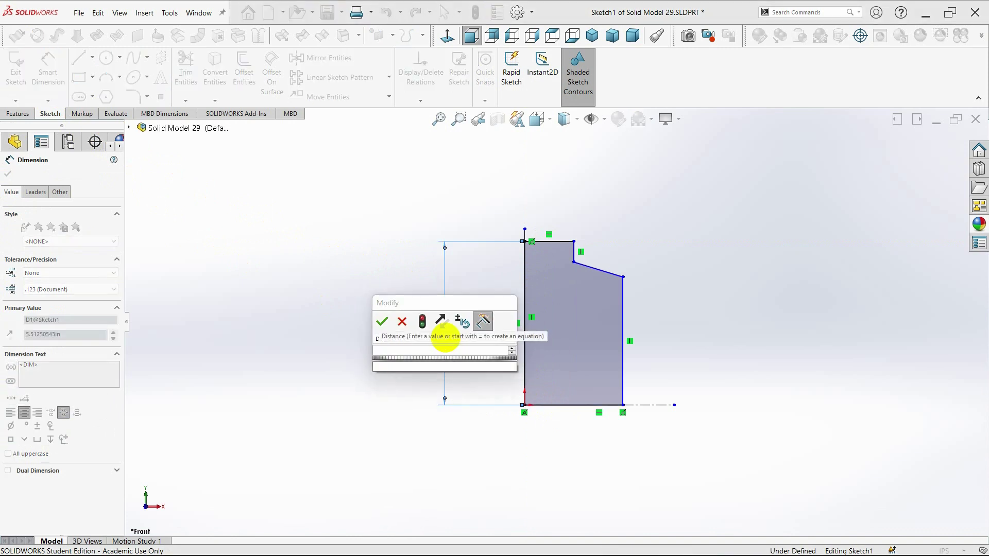
pyautogui.write('8')
pyautogui.press('Return')
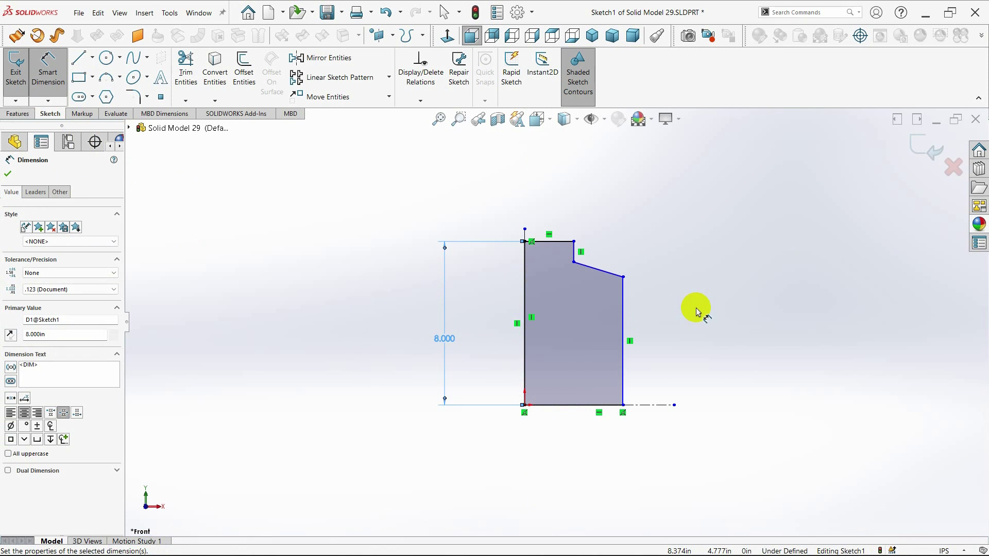
pyautogui.click(9, 175)
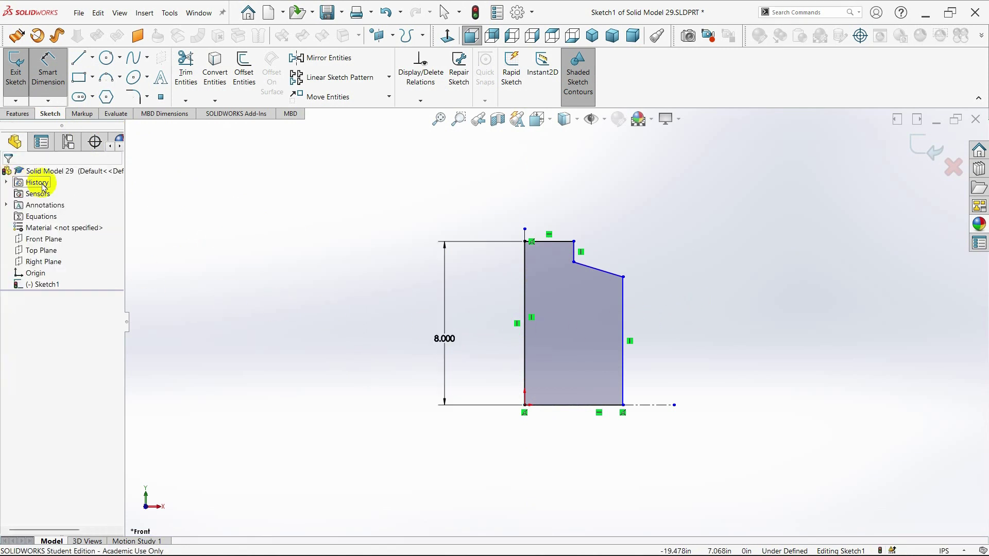
# - Dimension the short vertical neck step to .750 in
pyautogui.click(48, 65)
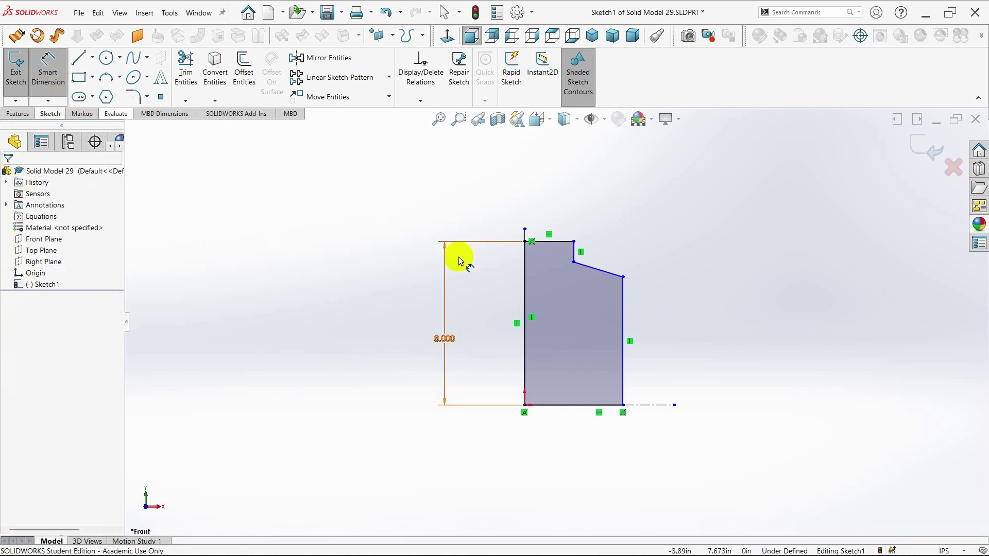
pyautogui.click(589, 252)
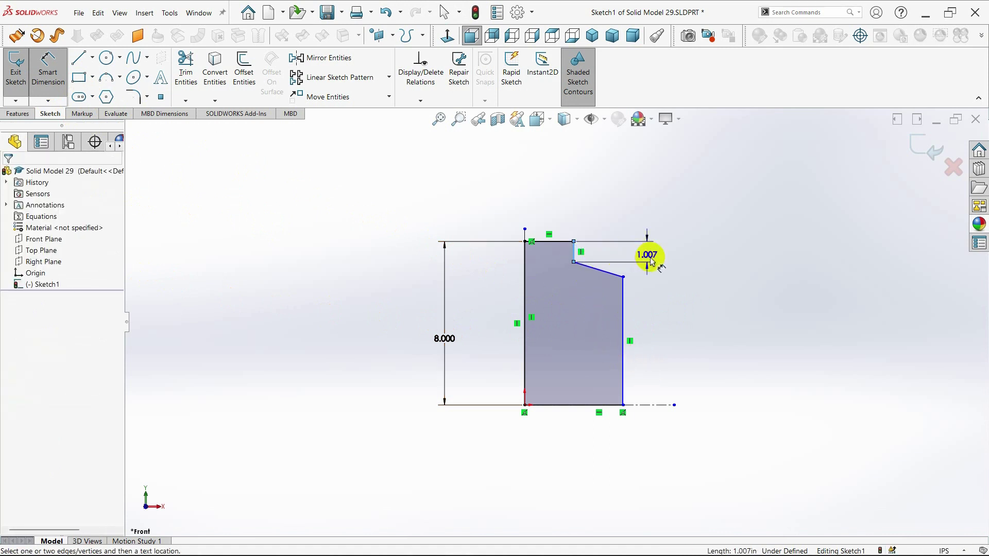
pyautogui.click(650, 262)
pyautogui.press('BackSpace')
pyautogui.write('.750')
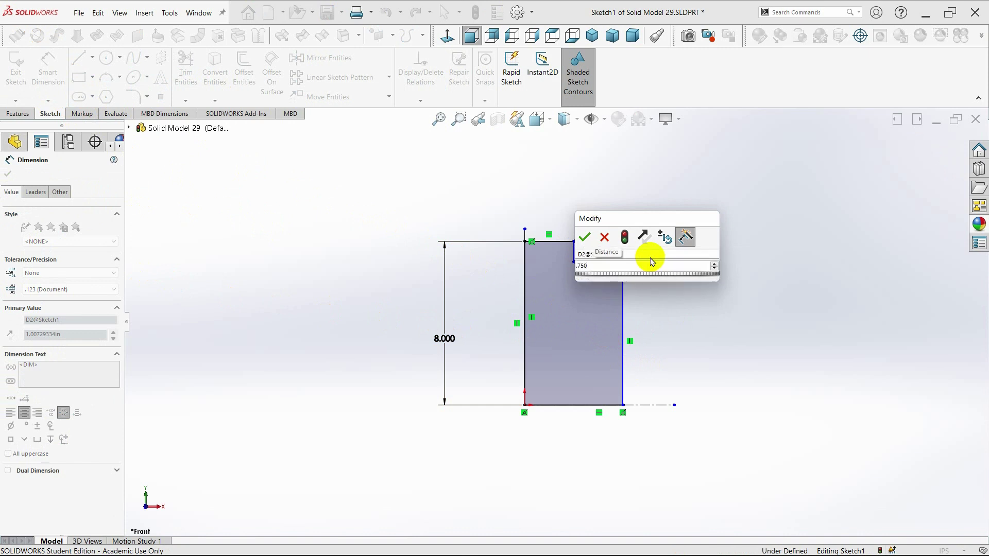
pyautogui.press('Escape')
pyautogui.press('Return')
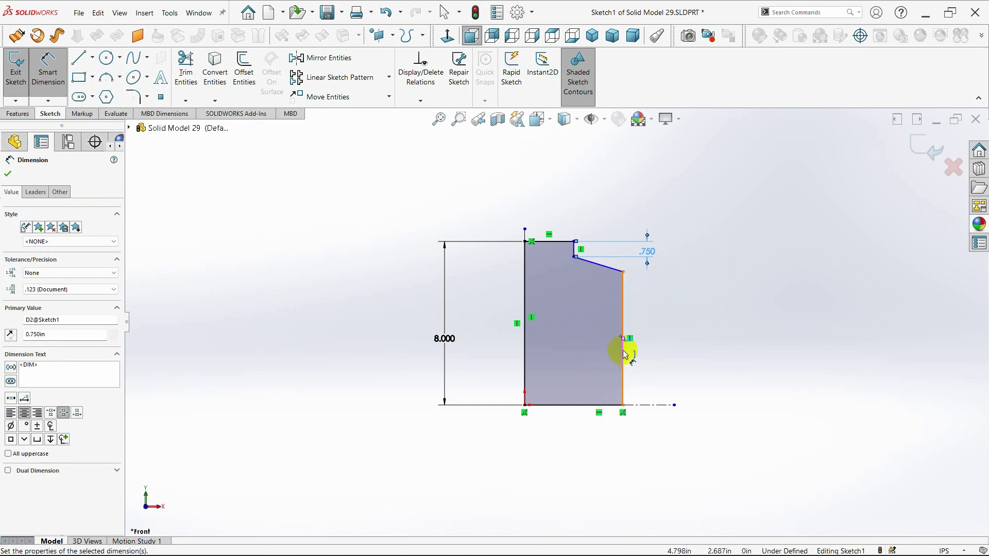
pyautogui.click(575, 250)
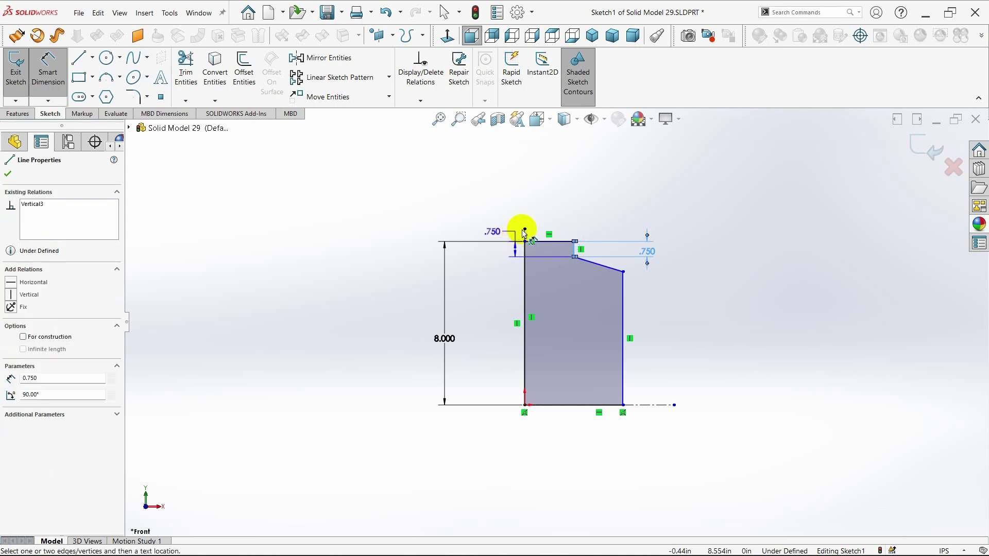
# - Dimension the neck's top width to .750
pyautogui.click(524, 230)
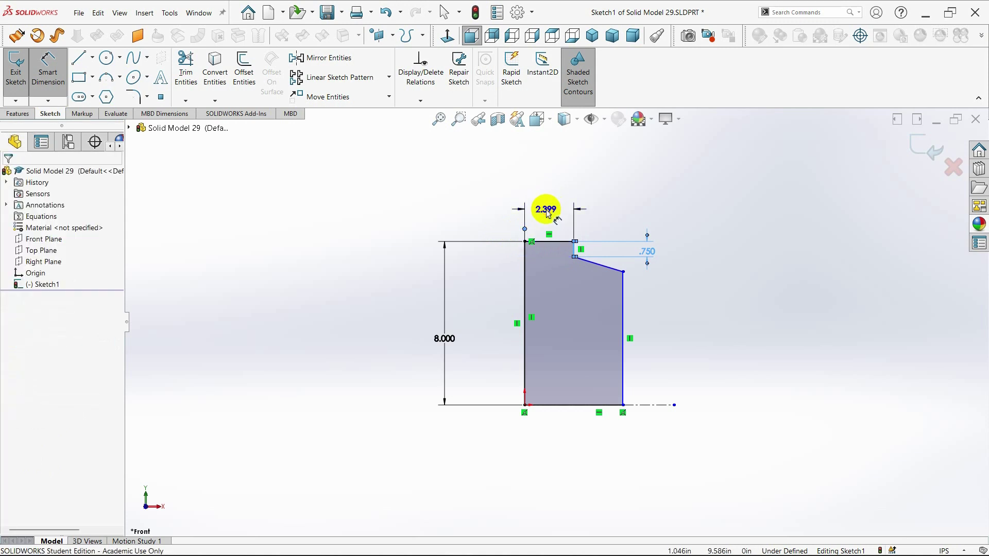
pyautogui.click(547, 214)
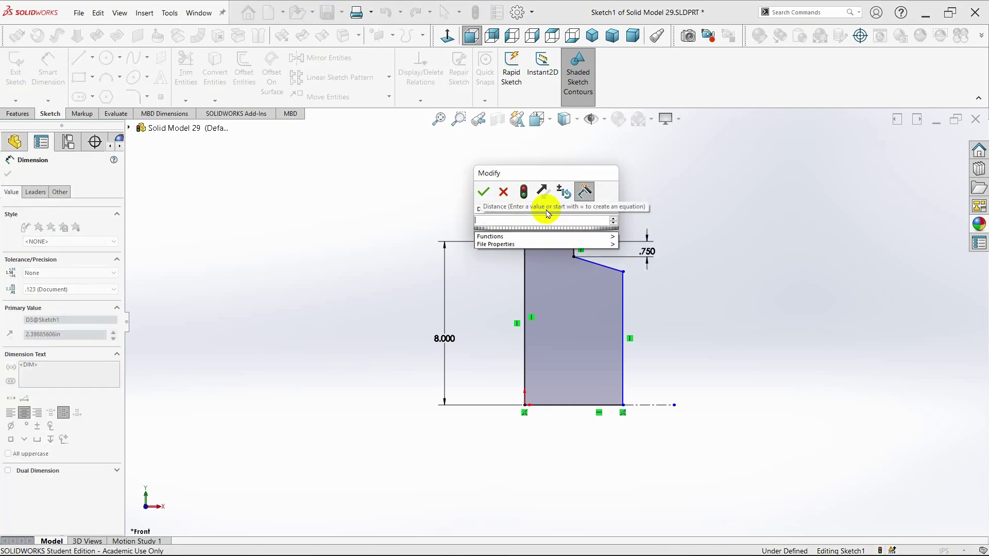
pyautogui.write('.75')
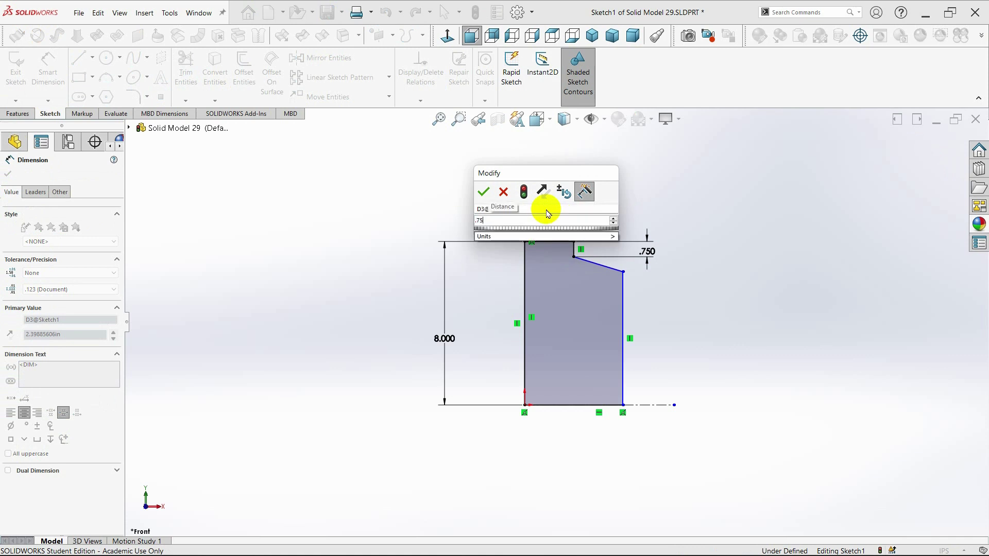
pyautogui.press('Return')
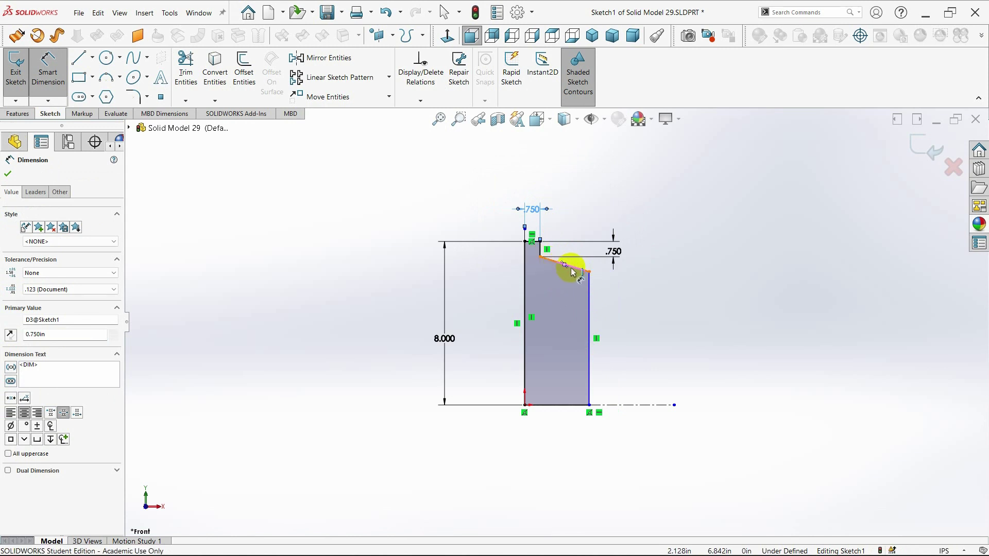
# - Set the sloped shoulder angle to 105° against the side line
pyautogui.click(587, 290)
pyautogui.click(590, 296)
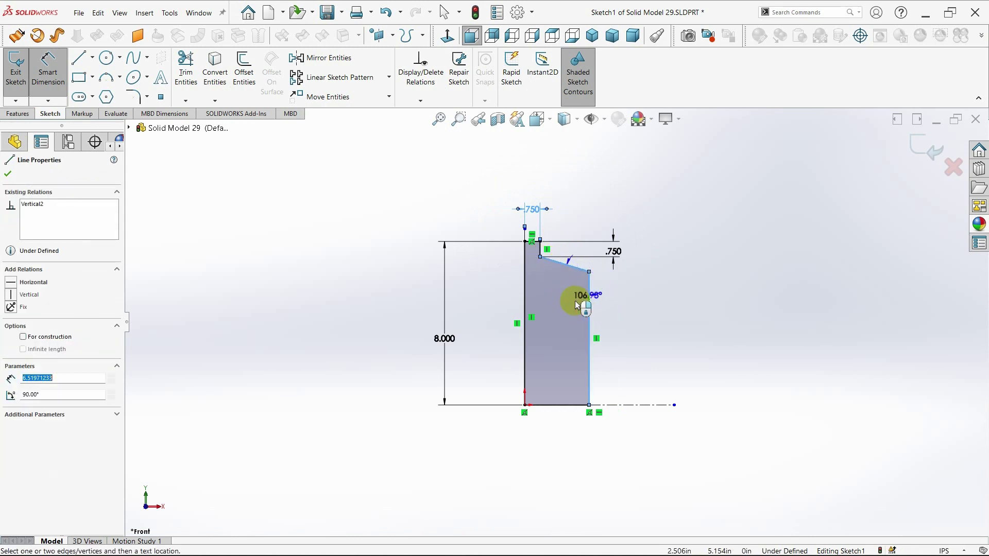
pyautogui.click(570, 306)
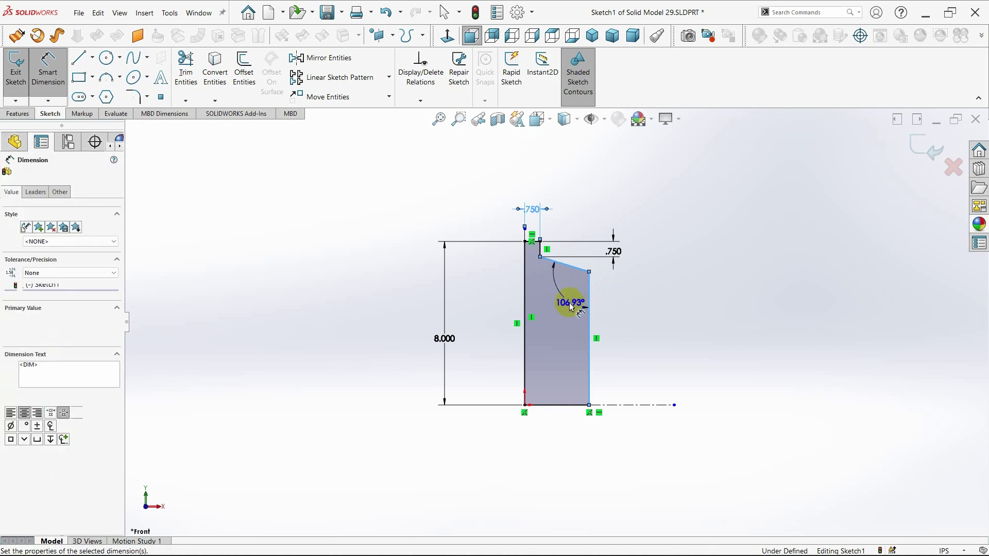
pyautogui.write('105')
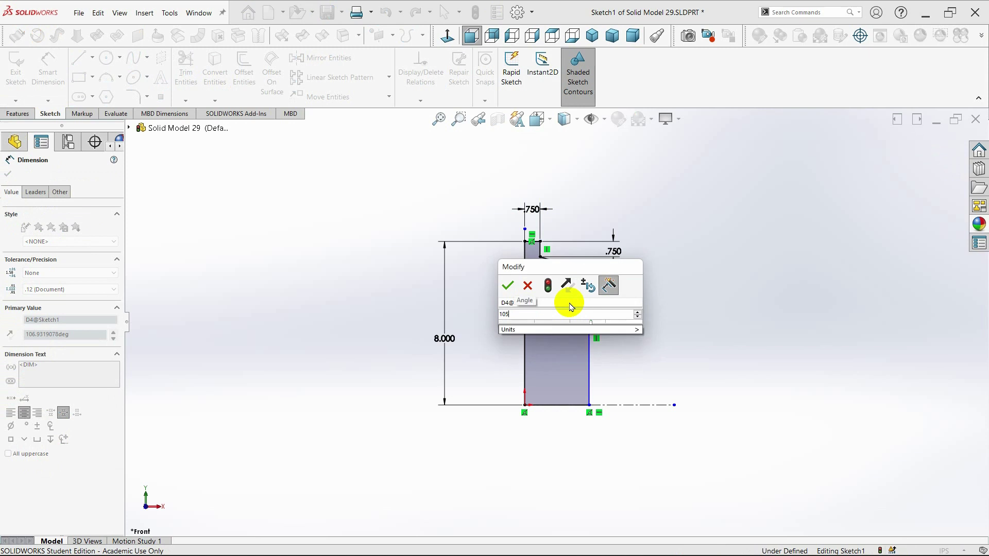
pyautogui.press('Escape')
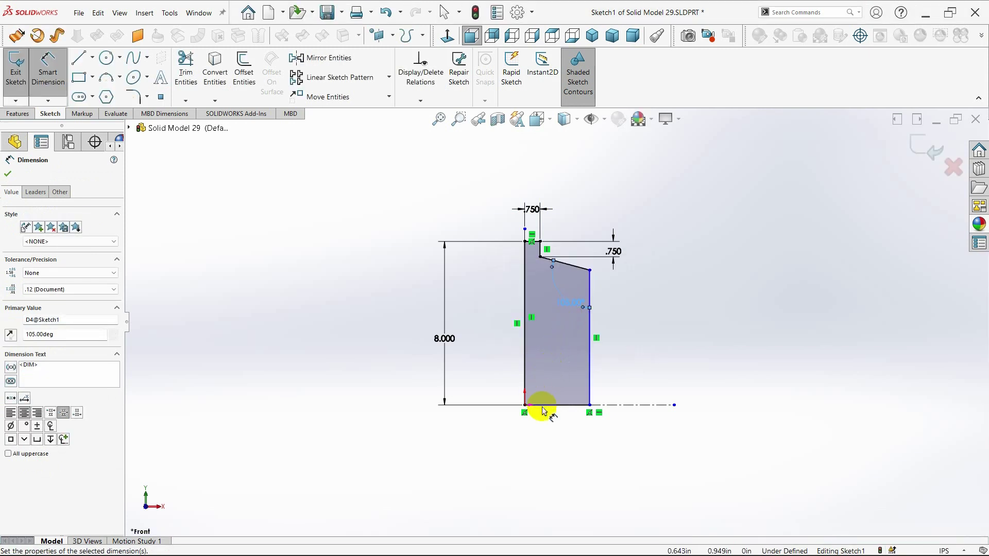
# - Dimension the base width to 2.000
pyautogui.click(524, 381)
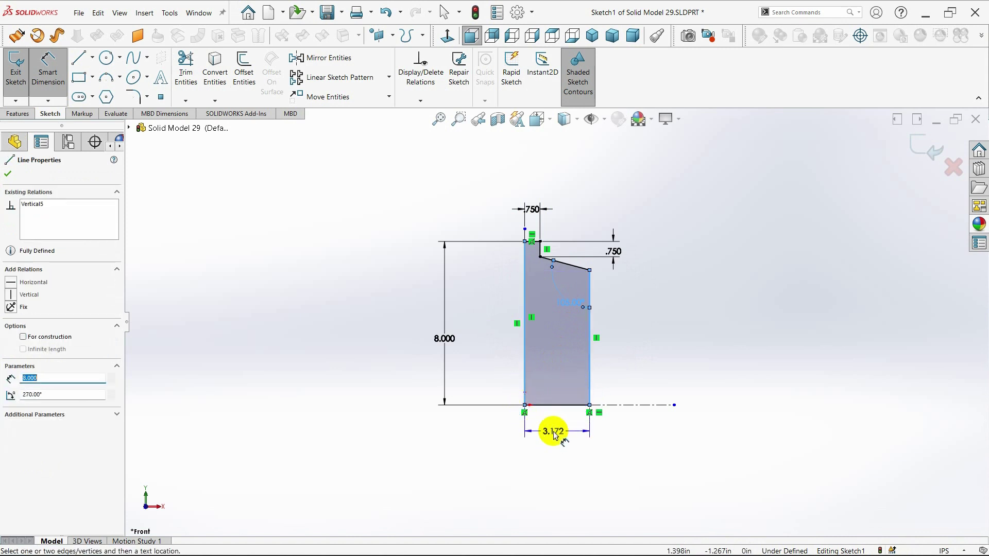
pyautogui.click(555, 435)
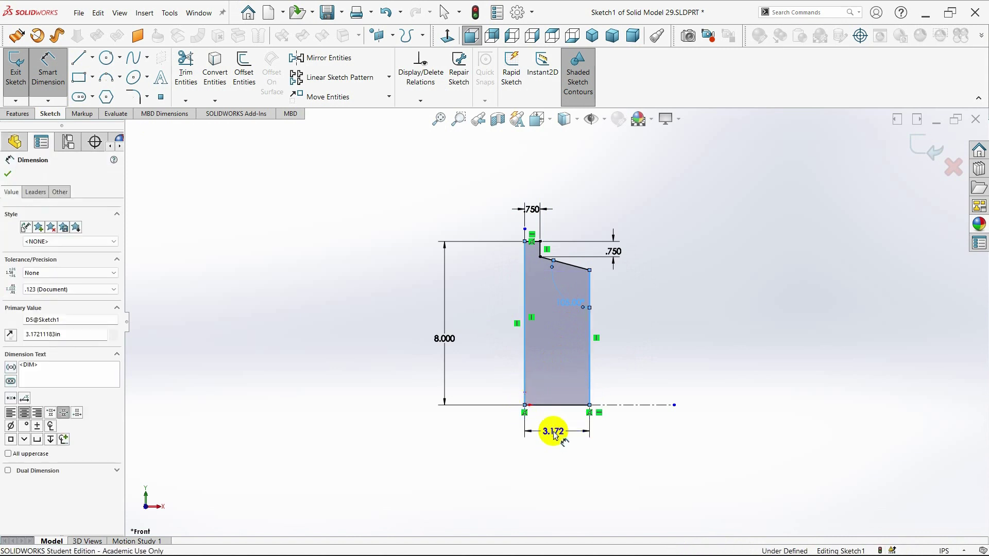
pyautogui.press('BackSpace')
pyautogui.write('2')
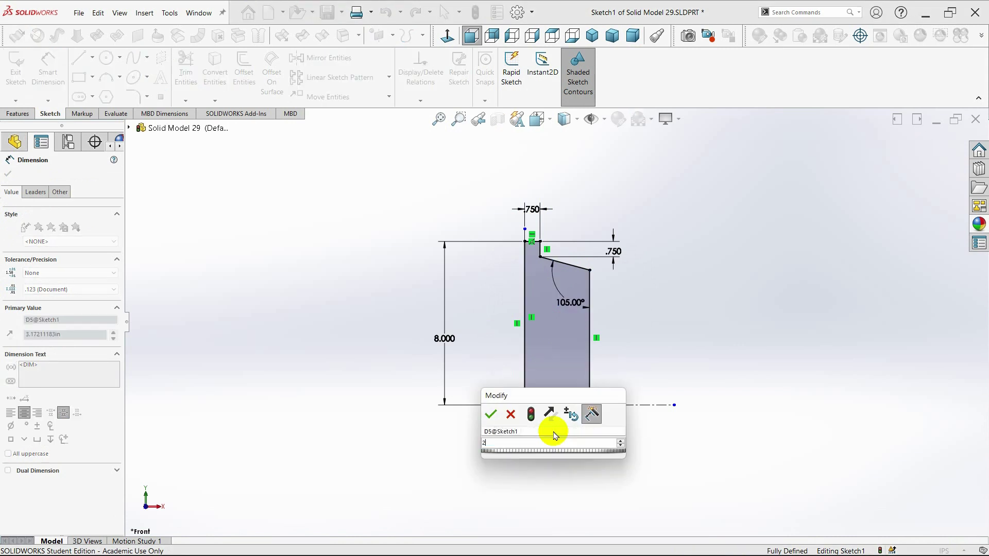
pyautogui.press('Return')
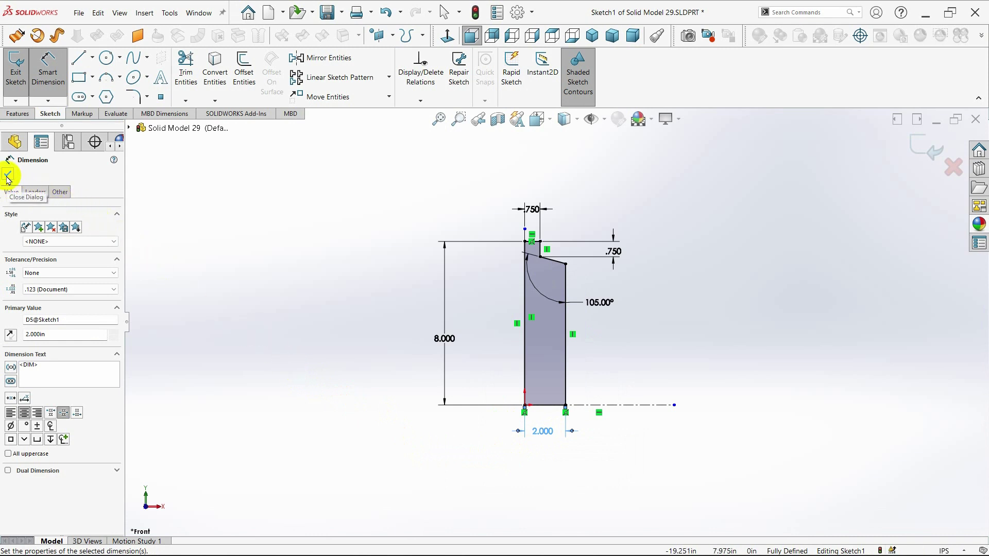
# - Revolve the profile 360° about the vertical centerline into a solid bottle
pyautogui.click(6, 177)
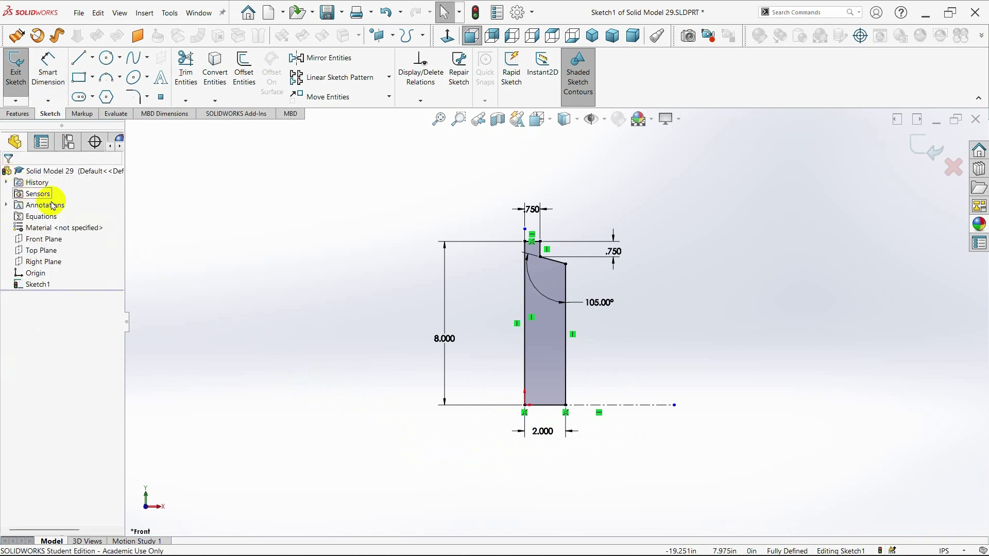
pyautogui.click(578, 40)
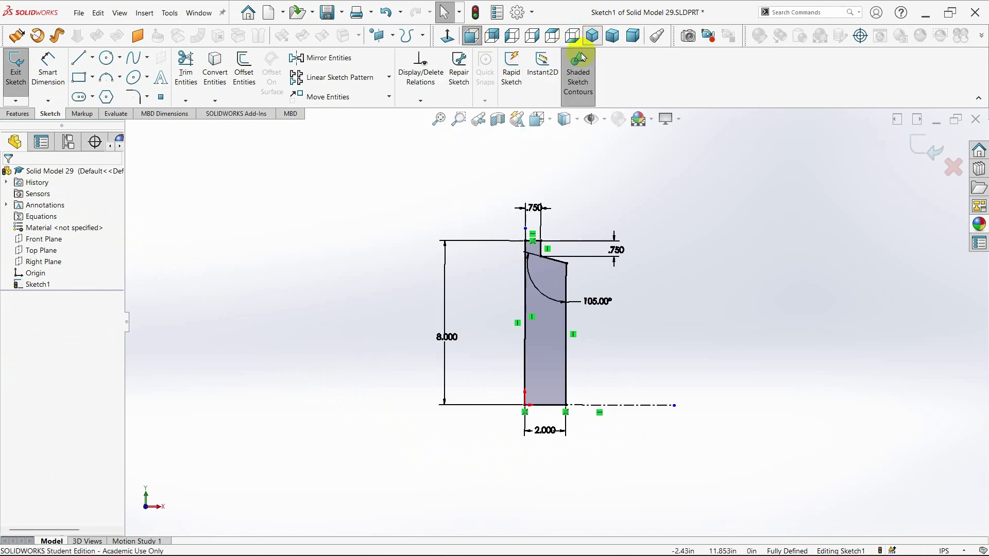
pyautogui.click(20, 114)
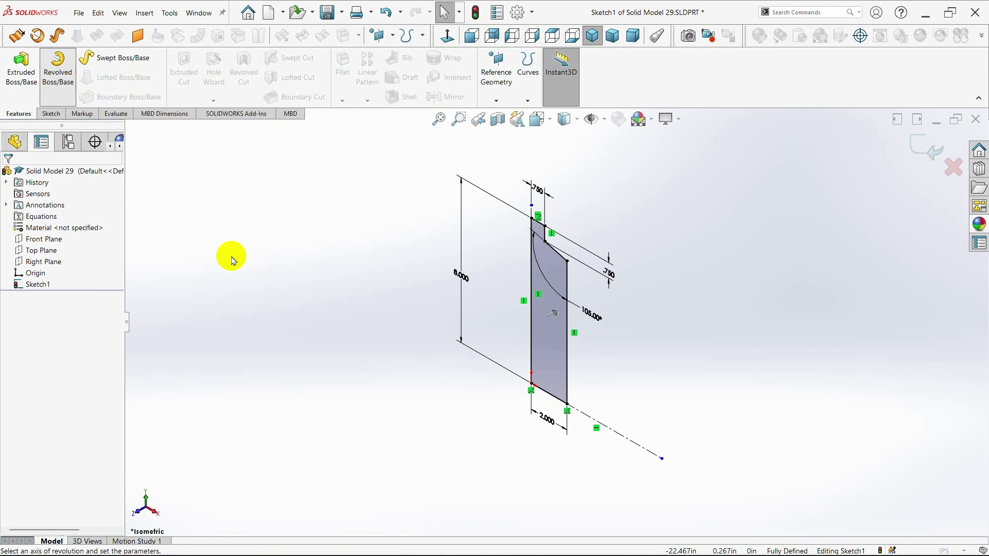
pyautogui.click(530, 212)
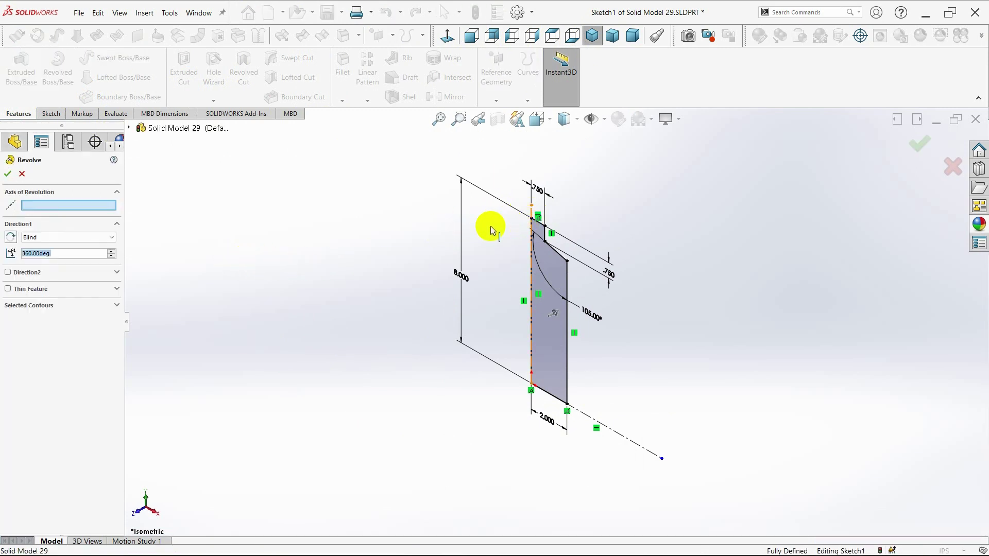
pyautogui.click(8, 174)
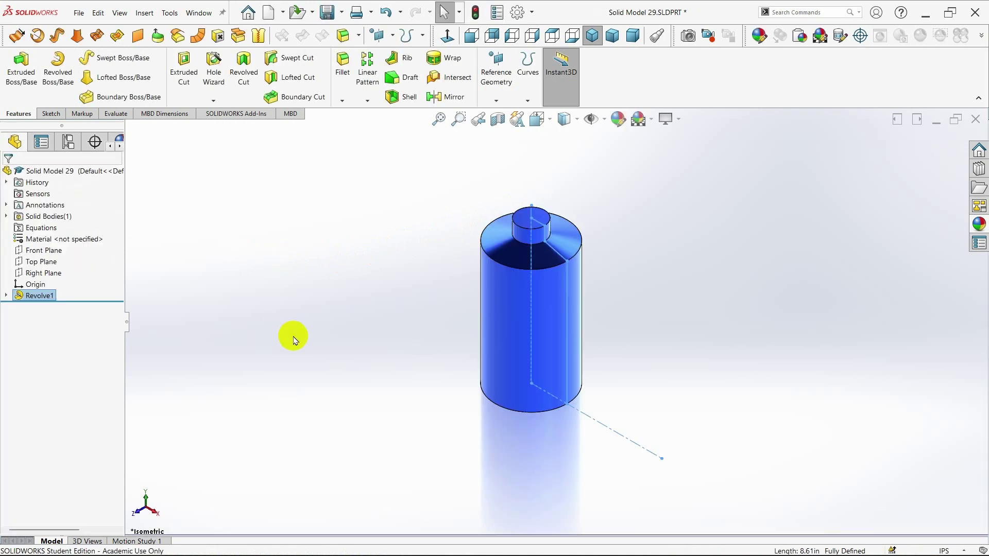
# - Apply the Plain White scene and return the bottle to isometric view
pyautogui.click(589, 46)
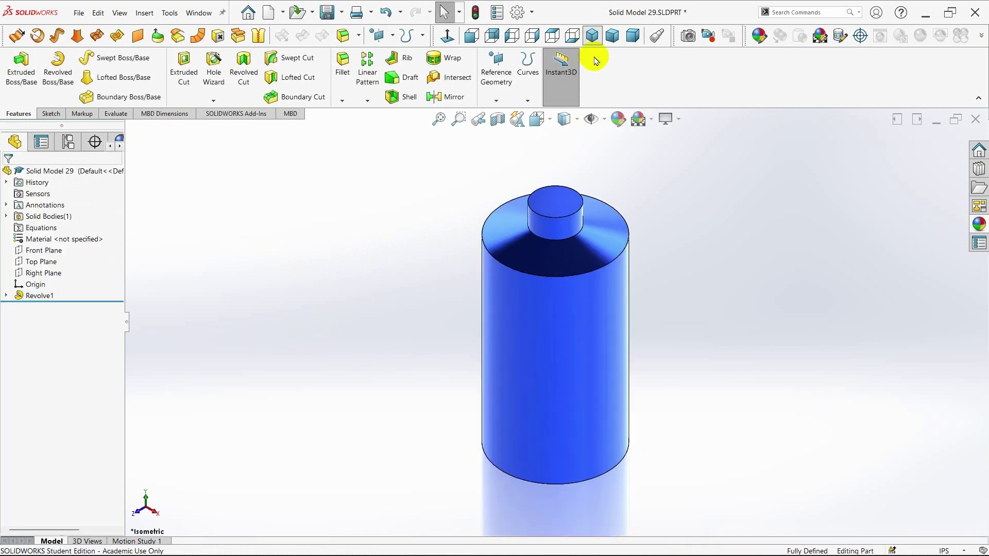
pyautogui.click(650, 119)
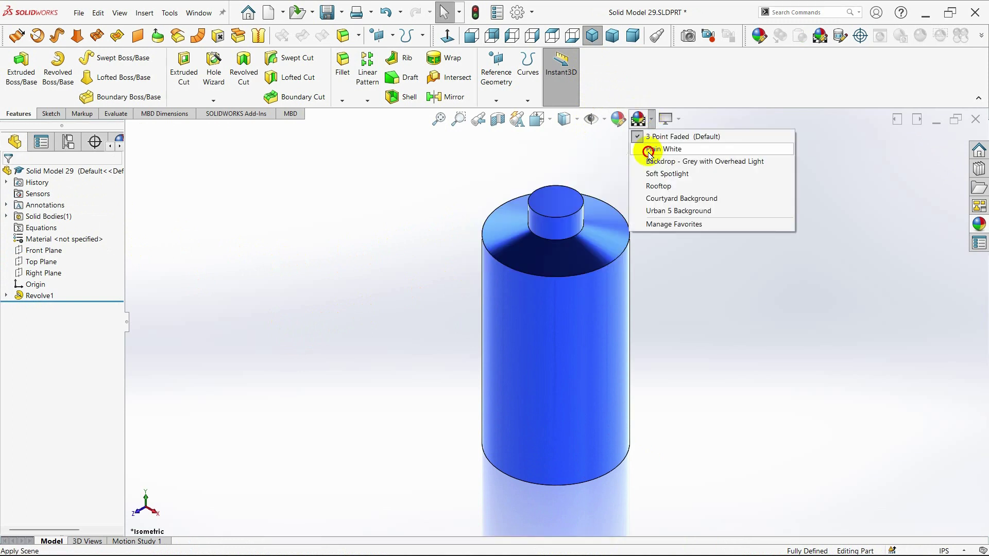
pyautogui.click(650, 149)
pyautogui.moveTo(680, 364)
pyautogui.mouseDown(button='middle')
pyautogui.moveTo(508, 314)
pyautogui.moveTo(514, 358)
pyautogui.mouseUp(button='middle')
pyautogui.click(592, 35)
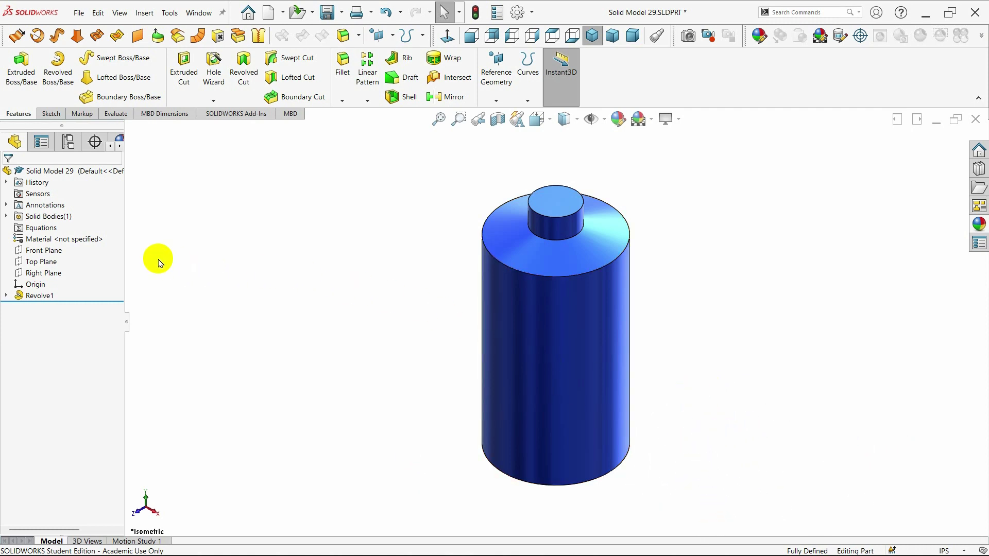
# - Create Plane1 offset 3.500 in above the Top Plane
pyautogui.click(34, 263)
pyautogui.click(496, 101)
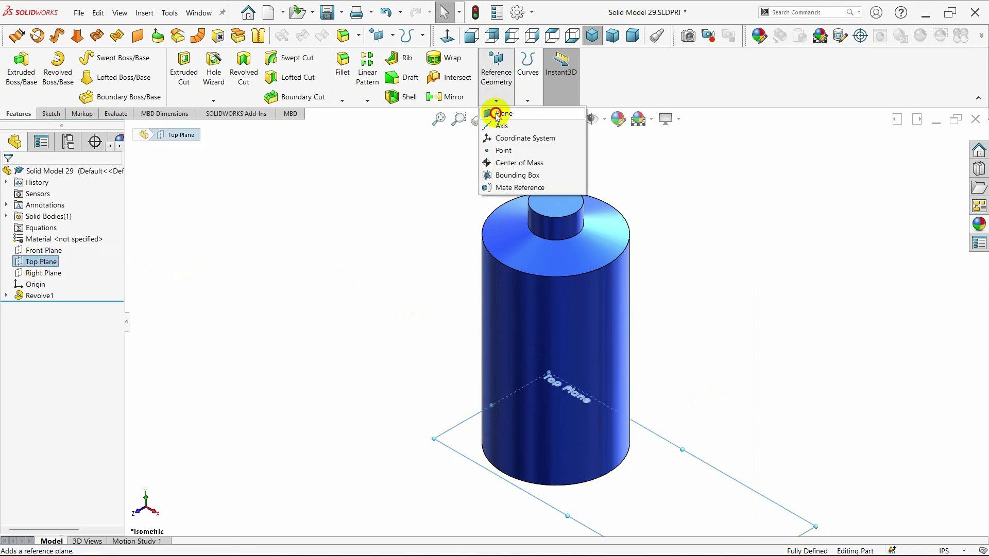
pyautogui.click(497, 114)
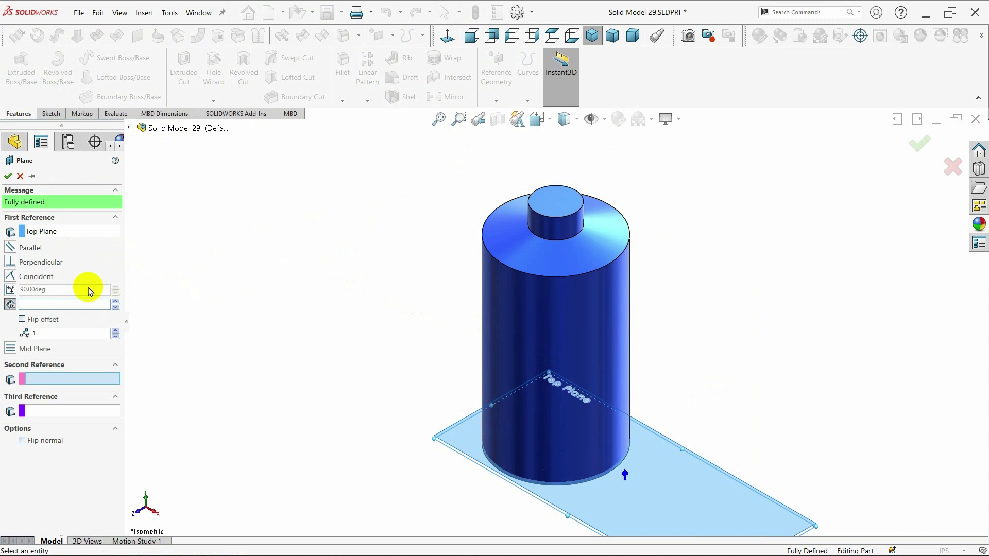
pyautogui.write('3.500')
pyautogui.press('Return')
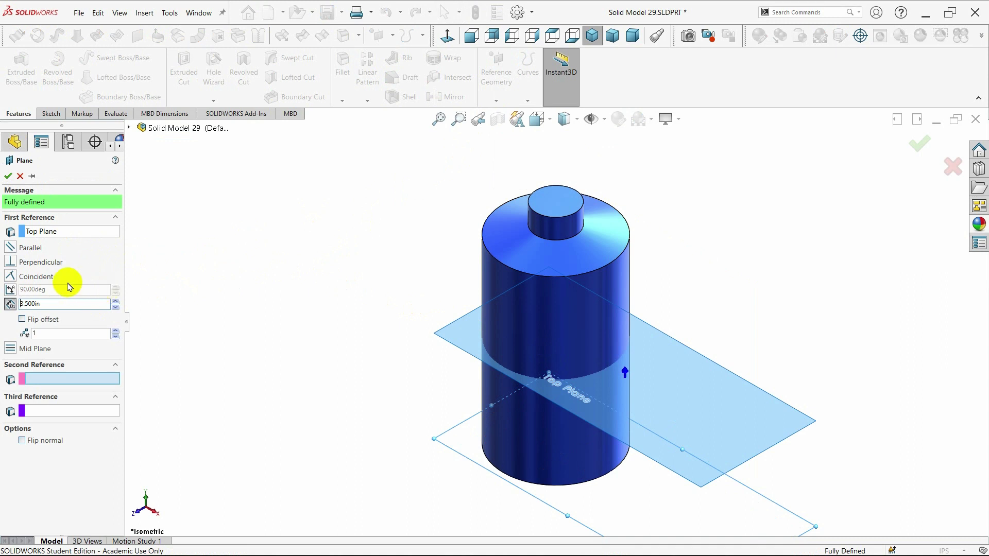
pyautogui.click(8, 176)
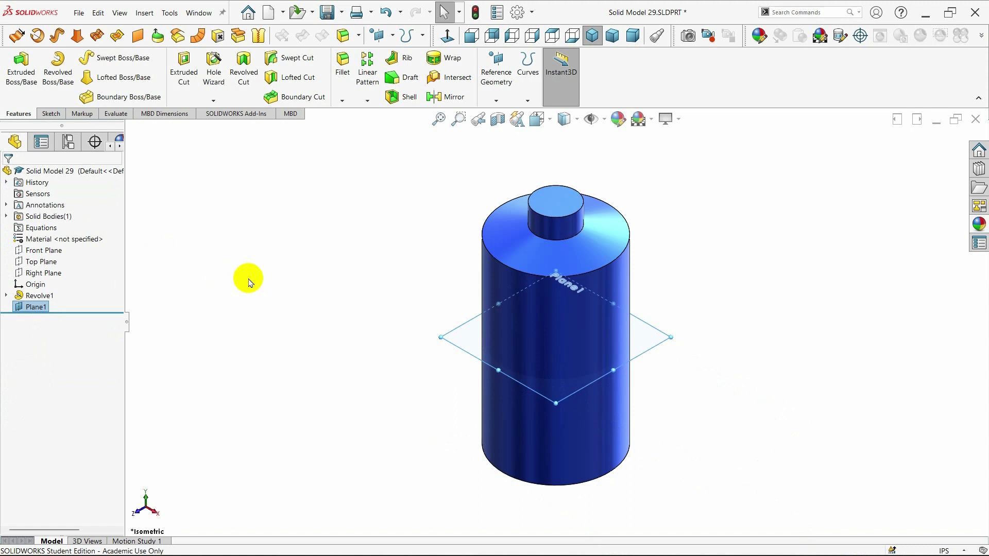
# - Sketch on Plane1 and draw a horizontal centerline right from the origin past the bottle
pyautogui.rightClick(21, 312)
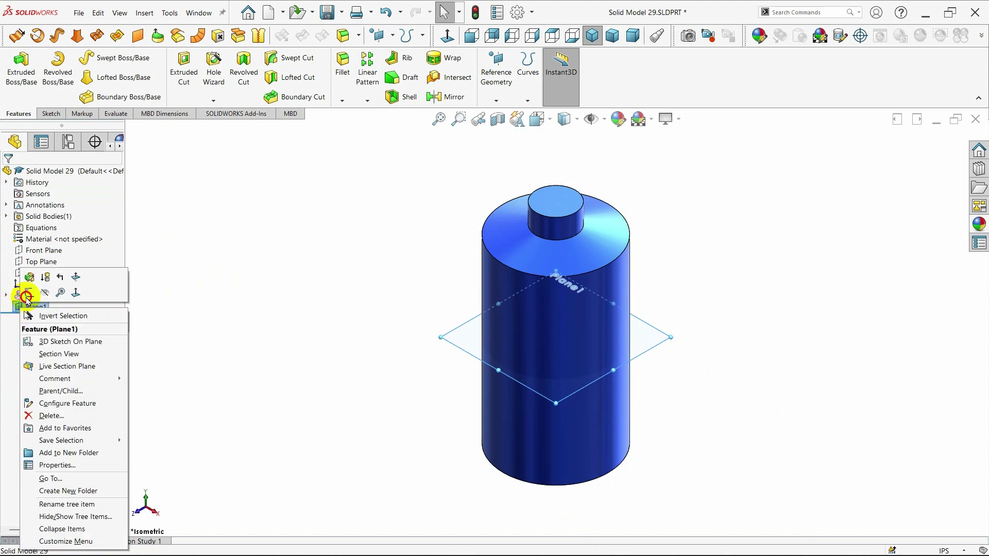
pyautogui.click(27, 295)
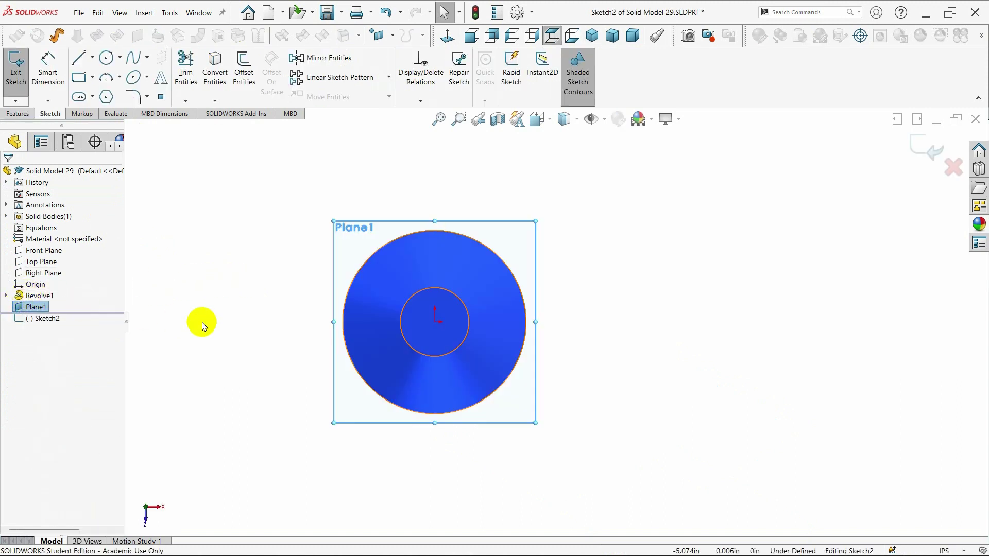
pyautogui.click(94, 60)
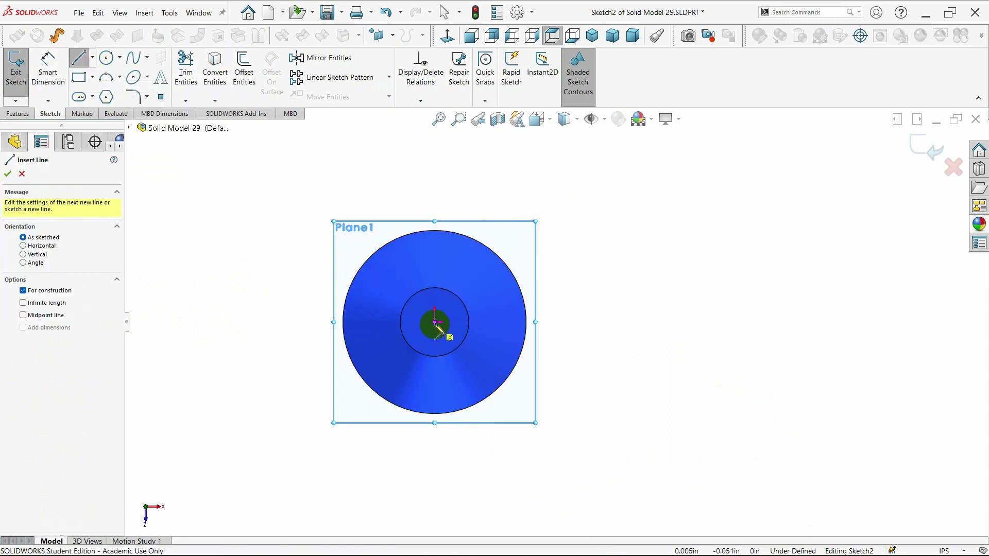
pyautogui.moveTo(434, 323); pyautogui.dragTo(608, 322)
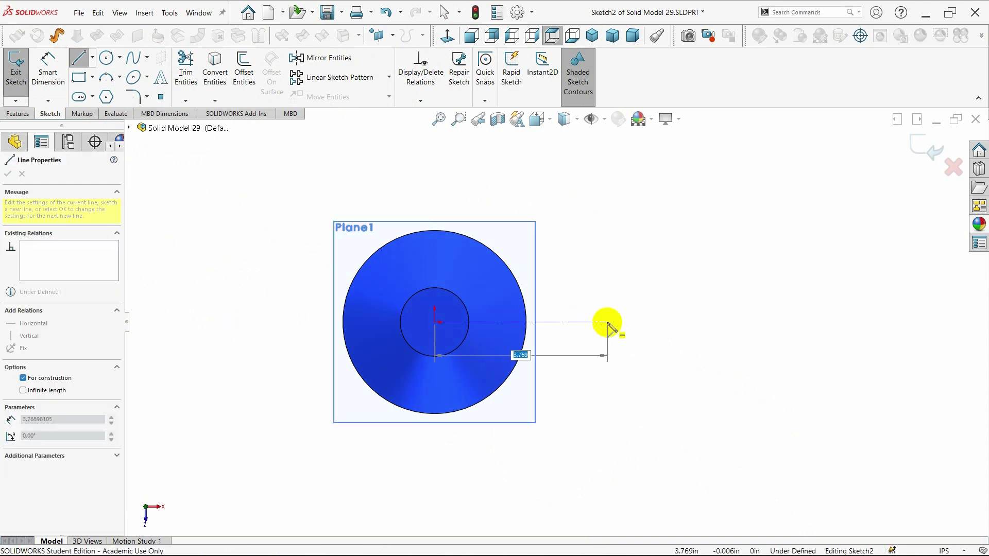
pyautogui.press('Escape')
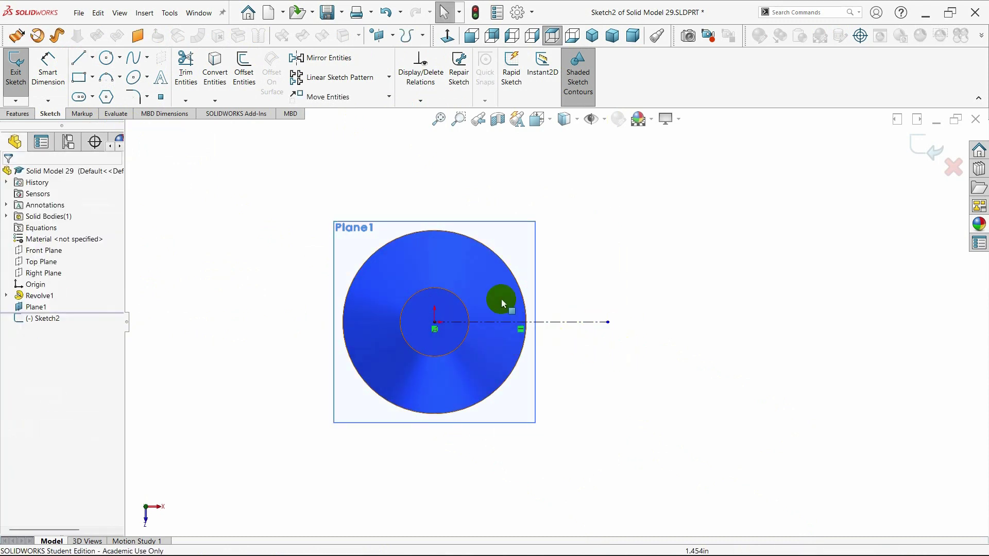
pyautogui.scroll(2, 502, 298)
pyautogui.scroll(1, 512, 336)
pyautogui.scroll(1, 508, 381)
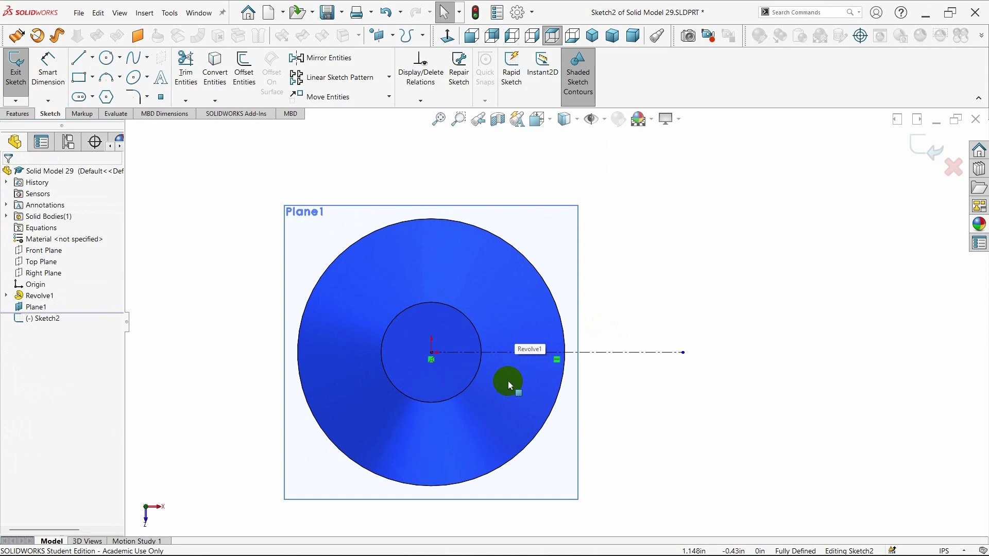
# - Draw a vertical line between two points on the outer circle's right side
pyautogui.click(79, 58)
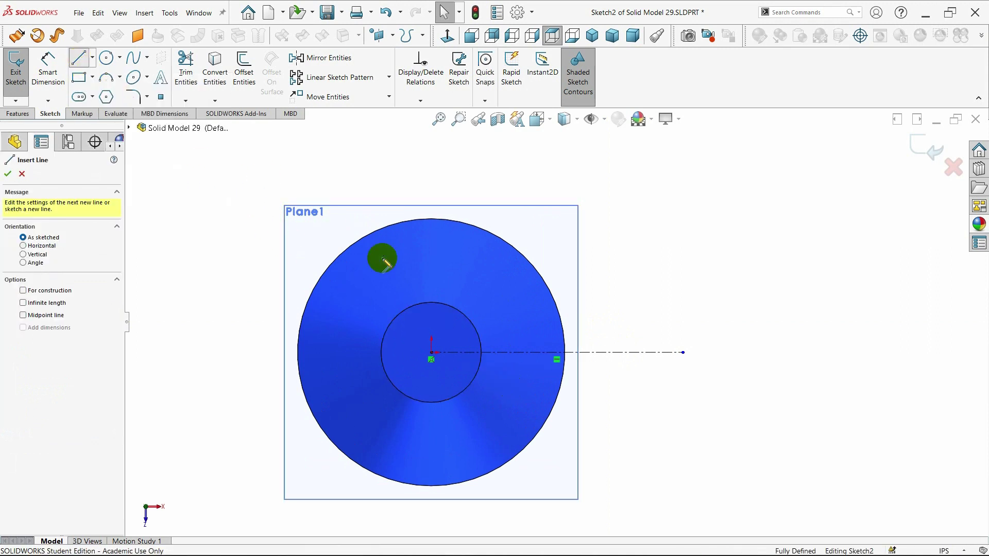
pyautogui.click(542, 272)
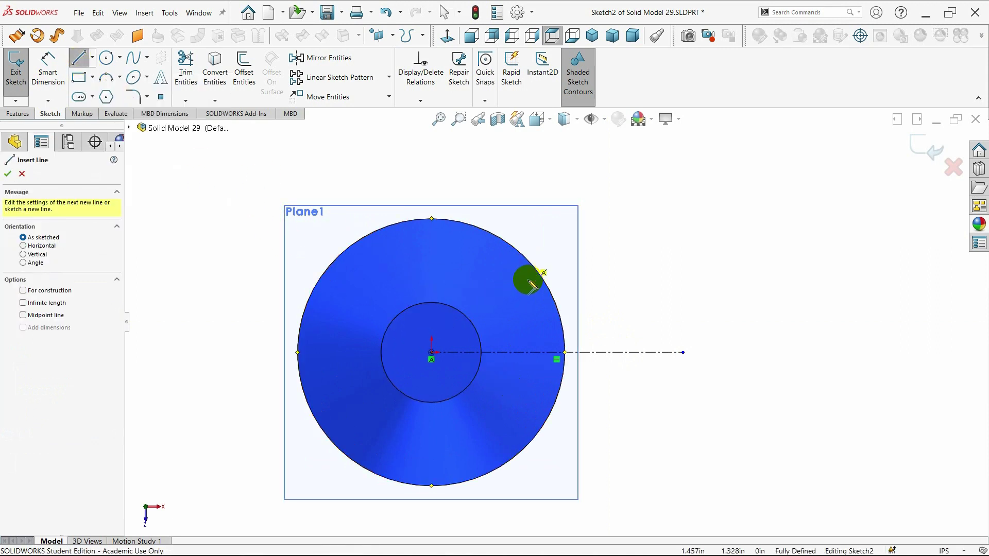
pyautogui.click(536, 442)
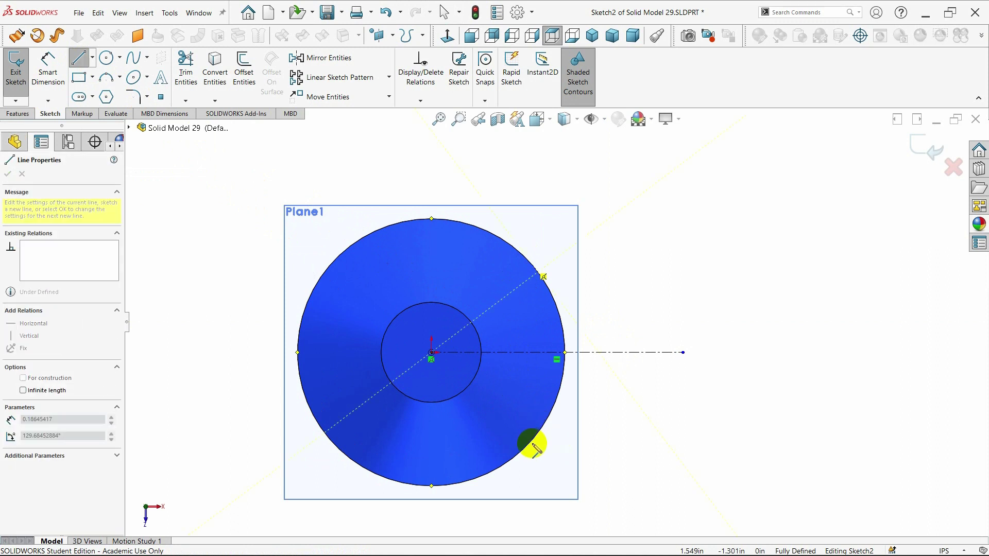
pyautogui.click(528, 458)
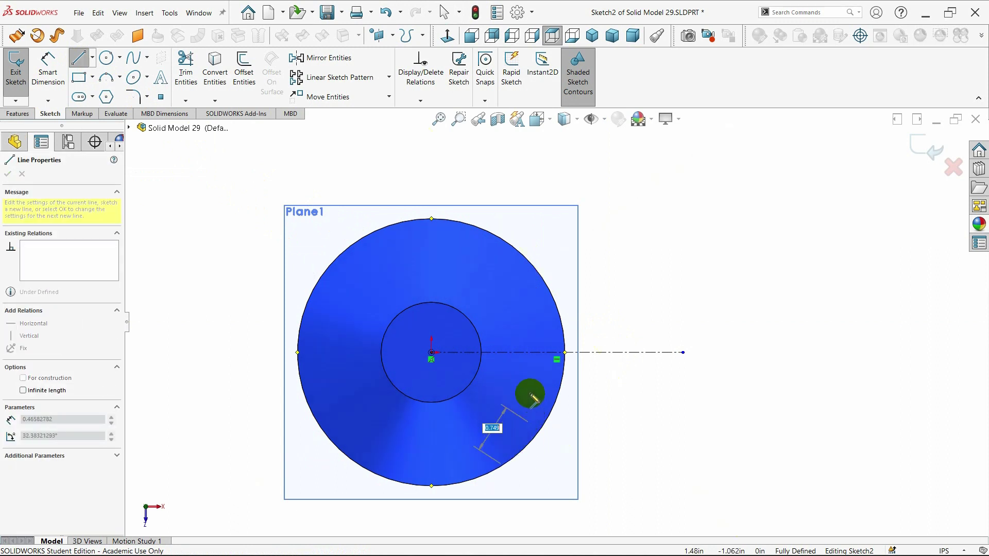
pyautogui.press('Escape')
pyautogui.press('Escape')
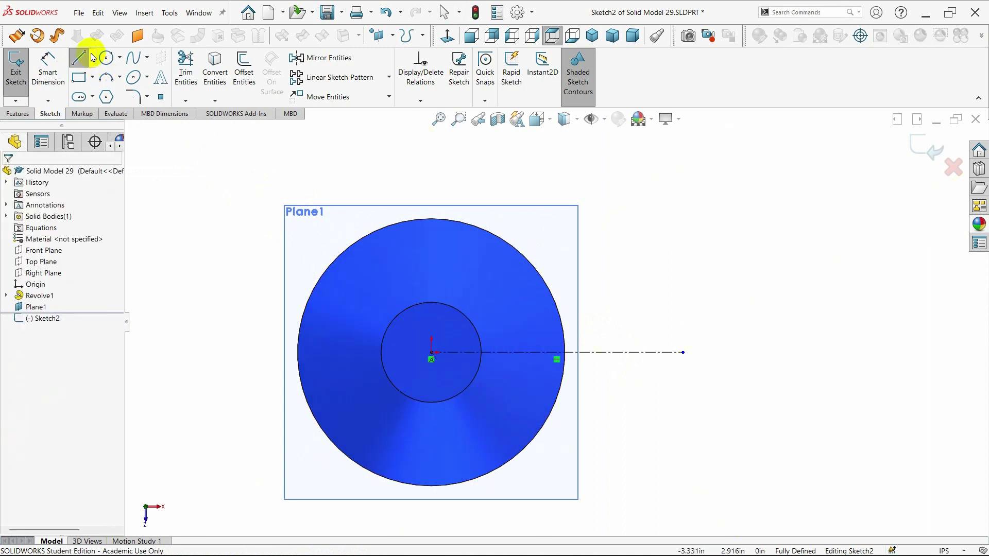
pyautogui.click(78, 61)
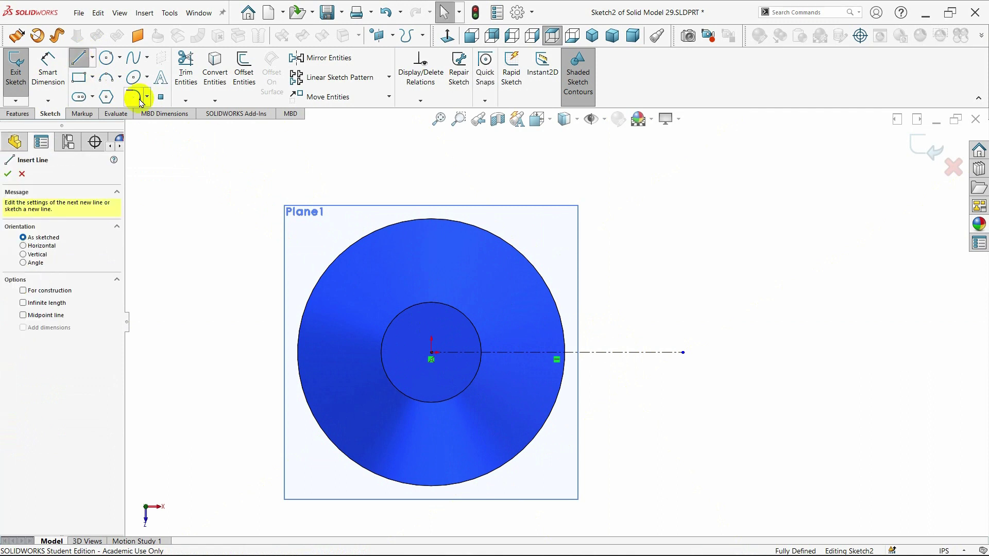
pyautogui.click(533, 266)
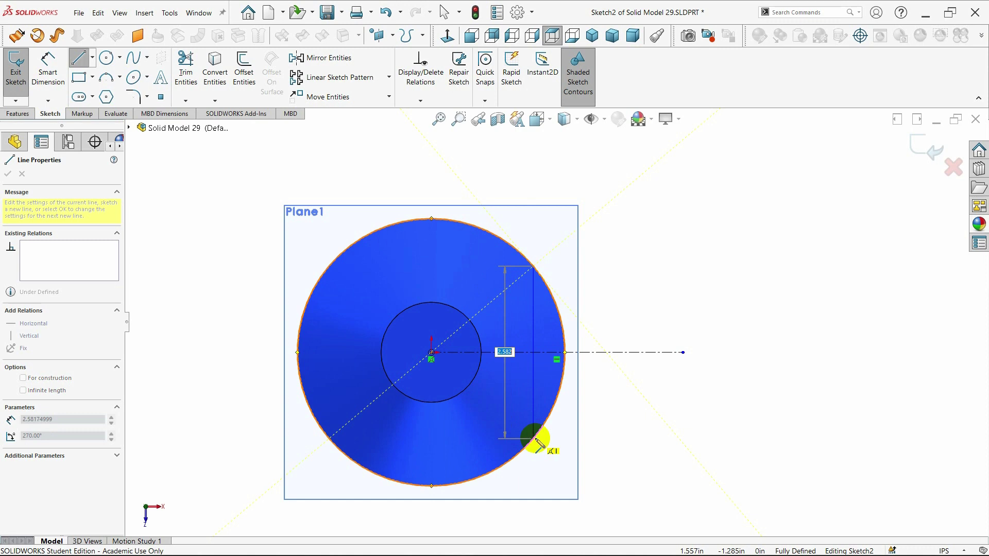
pyautogui.doubleClick(536, 439)
pyautogui.press('Escape')
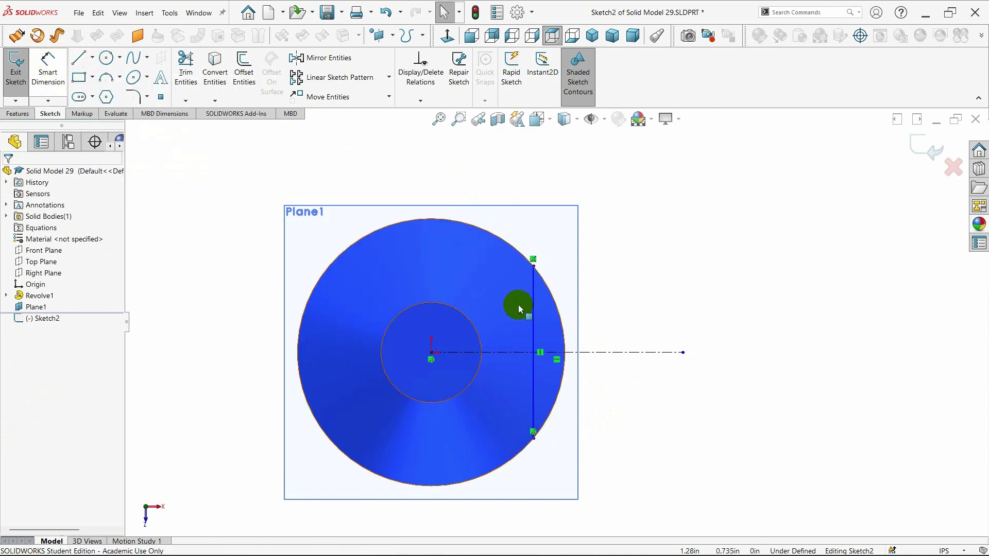
# - Dimension the vertical line's length to 2.5
pyautogui.click(48, 69)
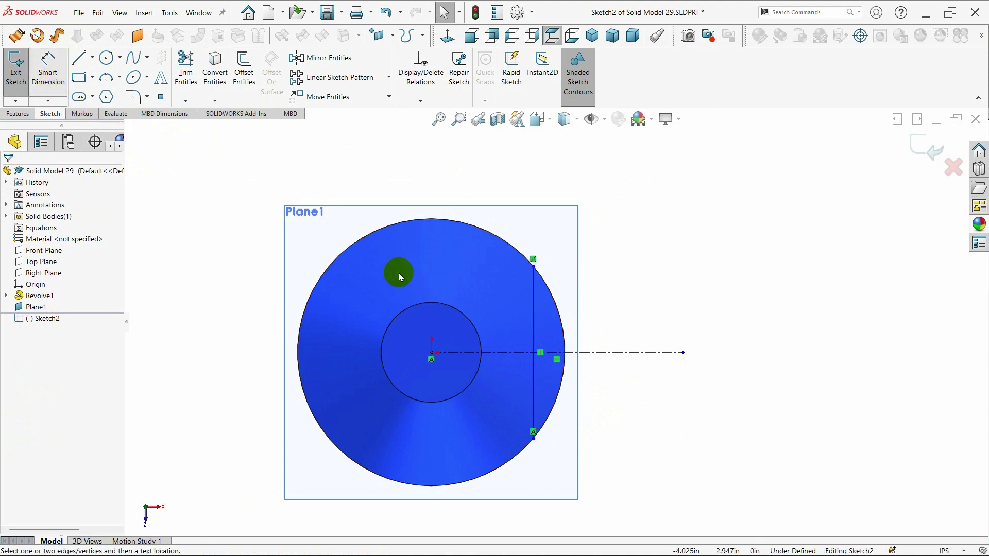
pyautogui.click(533, 333)
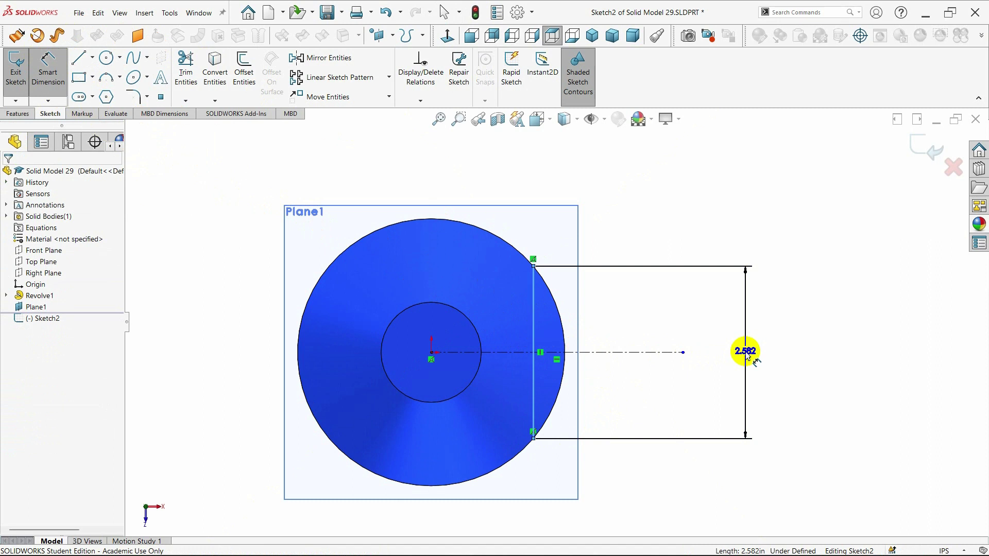
pyautogui.click(745, 351)
pyautogui.write('2.')
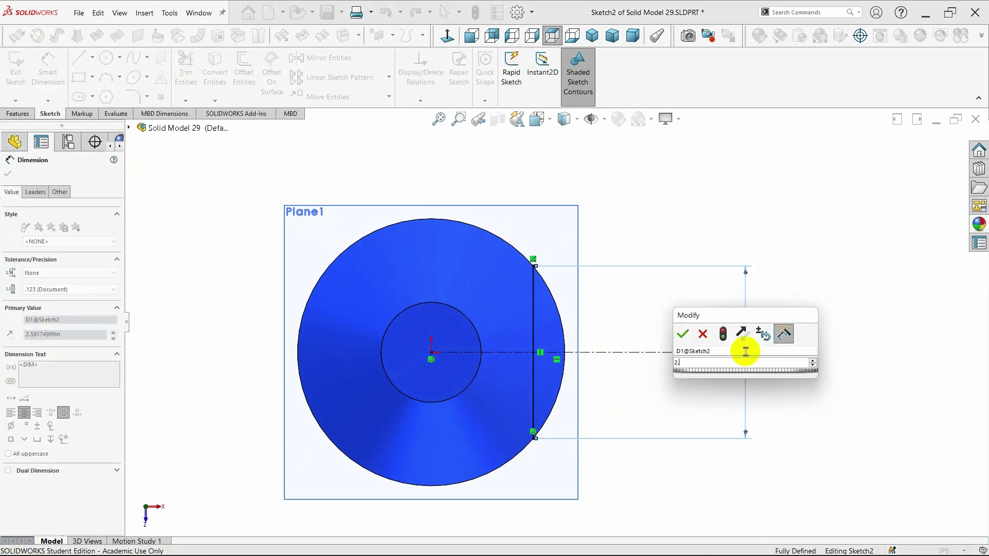
pyautogui.write('50')
pyautogui.press('Return')
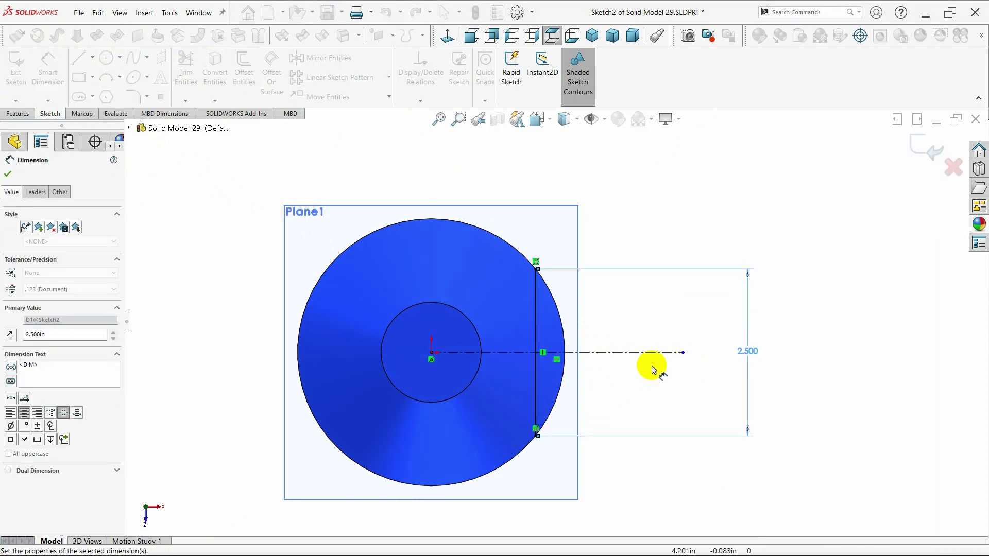
pyautogui.click(8, 173)
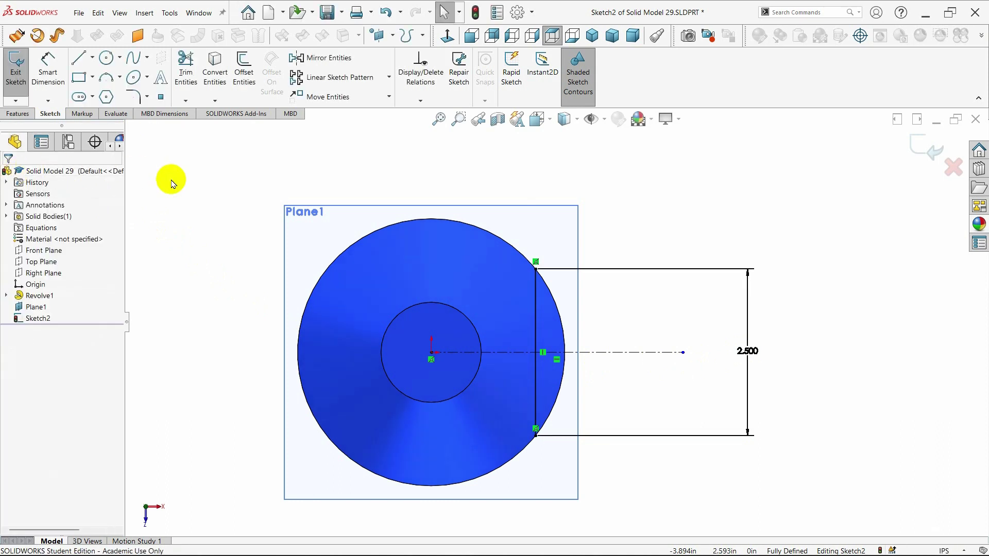
# - Draw a 3-point arc from the vertical line's endpoints bulging out to the outer circle
pyautogui.click(119, 81)
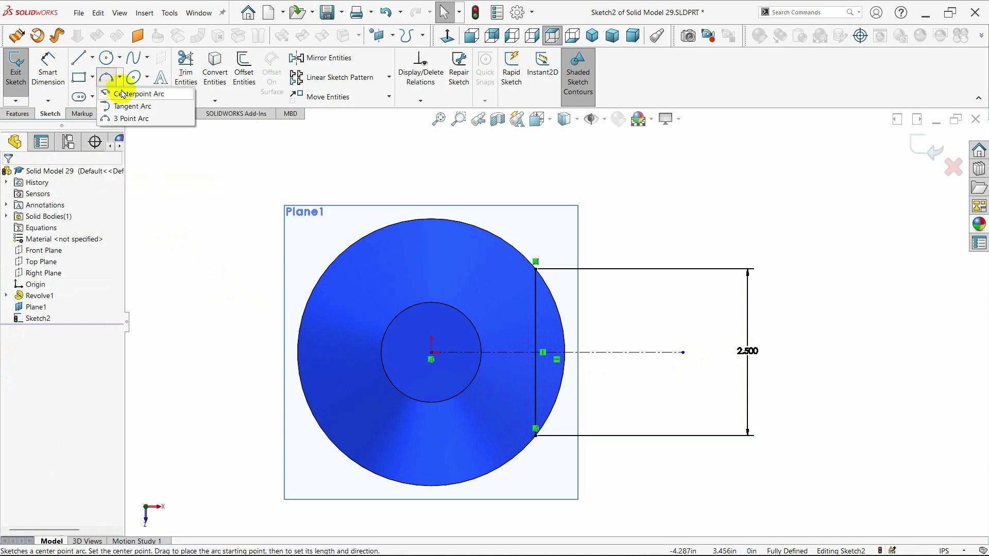
pyautogui.click(129, 118)
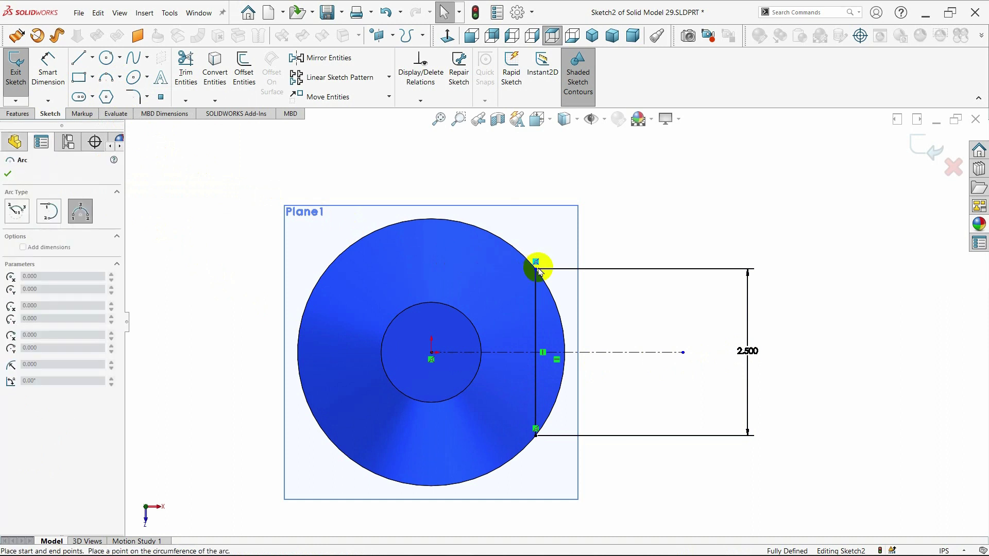
pyautogui.moveTo(546, 291); pyautogui.dragTo(536, 435)
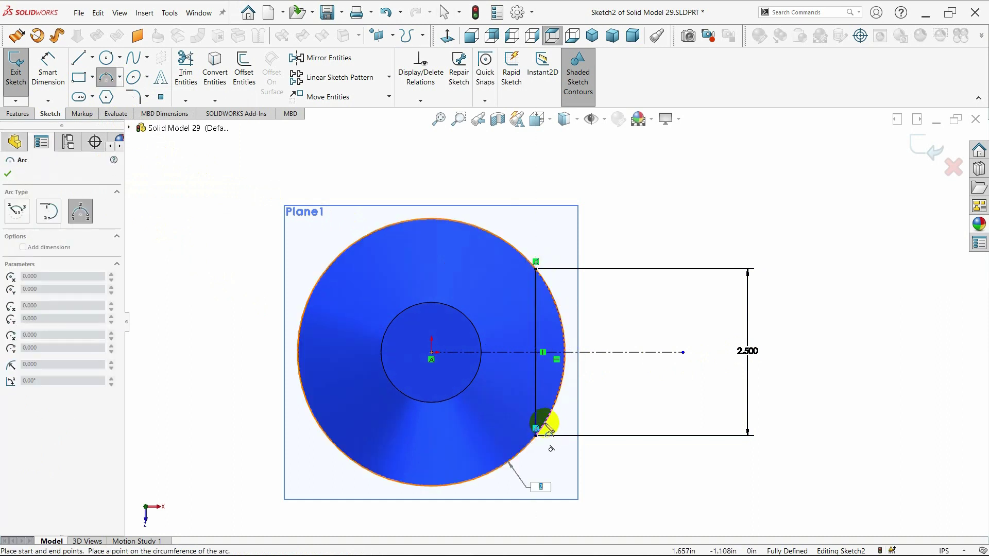
pyautogui.click(566, 354)
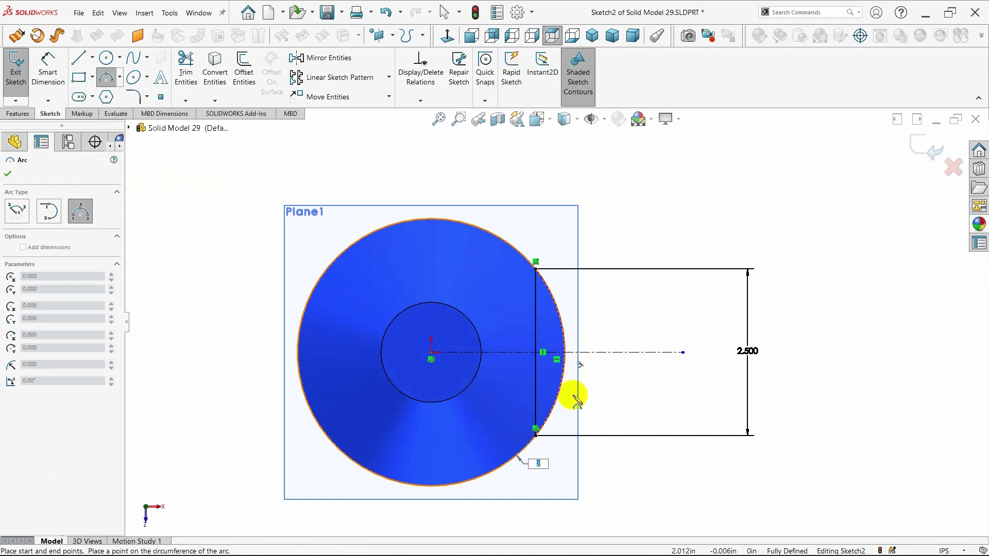
pyautogui.press('Escape')
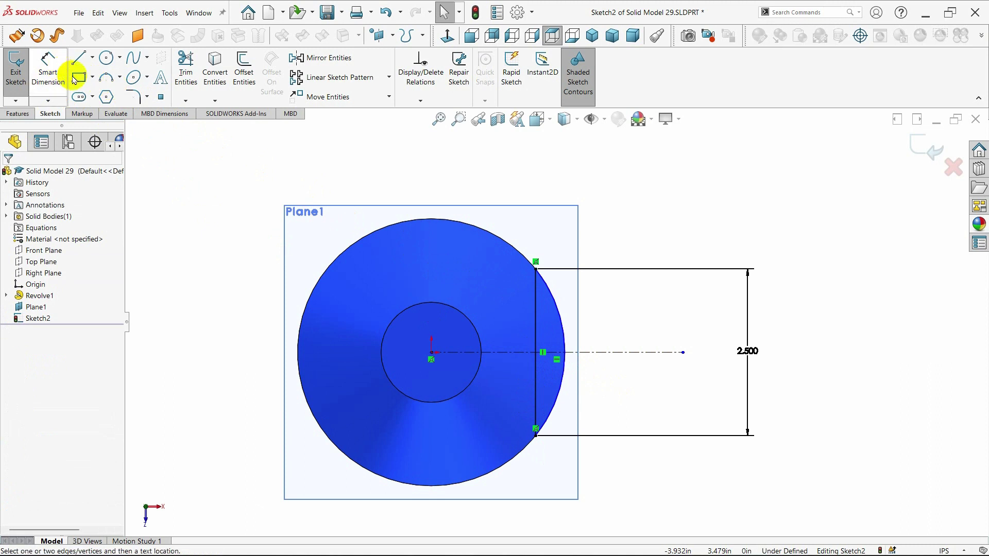
# - Try a 1.250 dimension from the line's top endpoint to the centerline, discard it, and show Features
pyautogui.click(48, 67)
pyautogui.click(534, 275)
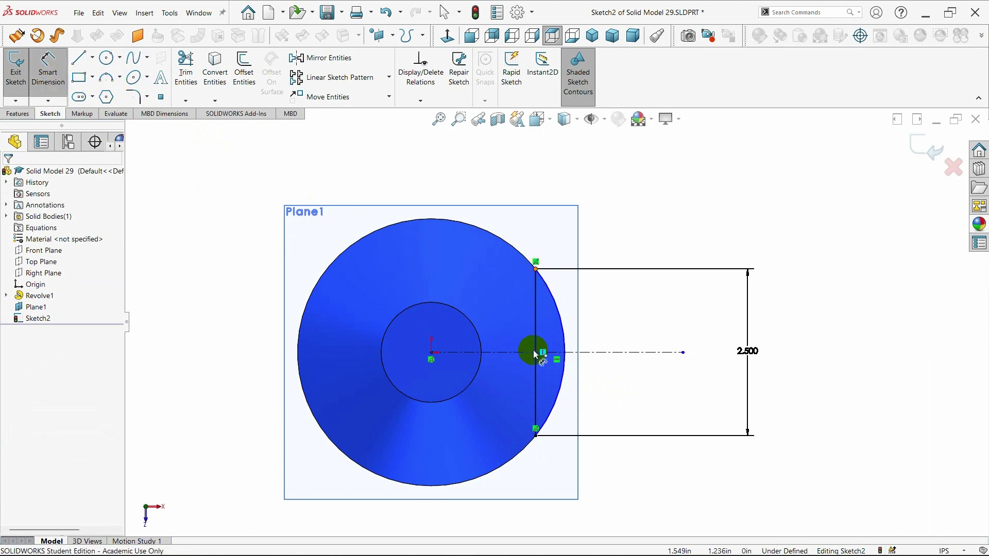
pyautogui.click(536, 353)
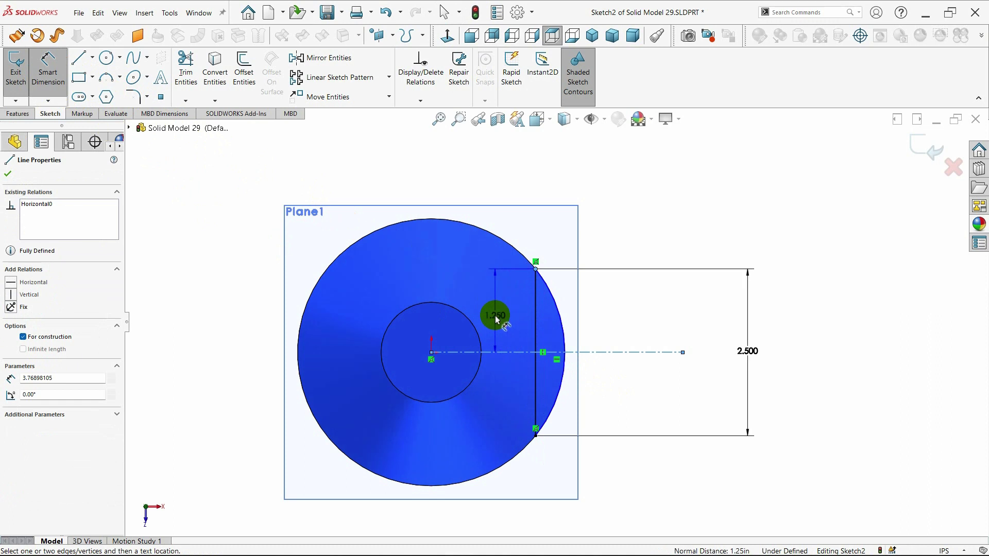
pyautogui.click(496, 320)
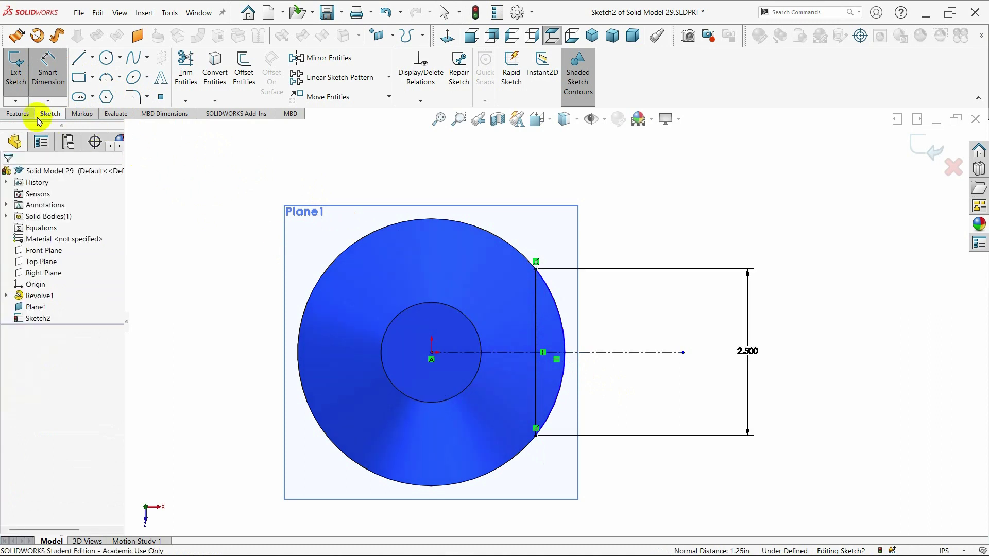
pyautogui.click(19, 113)
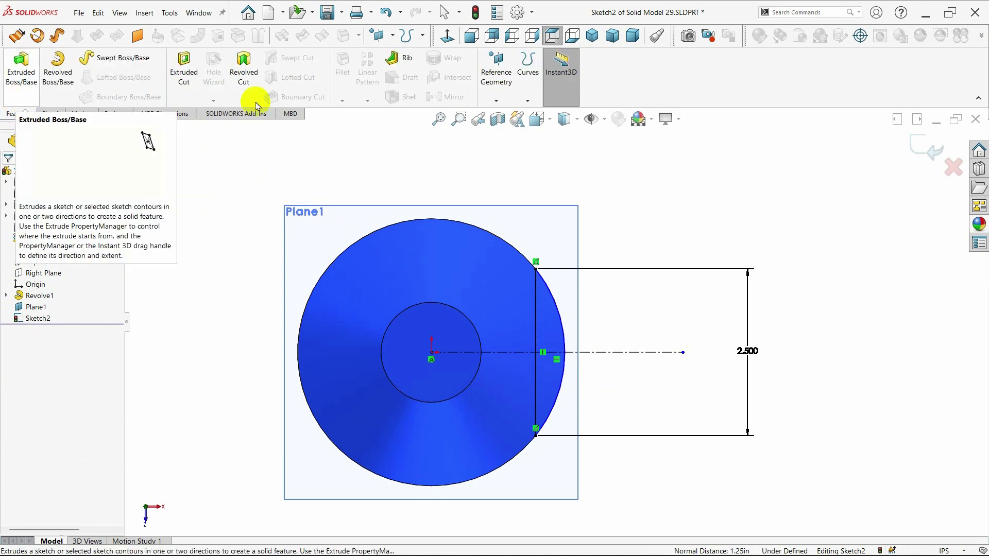
# - Cut-extrude the arc sketch 5 in Mid Plane to slice a flat face into the bottle's side
pyautogui.click(592, 35)
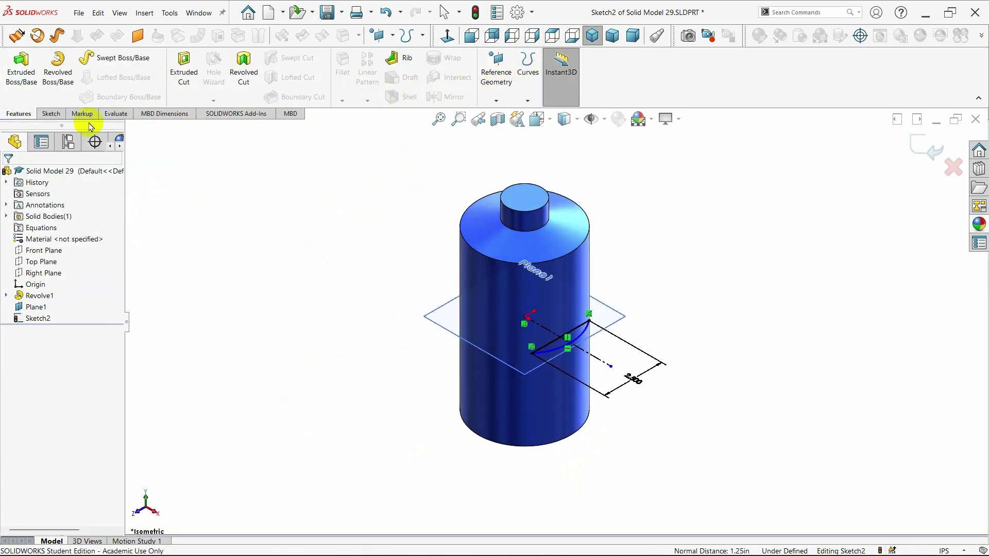
pyautogui.click(184, 89)
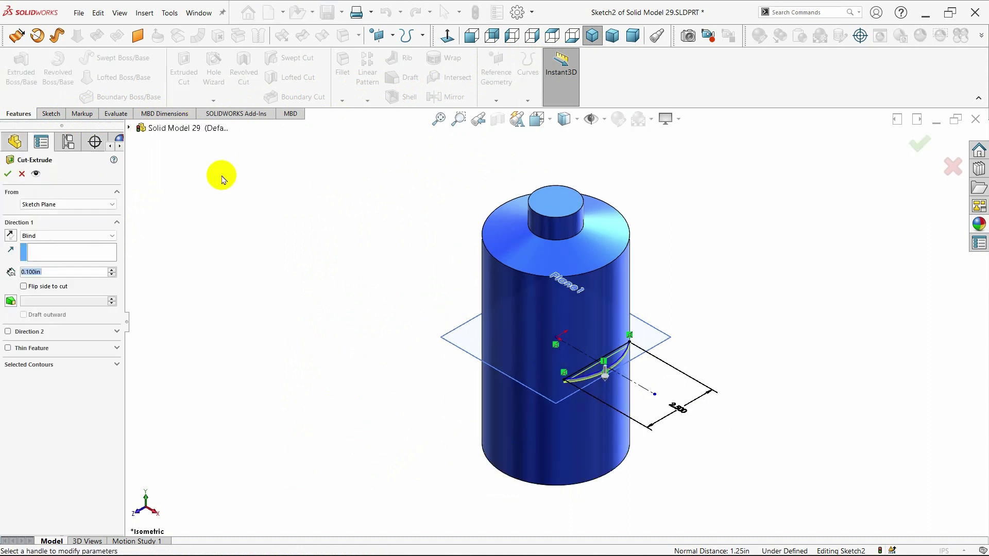
pyautogui.click(89, 236)
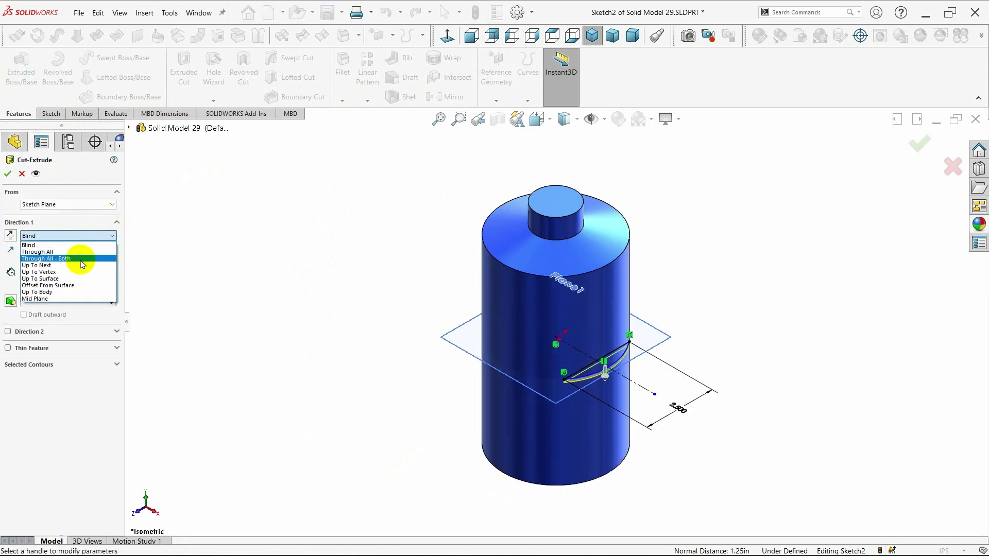
pyautogui.click(71, 299)
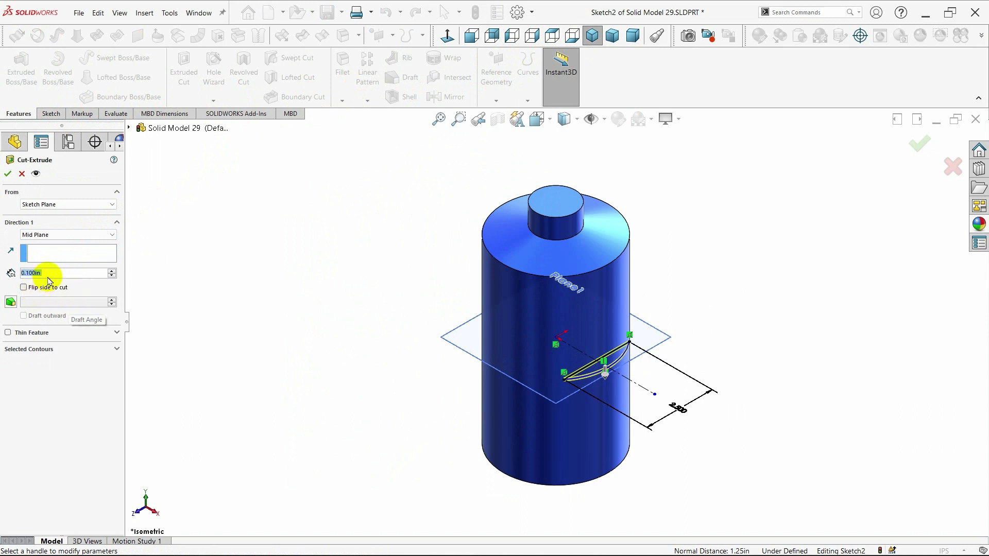
pyautogui.write('5')
pyautogui.press('Return')
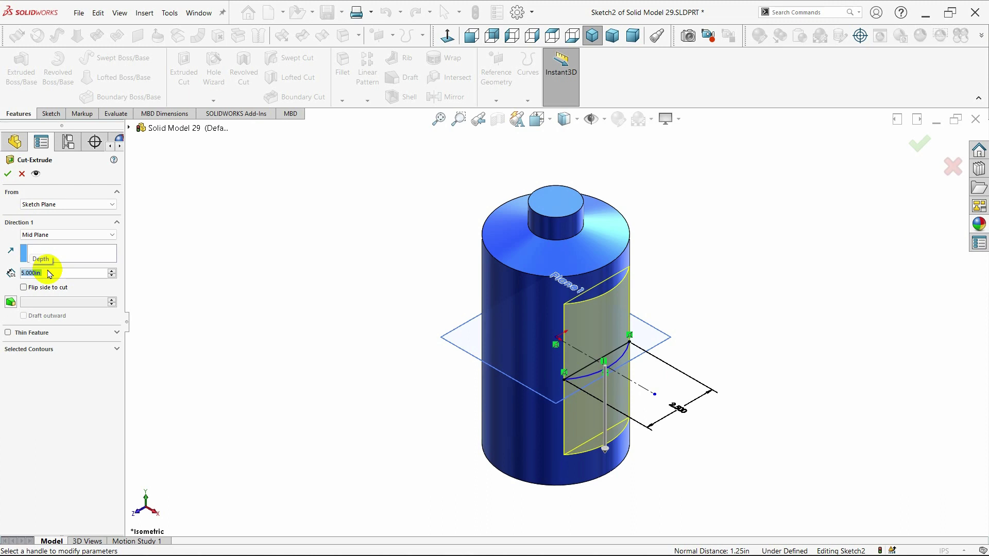
pyautogui.click(9, 175)
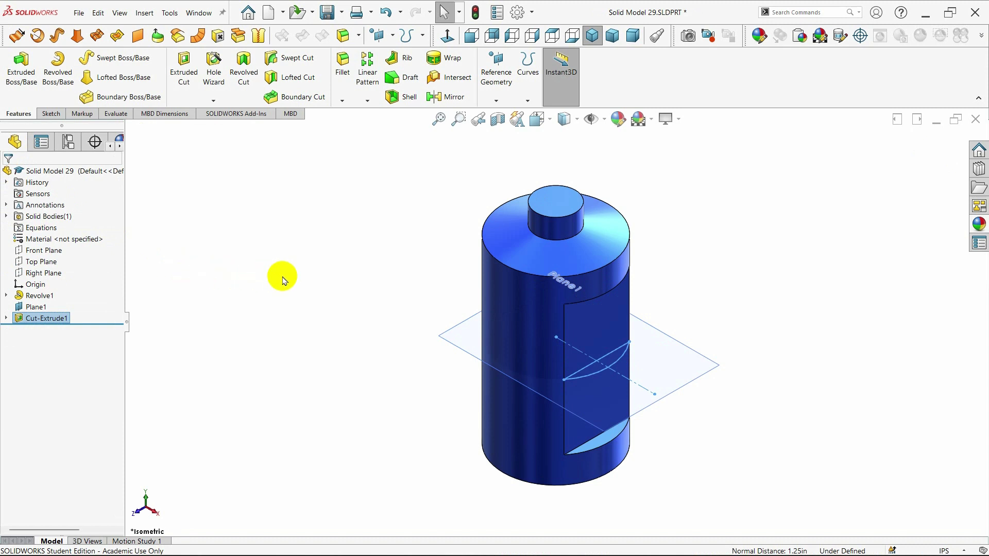
# - Mirror Cut-Extrude1 about the Right Plane and orbit to inspect the copied flat cut
pyautogui.click(325, 287)
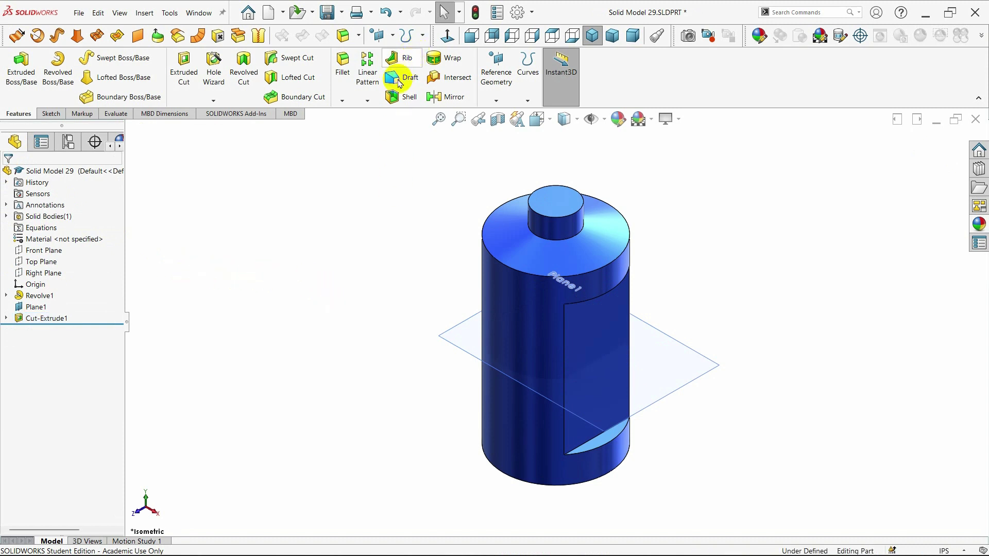
pyautogui.click(435, 97)
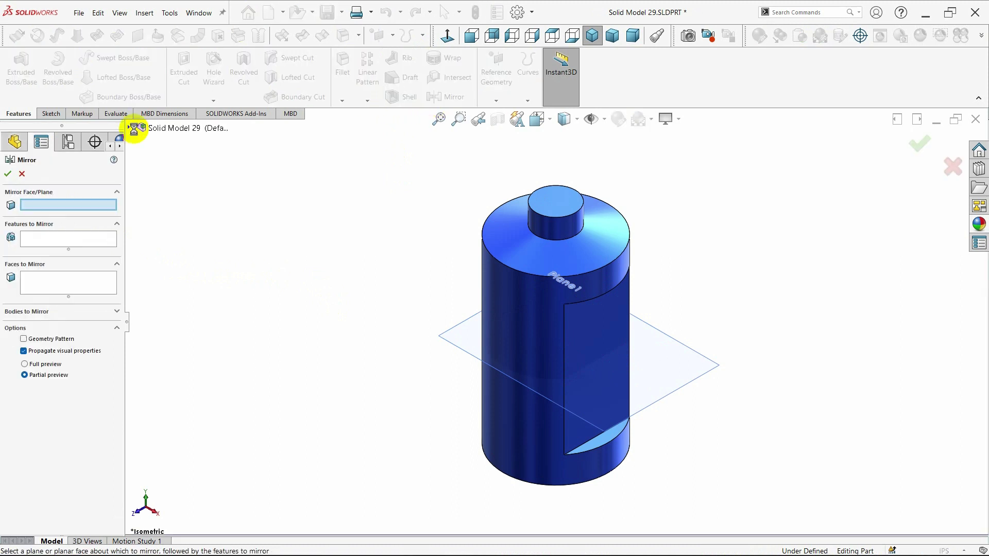
pyautogui.click(129, 128)
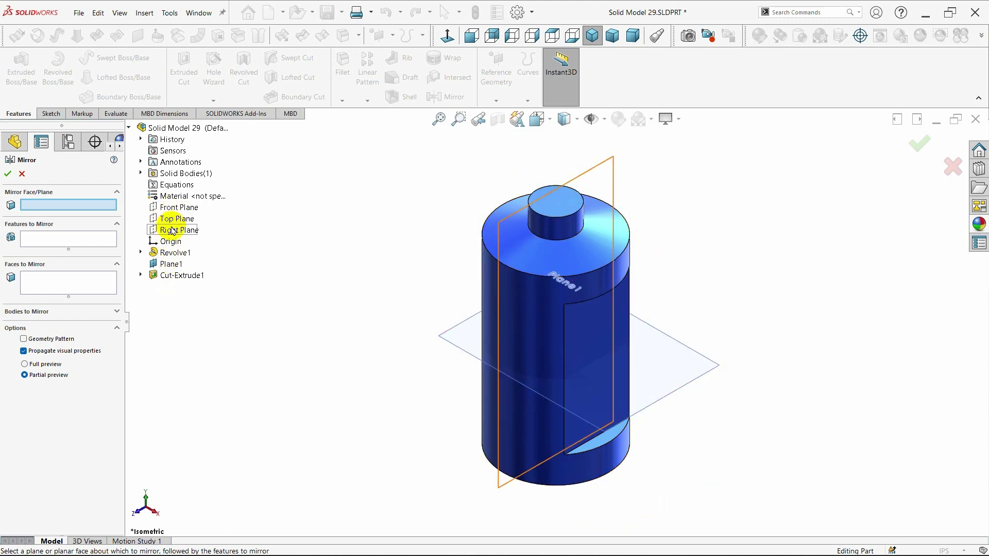
pyautogui.click(172, 230)
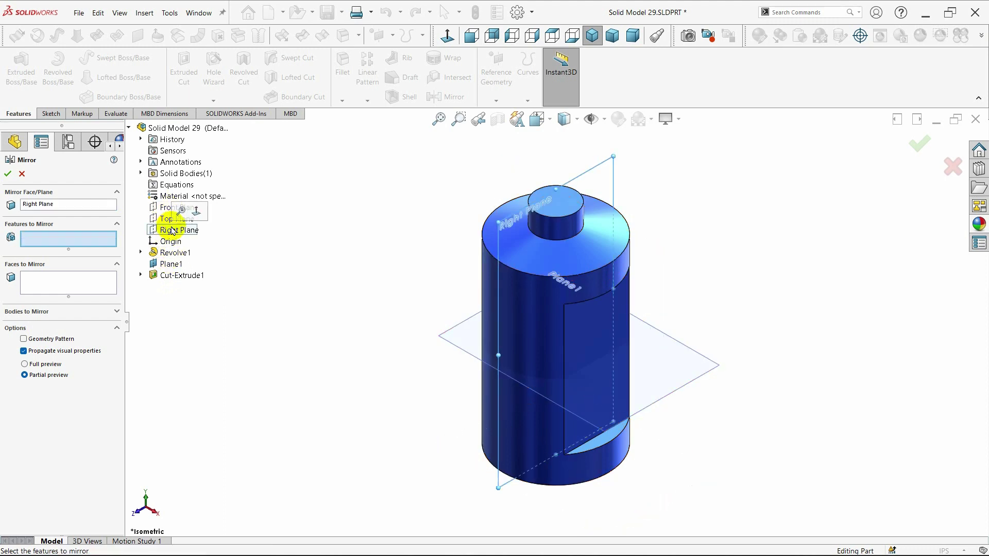
pyautogui.click(165, 275)
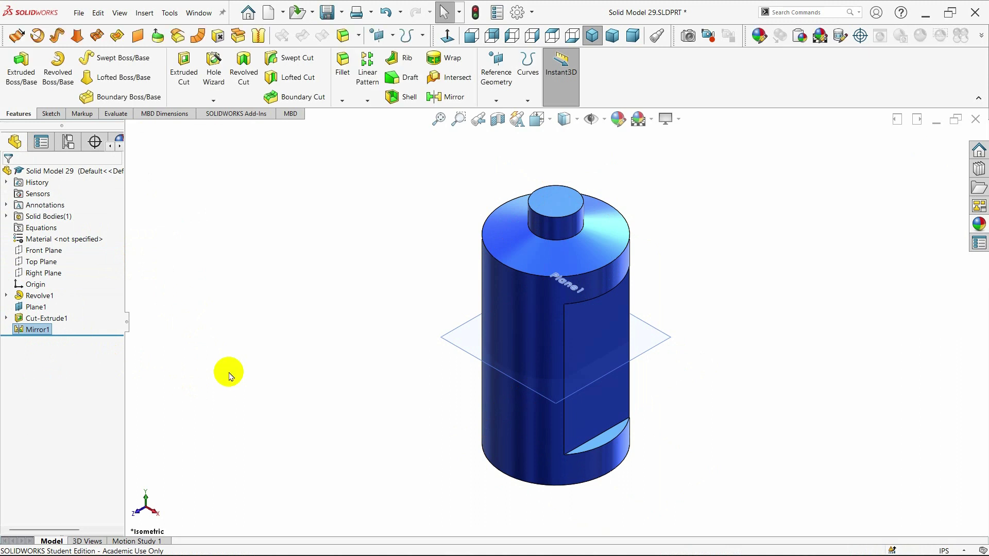
pyautogui.moveTo(278, 361)
pyautogui.mouseDown(button='middle')
pyautogui.moveTo(243, 326)
pyautogui.moveTo(194, 316)
pyautogui.moveTo(115, 327)
pyautogui.moveTo(437, 330)
pyautogui.moveTo(324, 293)
pyautogui.moveTo(280, 294)
pyautogui.mouseUp(button='middle')
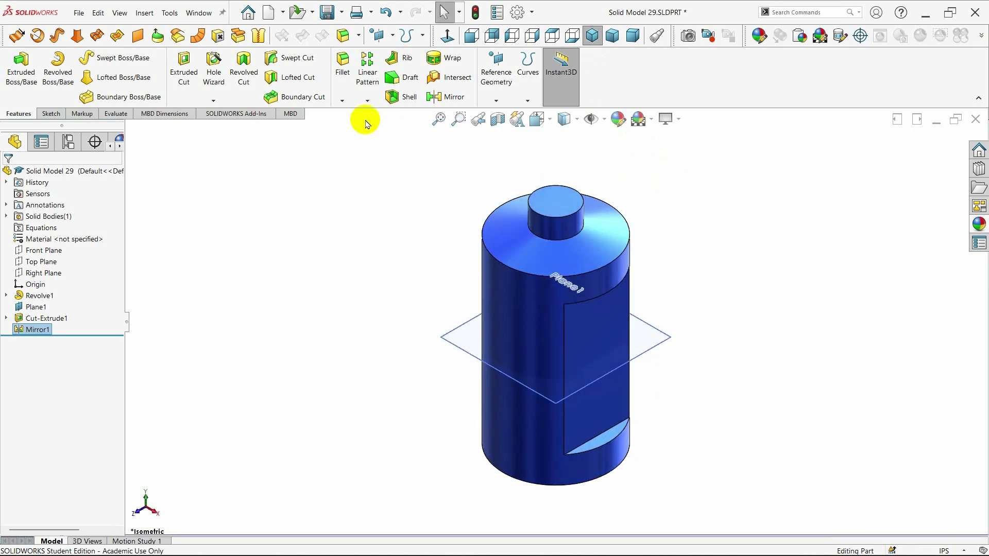
pyautogui.click(342, 102)
# - Start a 0.1 in fillet on the top face and the first side cut's edges and face
pyautogui.click(342, 143)
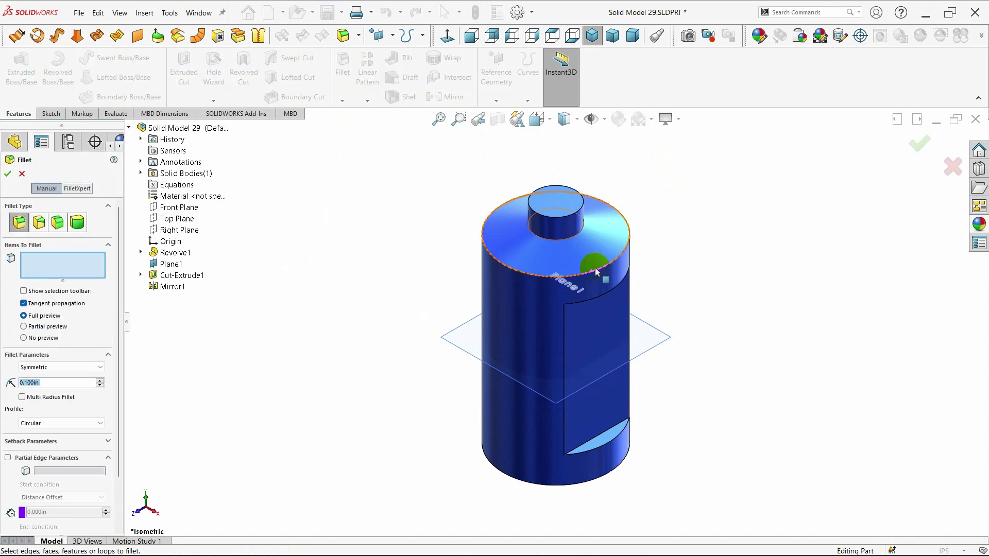
pyautogui.click(605, 298)
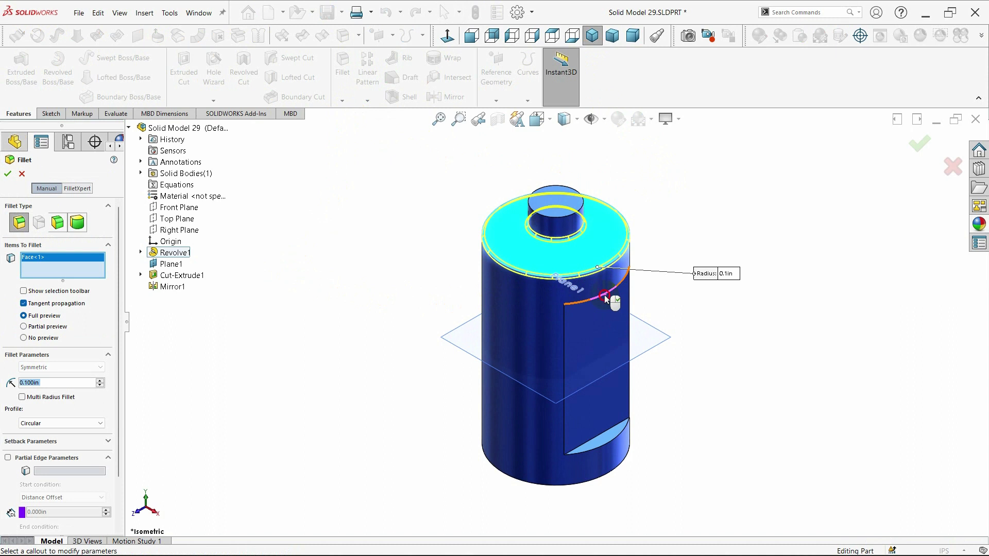
pyautogui.click(607, 449)
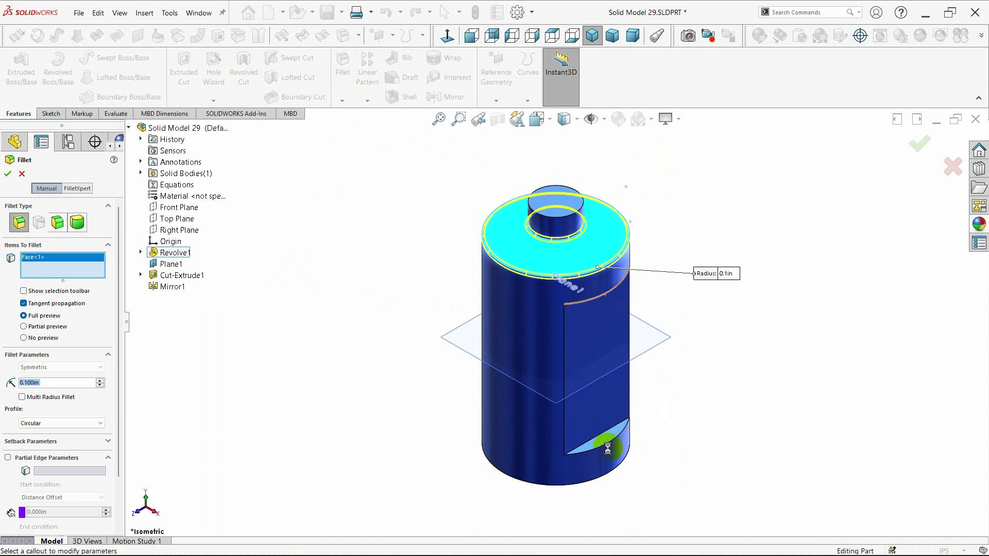
pyautogui.click(578, 401)
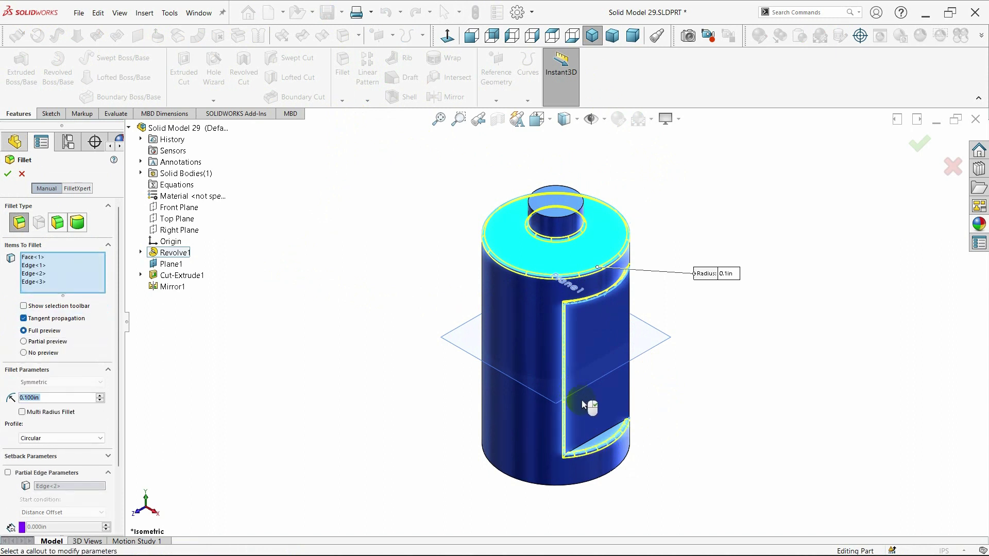
pyautogui.click(609, 424)
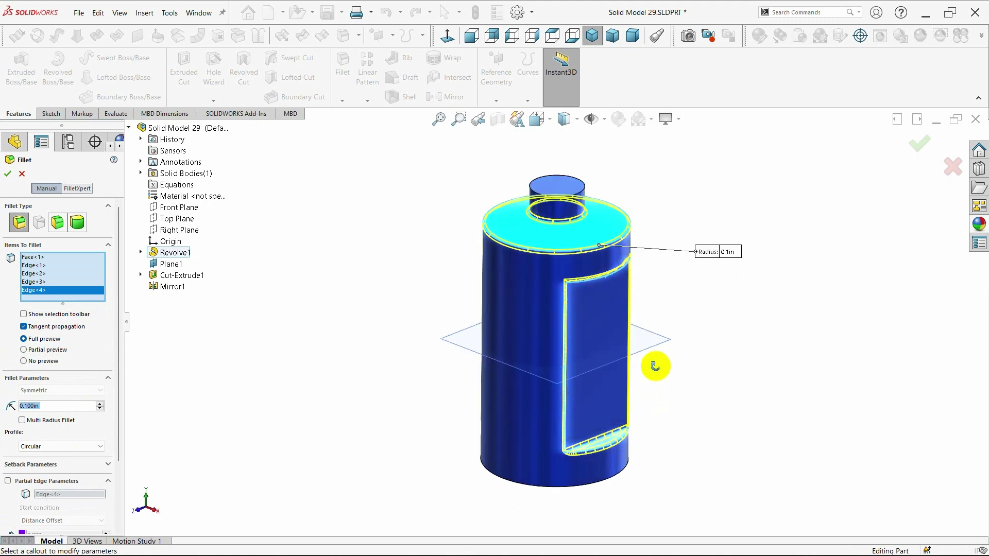
pyautogui.moveTo(651, 341)
pyautogui.mouseDown(button='middle')
pyautogui.moveTo(627, 292)
pyautogui.moveTo(572, 236)
pyautogui.mouseUp(button='middle')
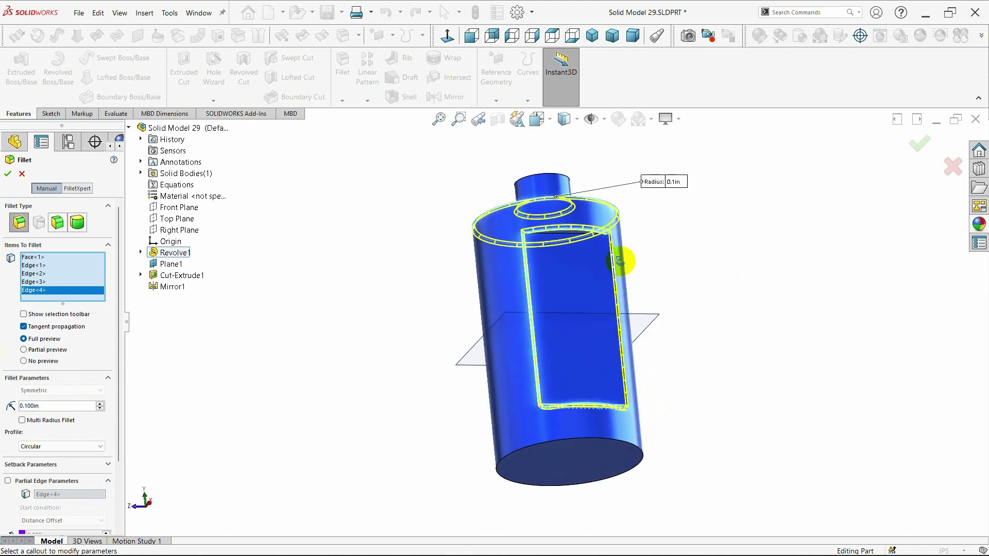
pyautogui.click(574, 235)
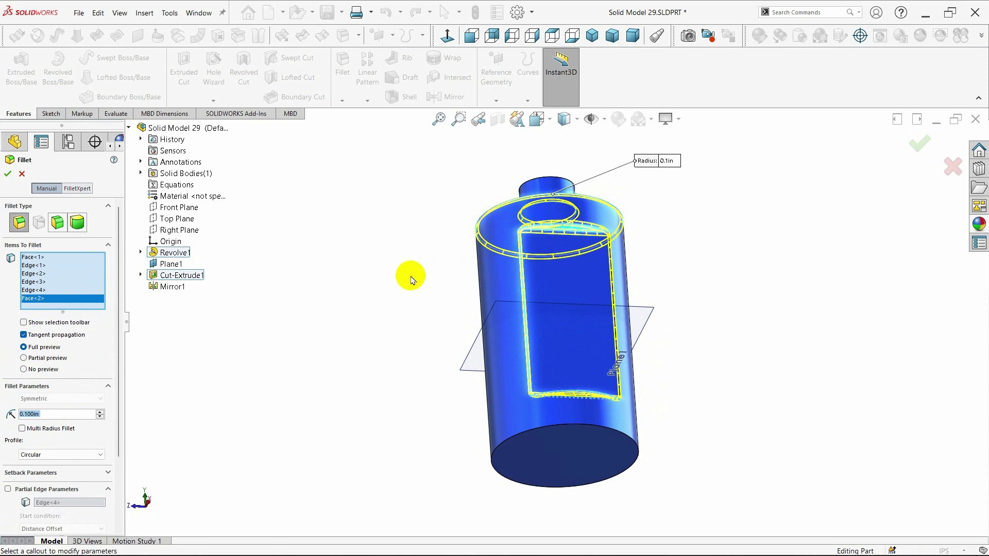
# - Add the mirrored cut's edges and the bottom circular edge, then confirm the 0.1 in fillet
pyautogui.moveTo(468, 280)
pyautogui.mouseDown(button='middle')
pyautogui.moveTo(493, 281)
pyautogui.moveTo(517, 216)
pyautogui.mouseUp(button='middle')
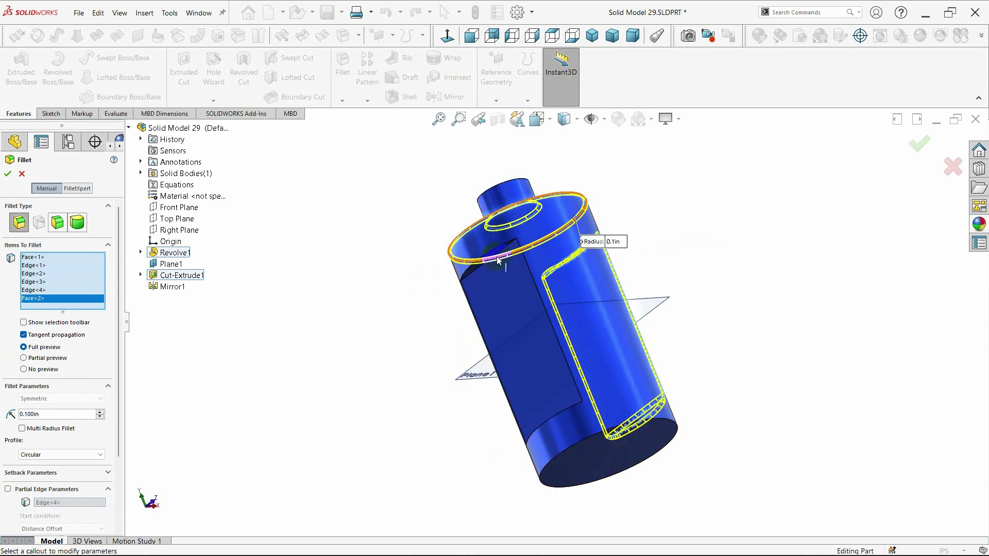
pyautogui.click(502, 253)
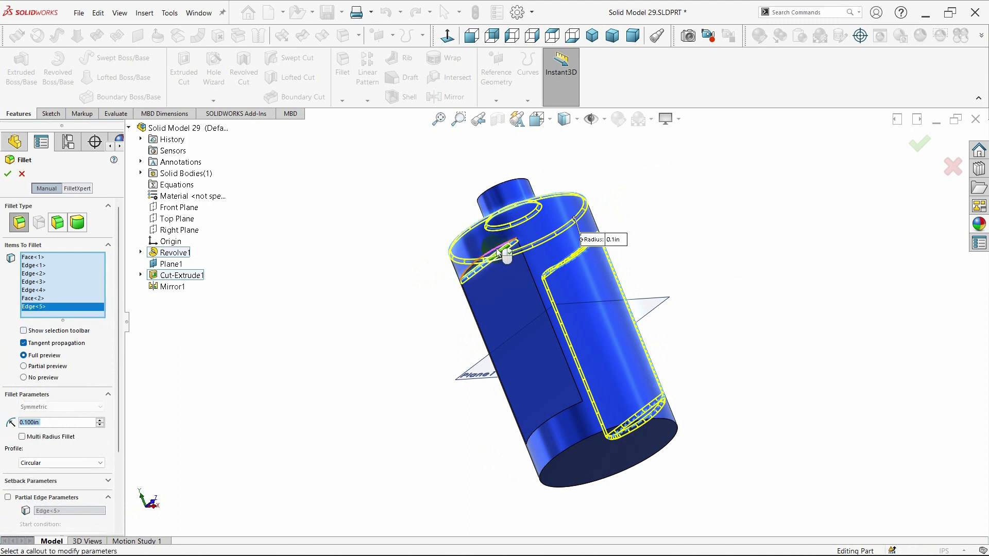
pyautogui.click(428, 332)
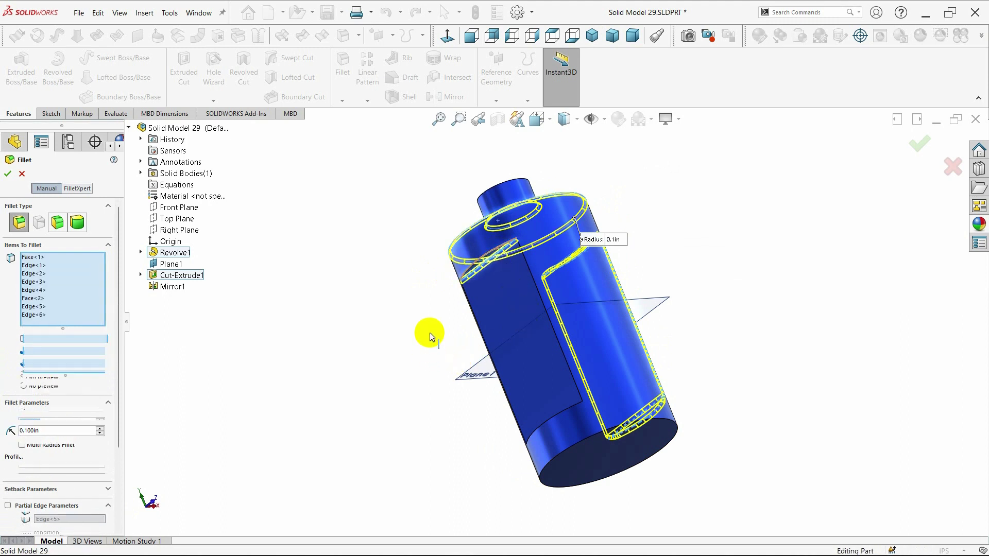
pyautogui.moveTo(433, 335)
pyautogui.mouseDown(button='middle')
pyautogui.moveTo(448, 395)
pyautogui.moveTo(510, 438)
pyautogui.mouseUp(button='middle')
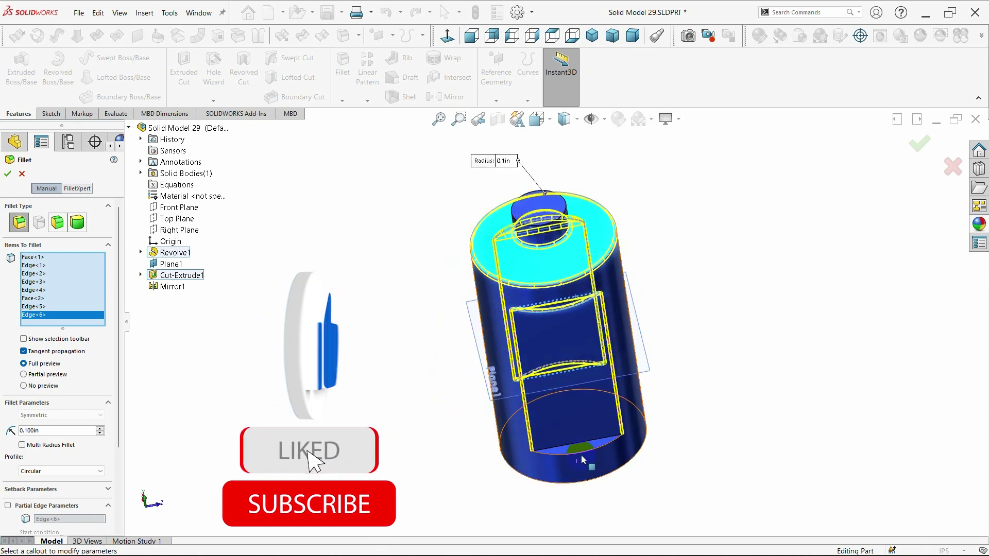
pyautogui.click(585, 453)
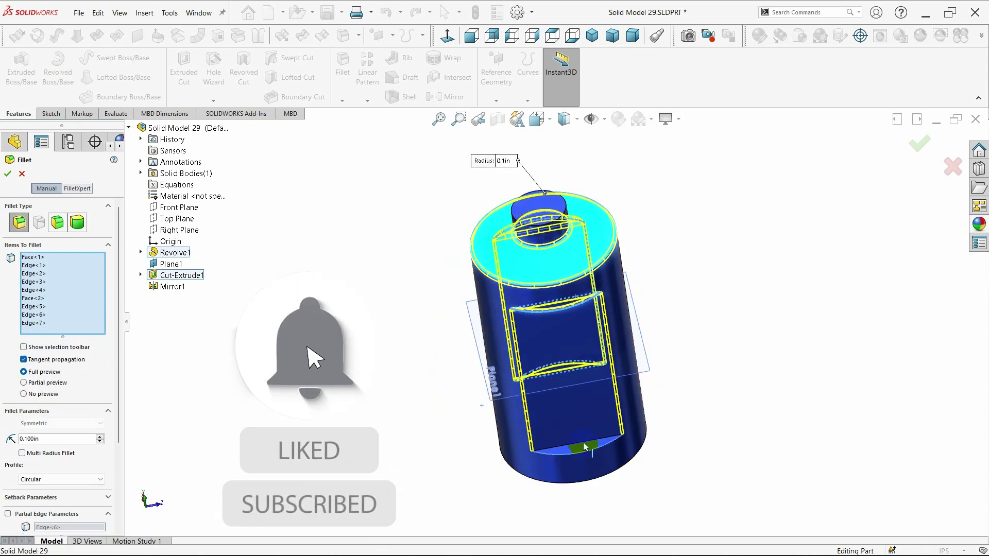
pyautogui.click(585, 447)
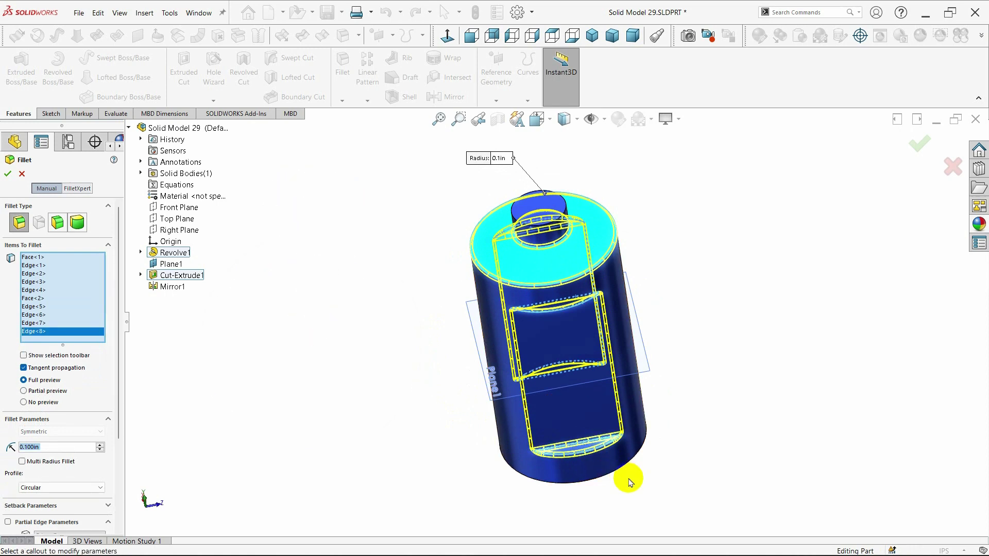
pyautogui.moveTo(630, 438); pyautogui.dragTo(573, 370, button='middle')
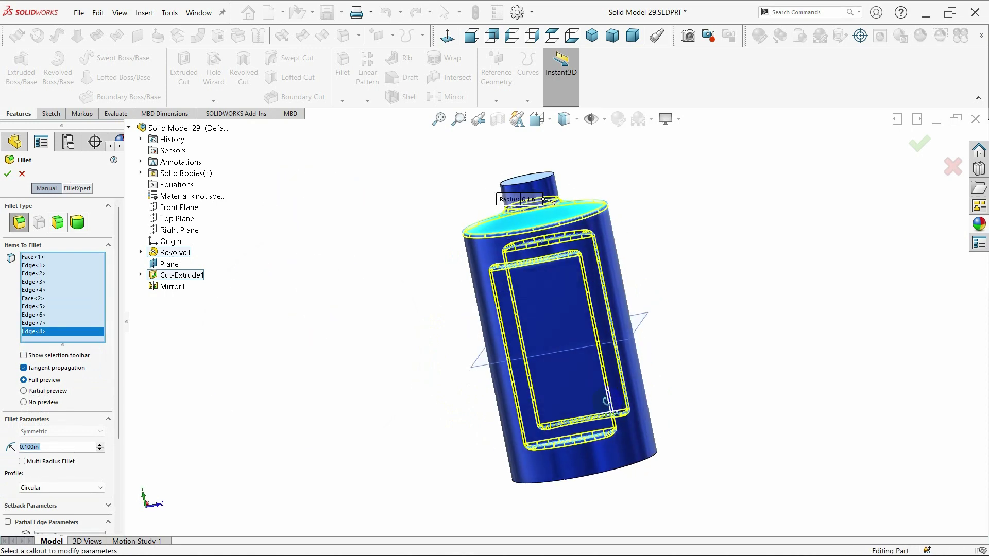
pyautogui.scroll(-3, 573, 371)
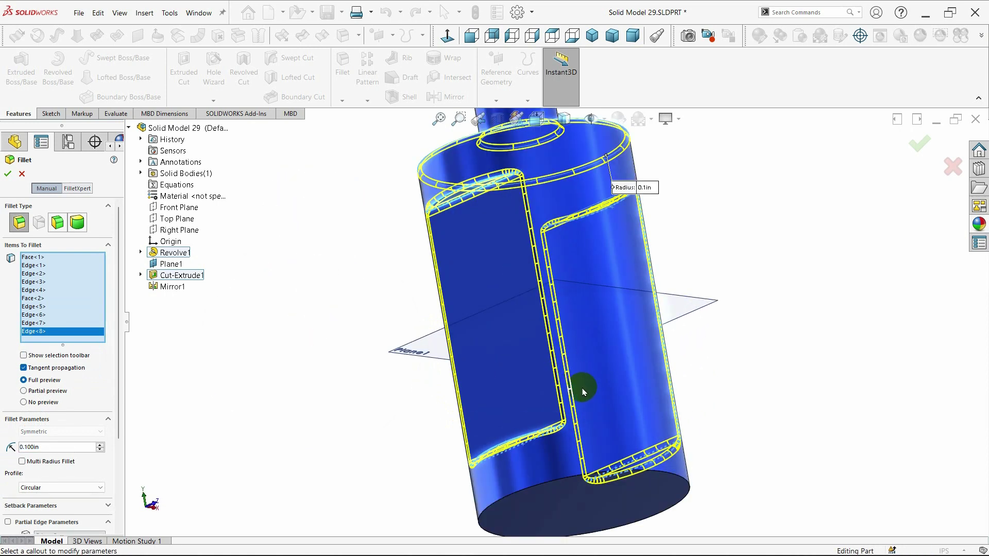
pyautogui.click(569, 480)
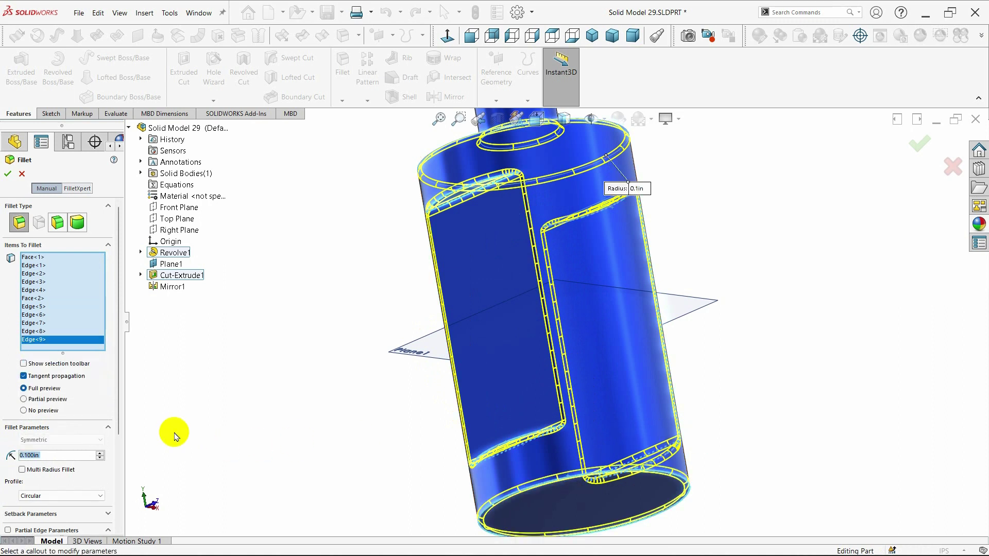
pyautogui.click(8, 174)
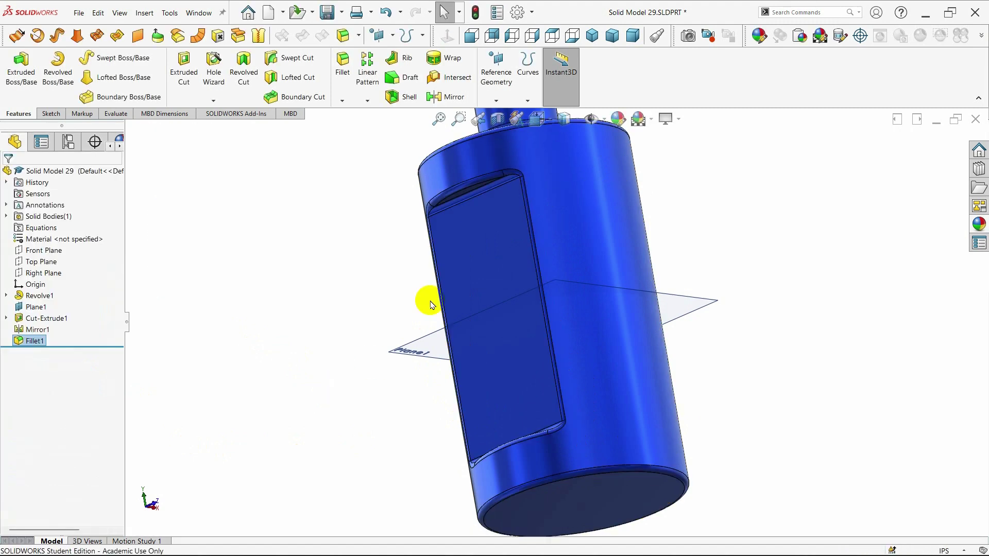
# - Shell the bottle to a 0.100 in wall, removing the neck's top face, and inspect the hollow
pyautogui.click(591, 35)
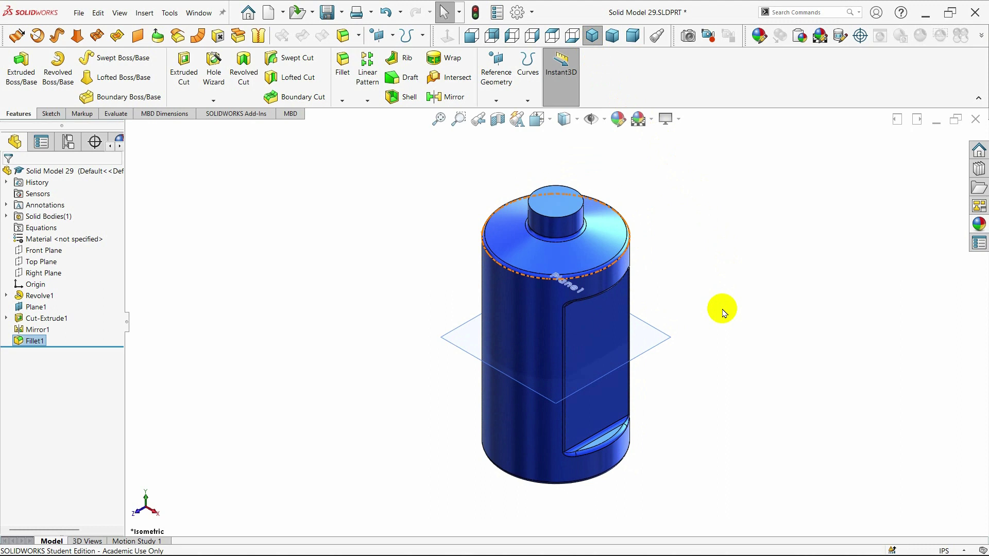
pyautogui.click(329, 185)
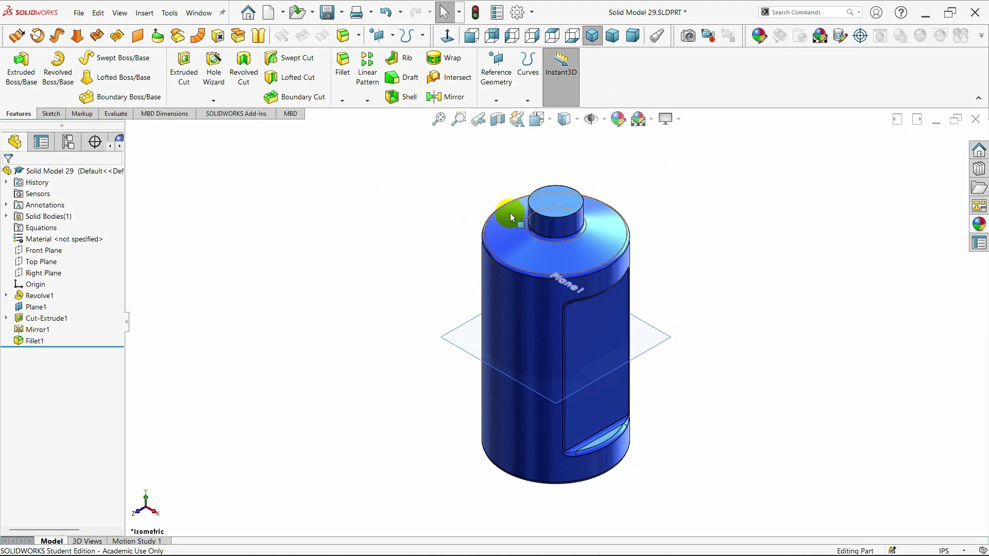
pyautogui.click(397, 98)
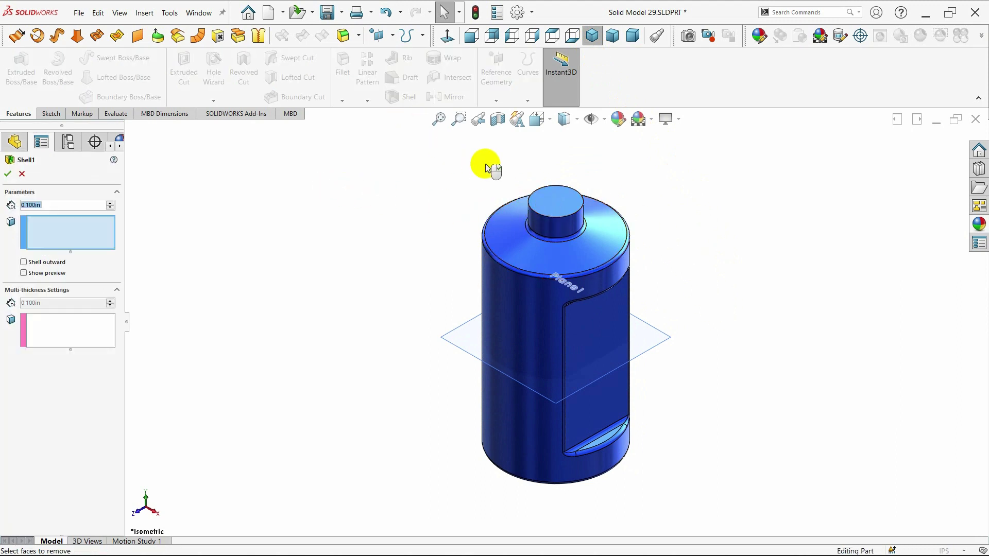
pyautogui.click(552, 213)
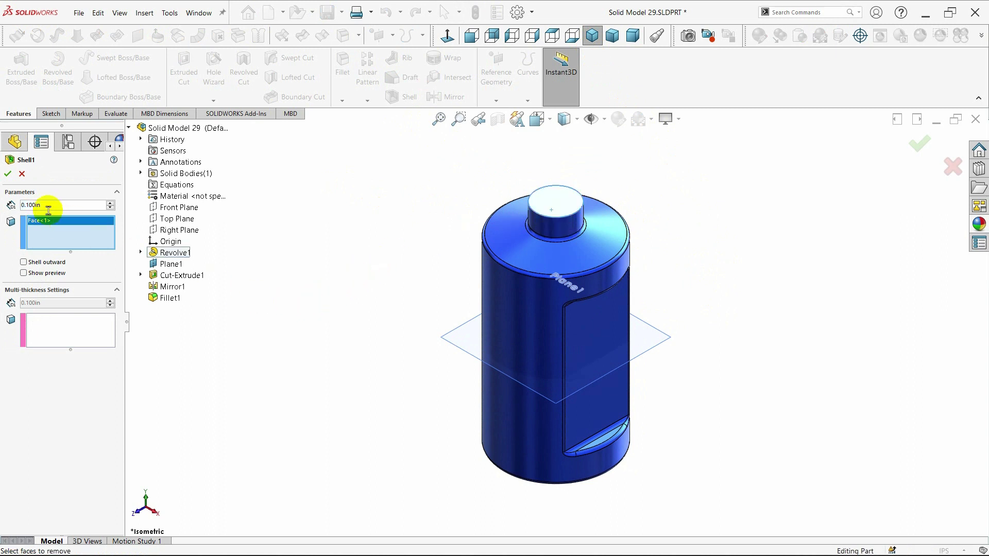
pyautogui.click(8, 173)
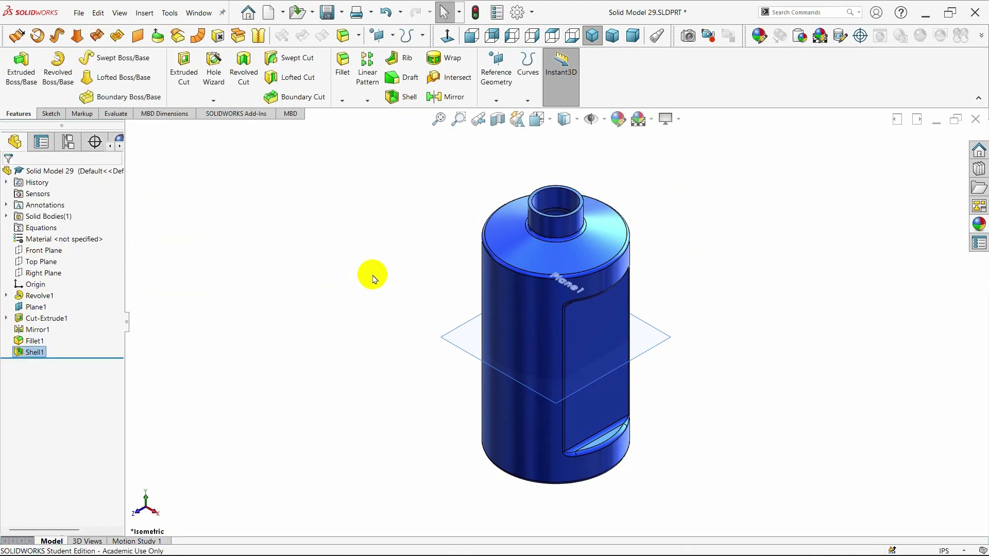
pyautogui.moveTo(375, 279)
pyautogui.mouseDown(button='middle')
pyautogui.moveTo(353, 320)
pyautogui.moveTo(353, 375)
pyautogui.moveTo(366, 410)
pyautogui.moveTo(391, 428)
pyautogui.moveTo(386, 441)
pyautogui.moveTo(369, 431)
pyautogui.moveTo(357, 389)
pyautogui.moveTo(380, 280)
pyautogui.mouseUp(button='middle')
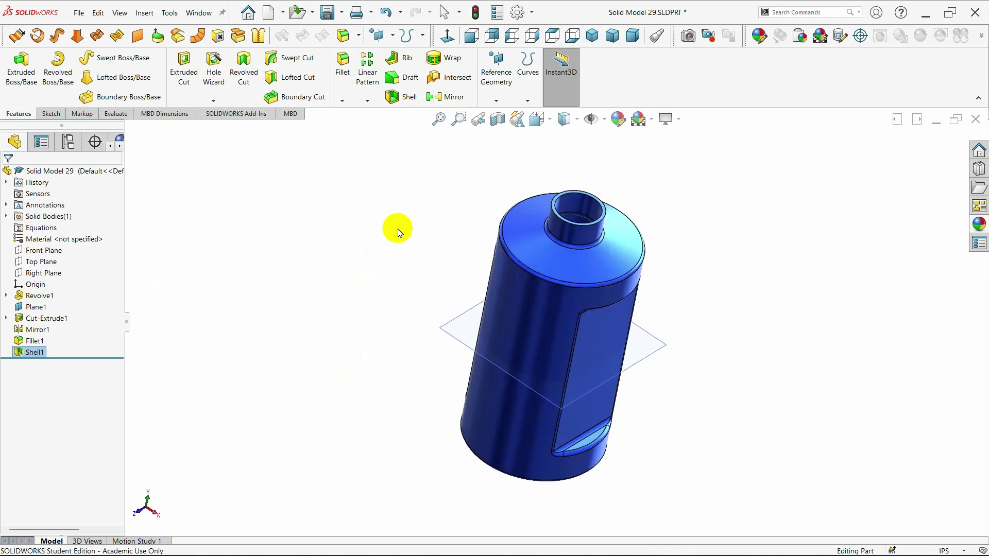
# - Create Plane2 offset 8 in from the Top Plane at the bottle's top
pyautogui.click(591, 36)
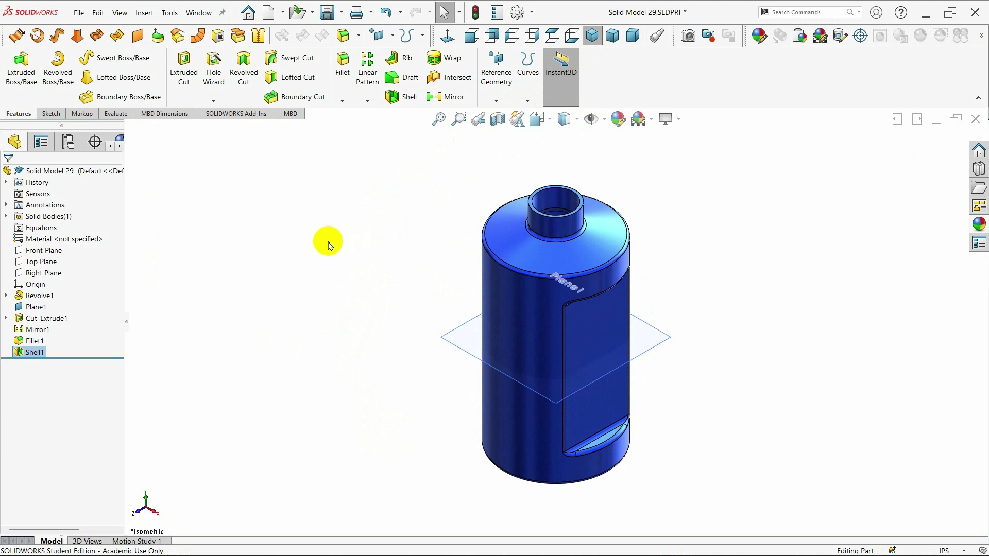
pyautogui.click(42, 261)
pyautogui.click(496, 100)
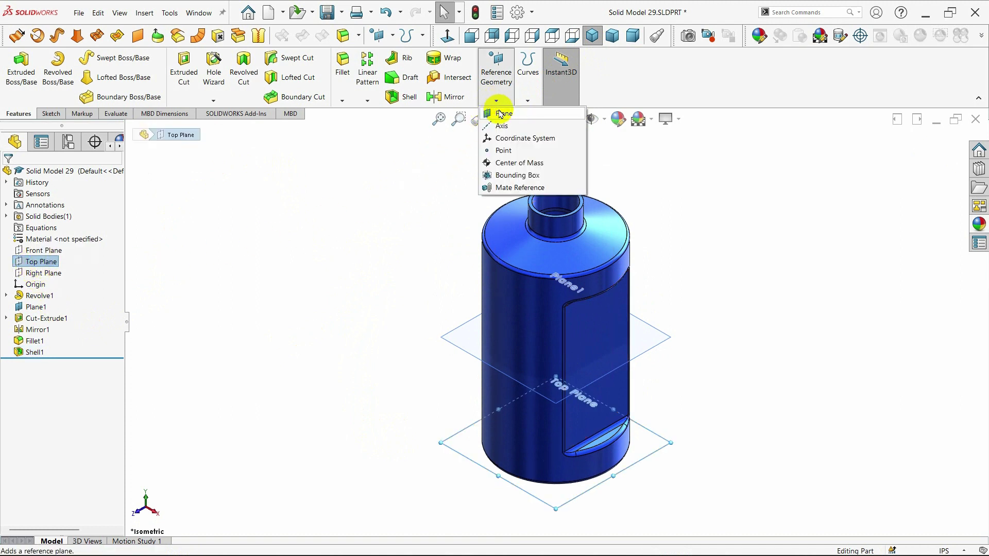
pyautogui.click(497, 110)
pyautogui.write('8')
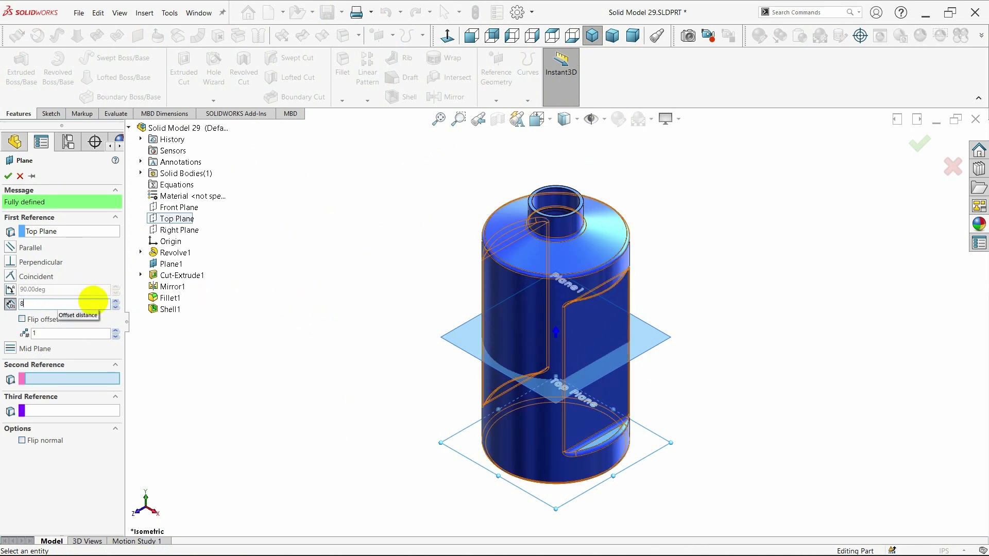
pyautogui.press('Return')
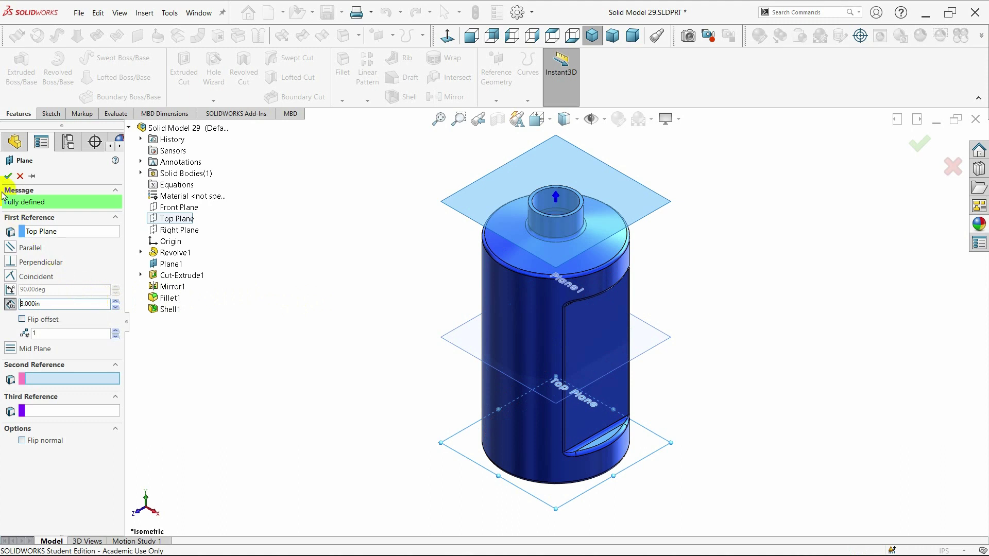
pyautogui.rightClick(212, 311)
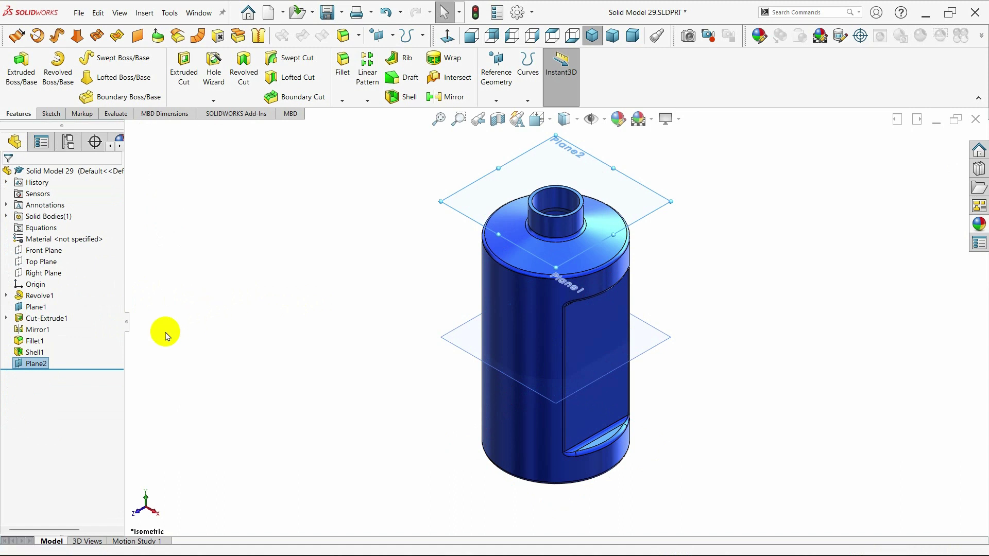
# - Sketch on Plane2 and convert the neck's top circular edge into a 1.5 in circle
pyautogui.rightClick(38, 364)
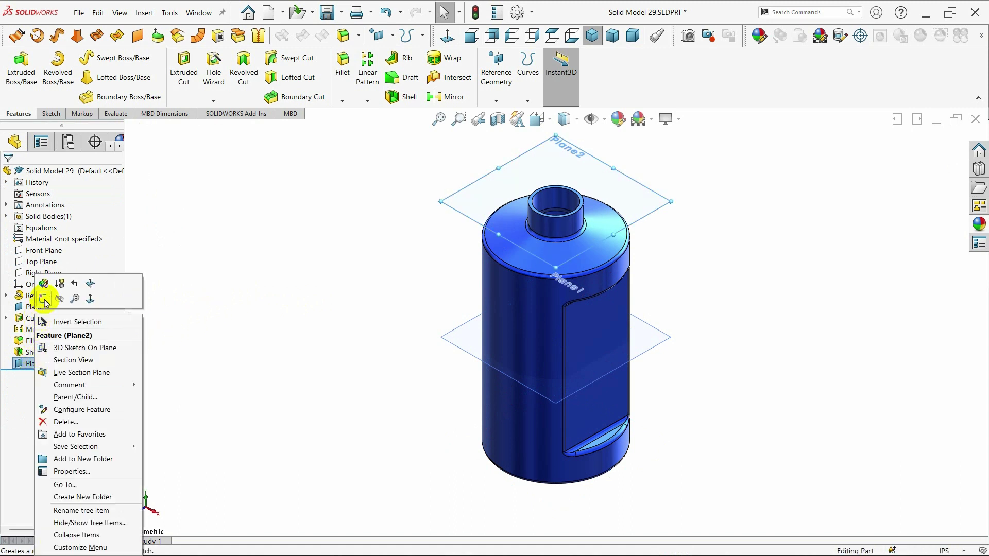
pyautogui.click(44, 299)
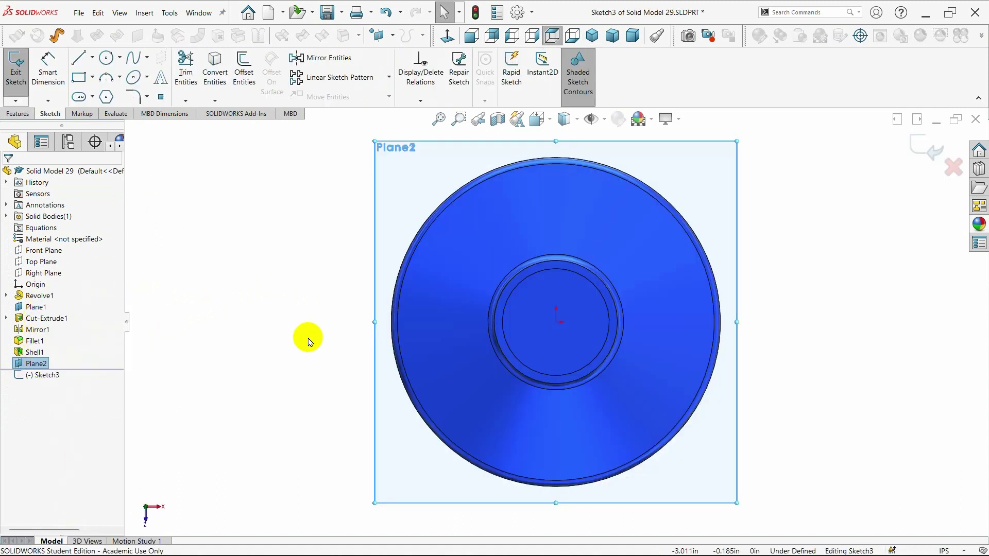
pyautogui.moveTo(305, 335)
pyautogui.mouseDown(button='middle')
pyautogui.moveTo(320, 273)
pyautogui.moveTo(312, 287)
pyautogui.mouseUp(button='middle')
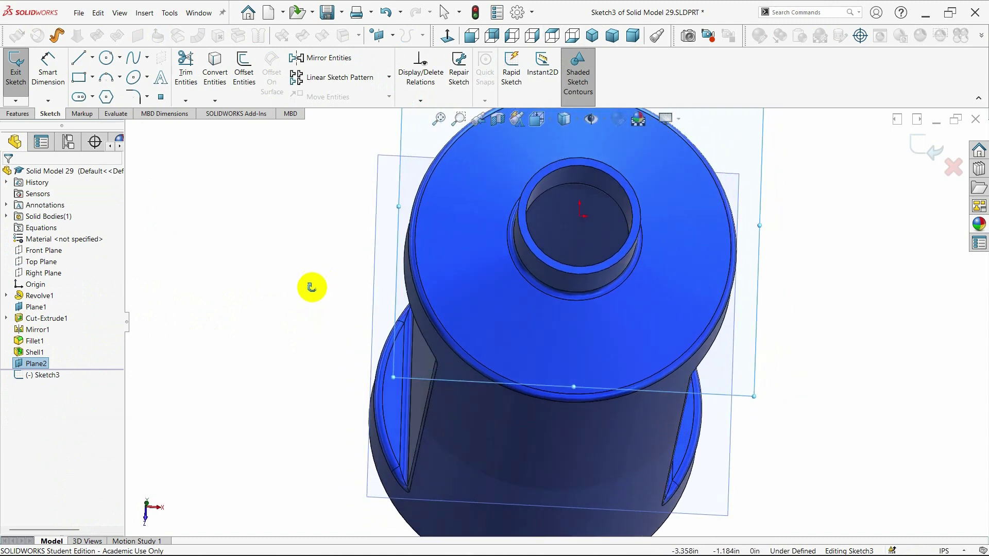
pyautogui.click(505, 248)
pyautogui.click(213, 81)
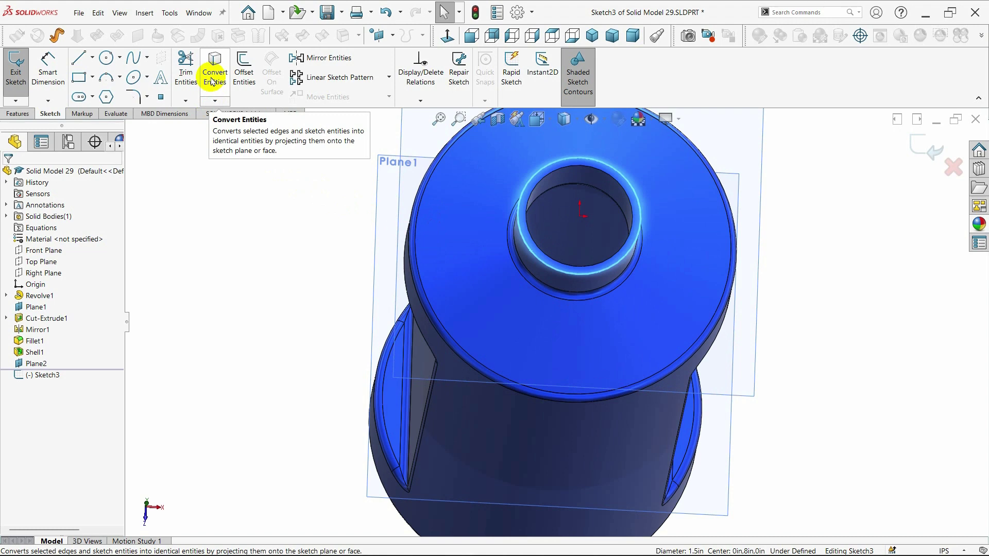
pyautogui.click(213, 81)
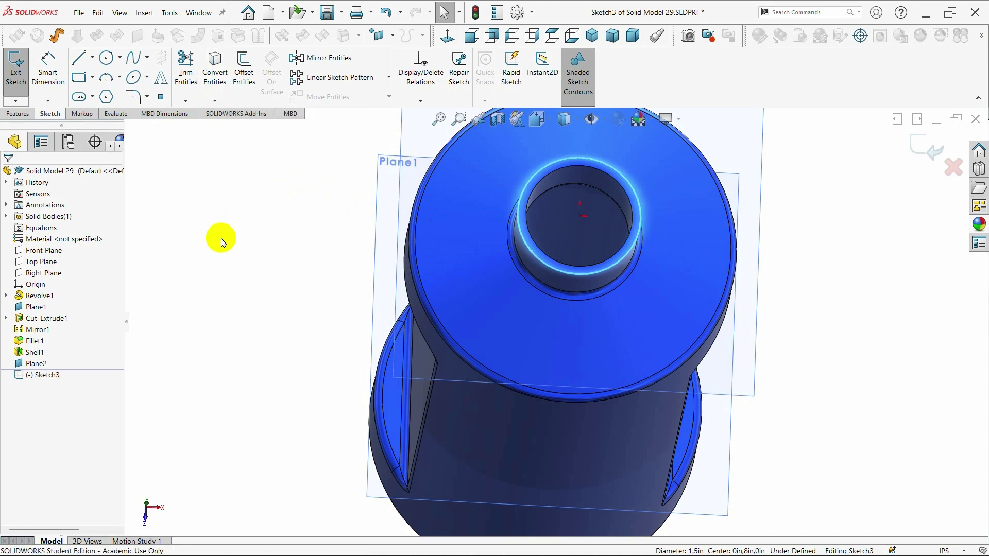
pyautogui.click(213, 78)
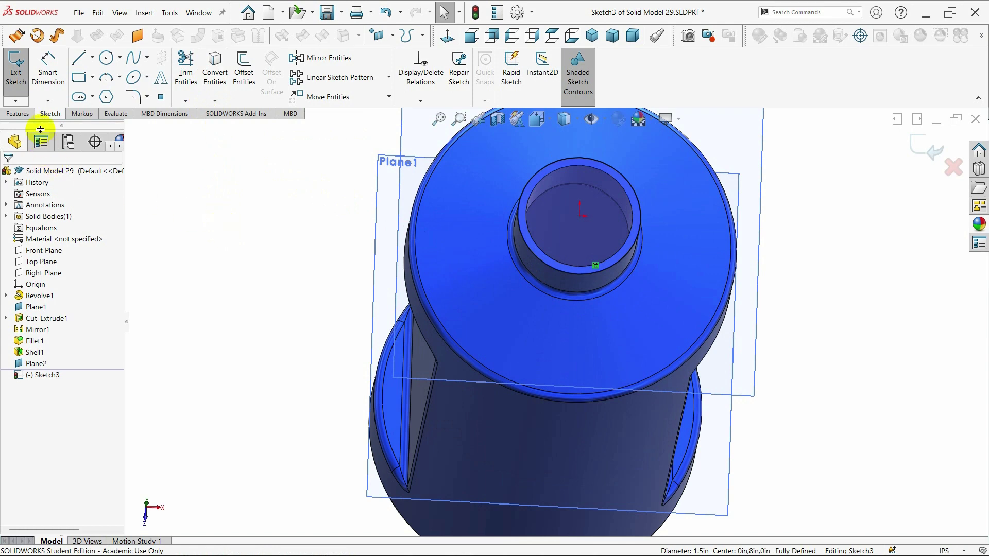
pyautogui.click(18, 113)
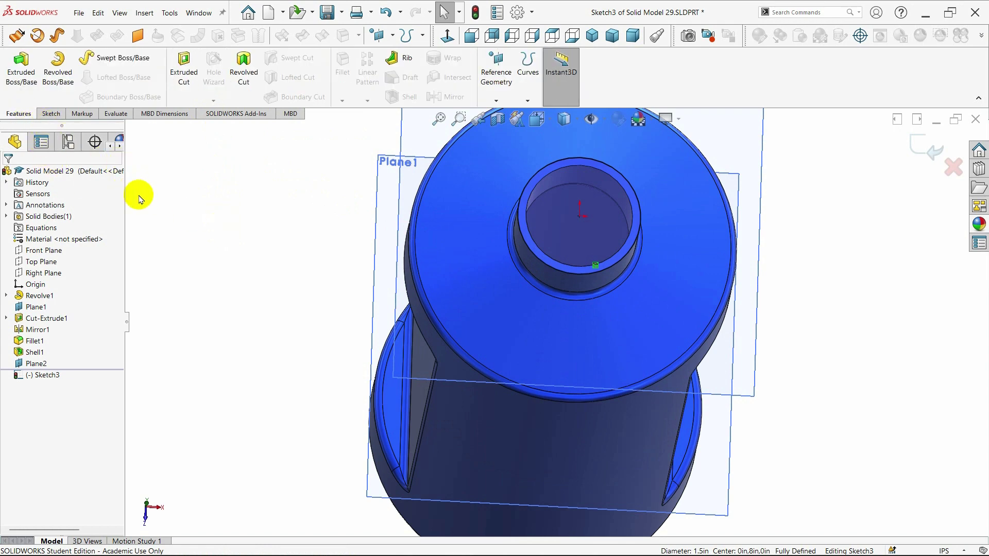
# - Start a Helix/Spiral on the neck circle in isometric view
pyautogui.click(591, 36)
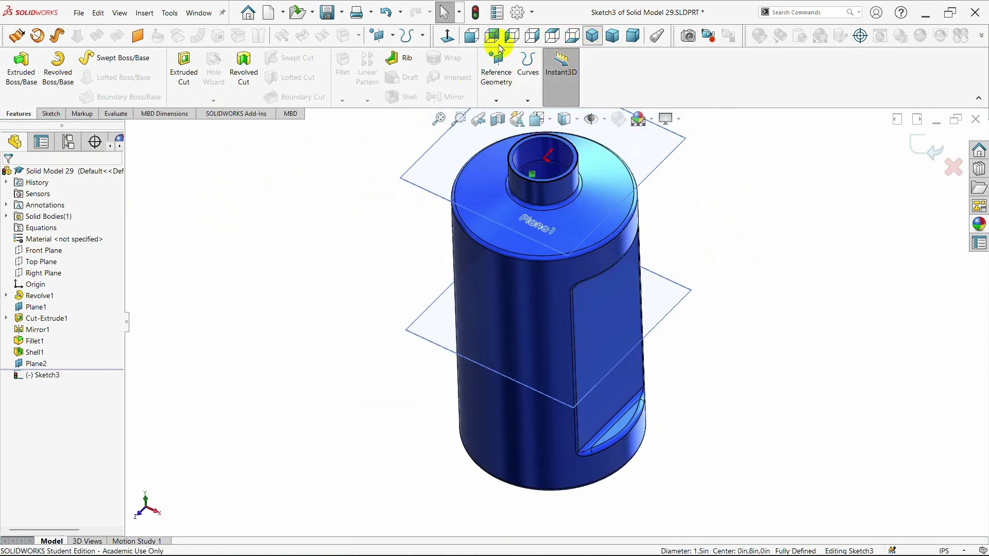
pyautogui.click(169, 13)
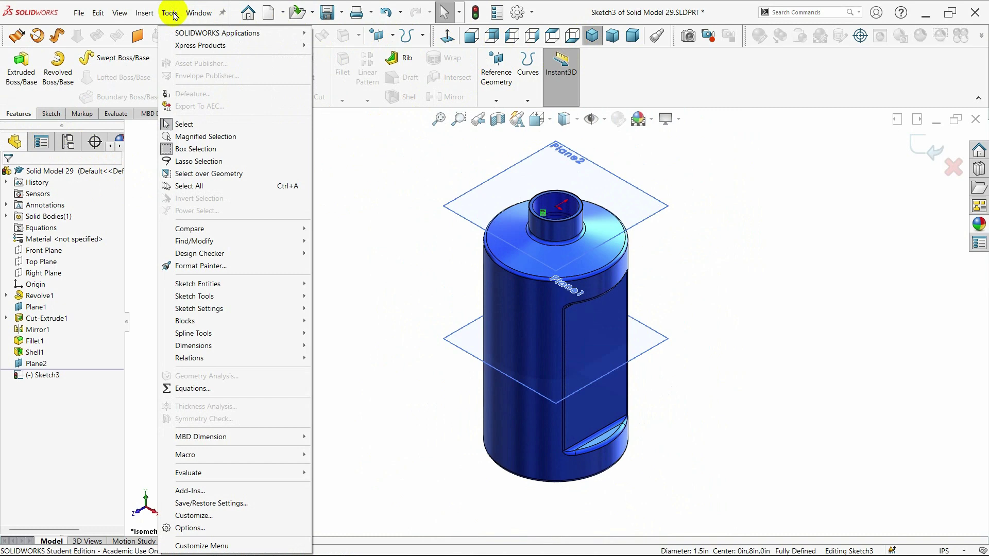
pyautogui.click(142, 17)
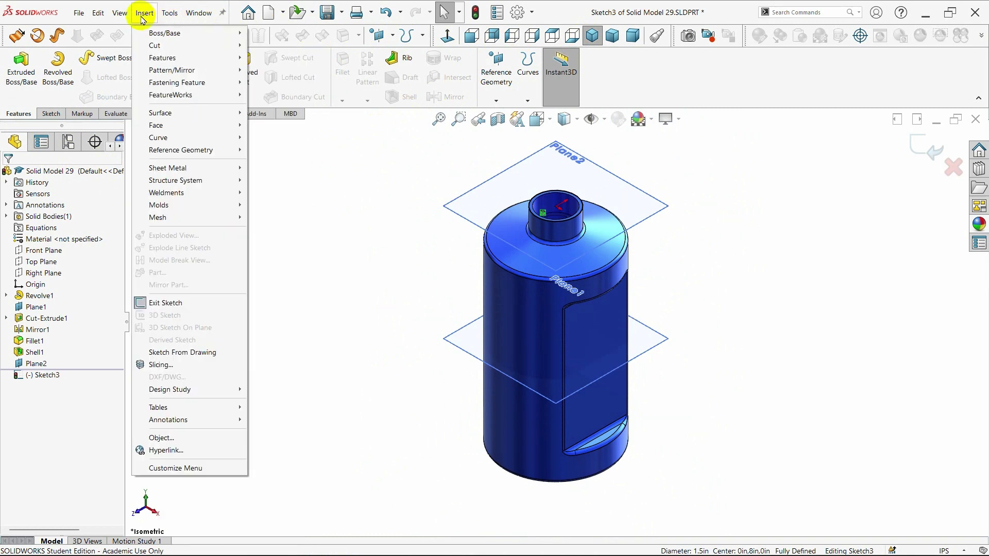
pyautogui.moveTo(166, 138)
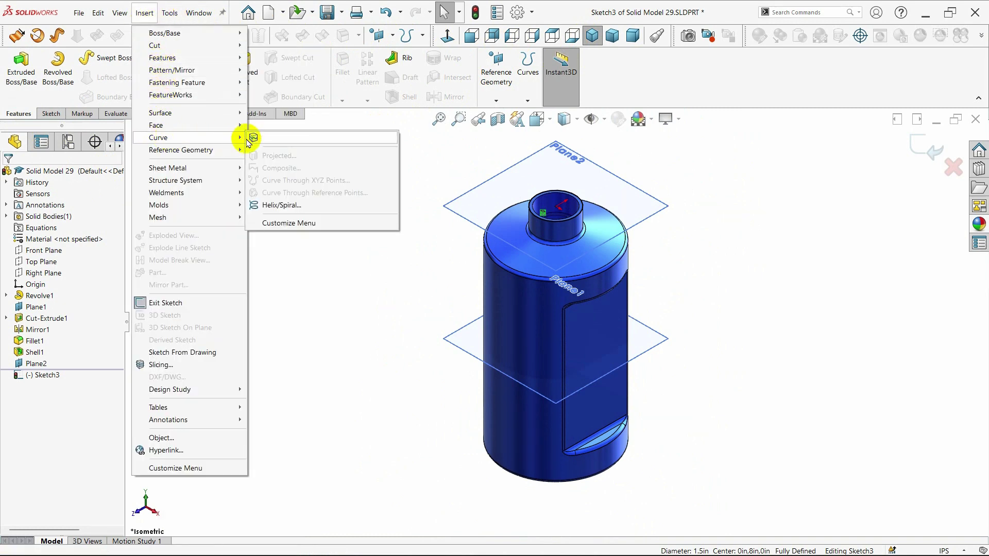
pyautogui.click(286, 204)
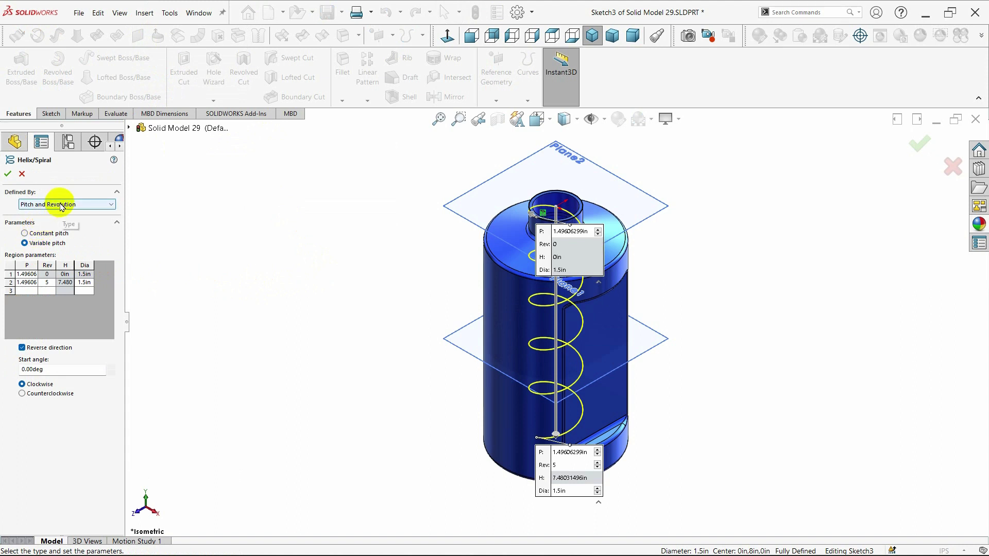
# - Fill the variable-pitch table: 0.25 in pitch, revolutions 0, 0.25, 2.25, 2.5, 1.5 in diameter
pyautogui.click(32, 275)
pyautogui.write('.250')
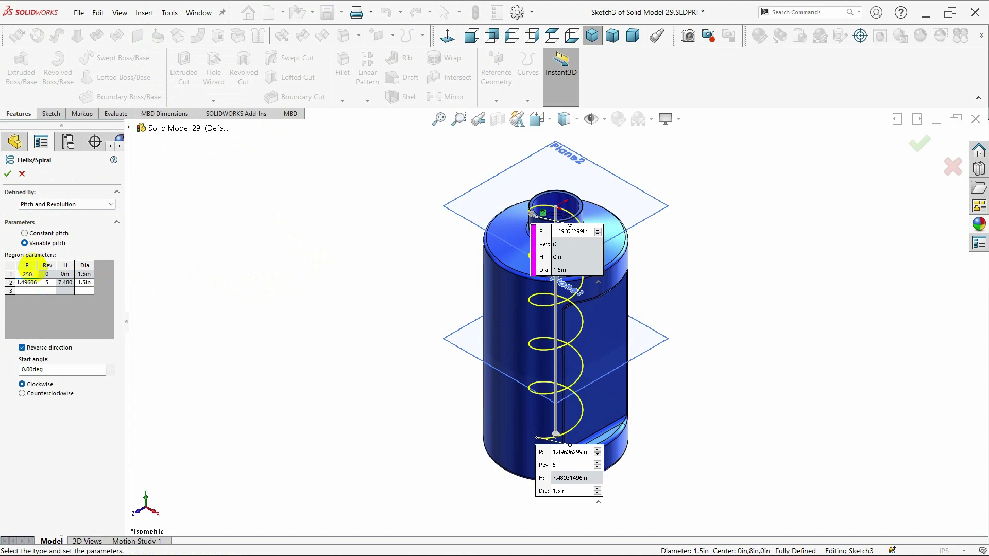
pyautogui.press('Return')
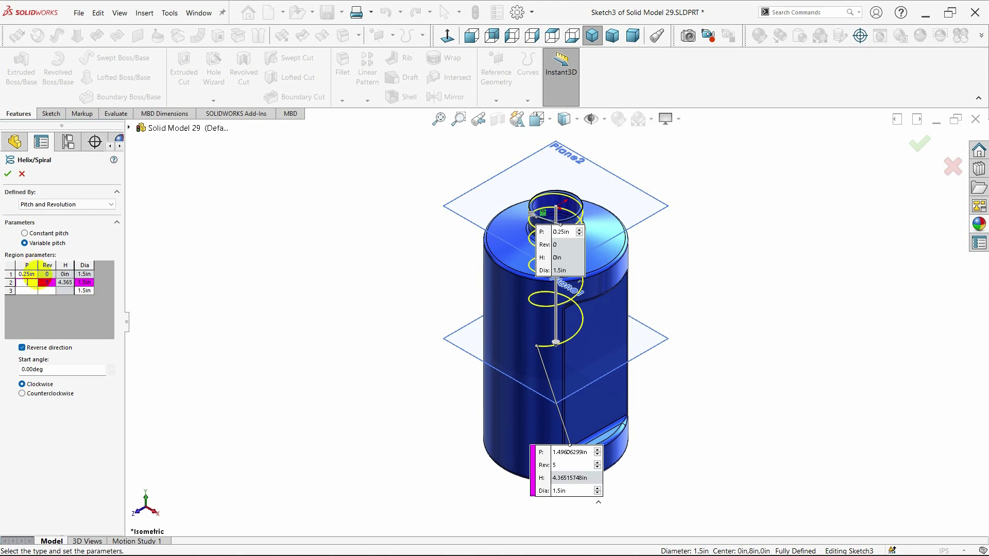
pyautogui.write('.250')
pyautogui.press('Tab')
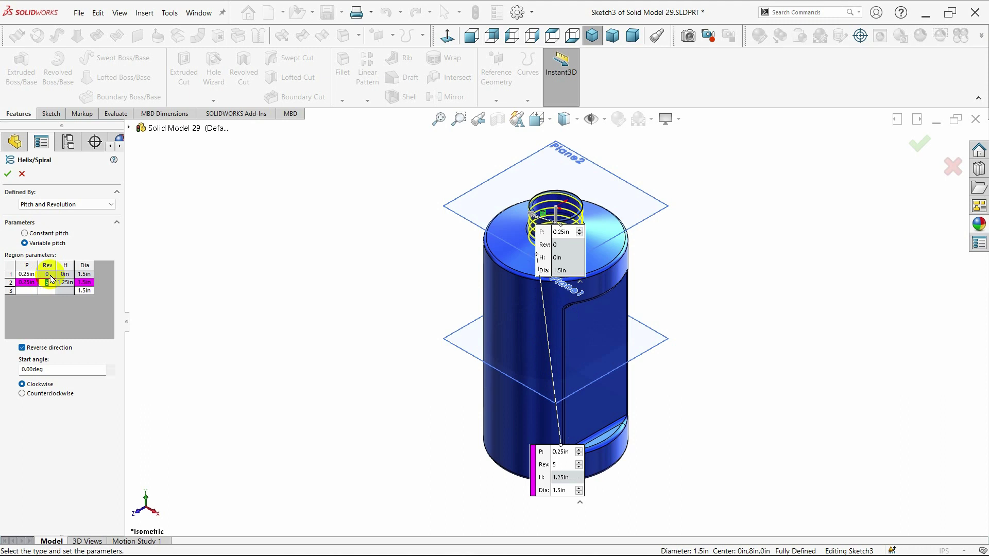
pyautogui.press('Tab')
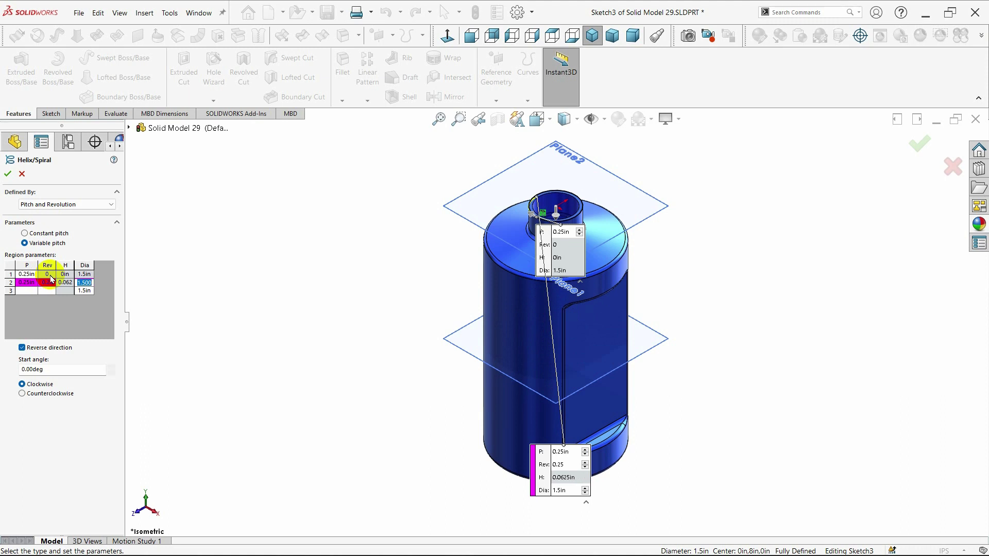
pyautogui.click(85, 282)
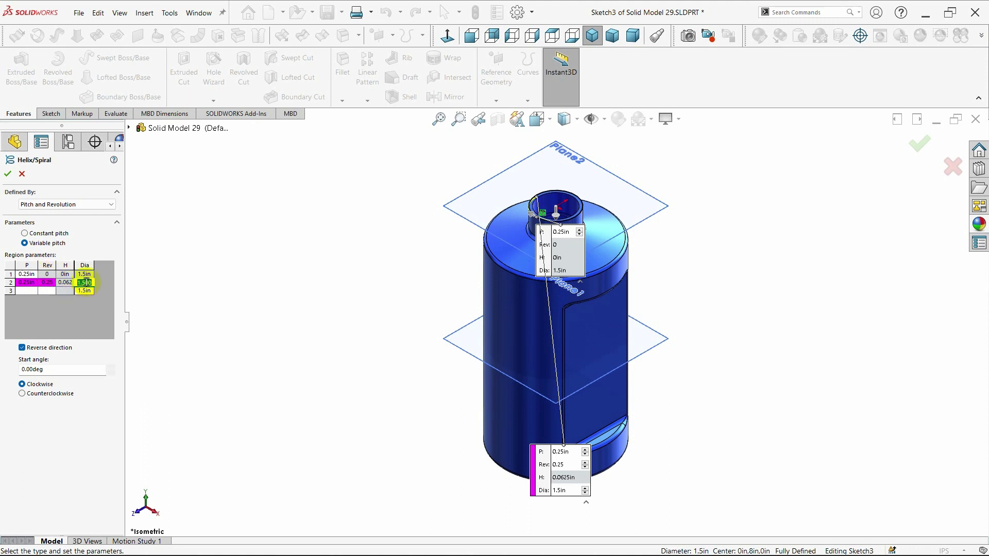
pyautogui.click(27, 292)
pyautogui.write('.25')
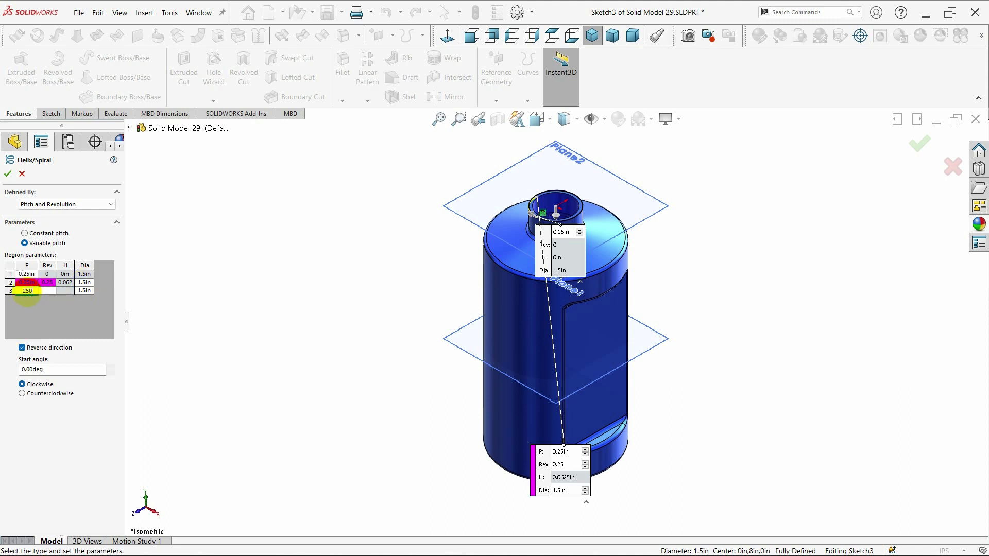
pyautogui.press('Tab')
pyautogui.press('Tab')
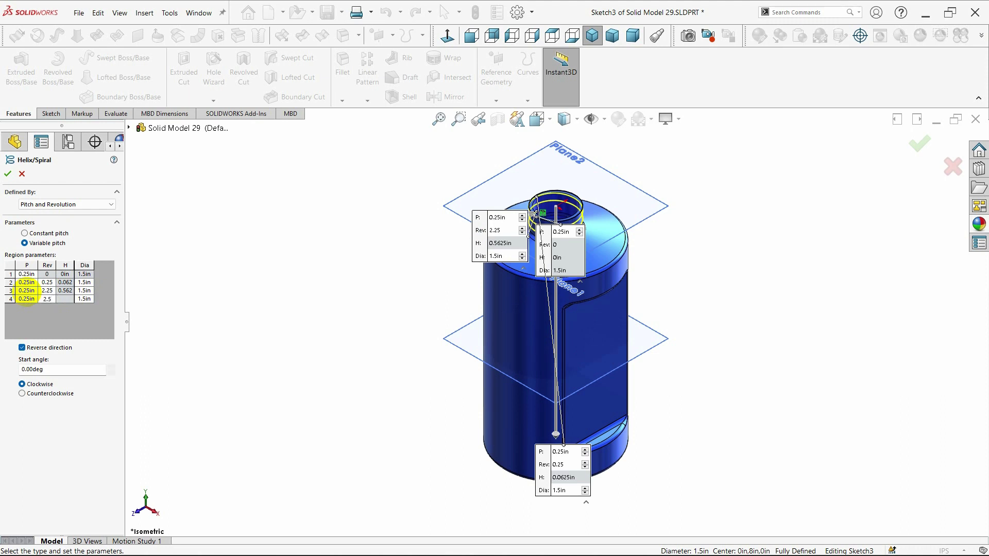
pyautogui.press('Tab')
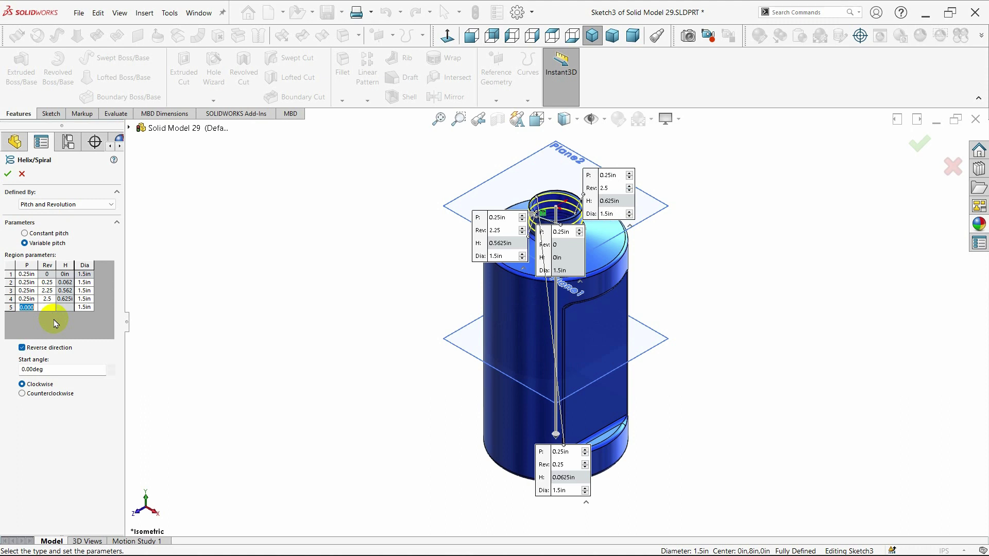
pyautogui.click(8, 174)
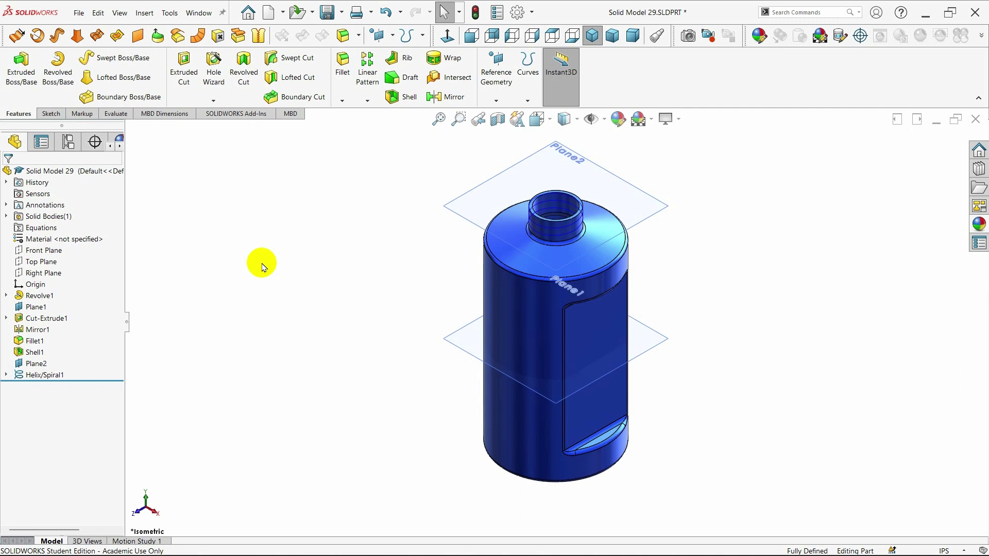
# - Check Sketch3 under Helix/Spiral1, then open Sketch4 on the Front Plane zoomed onto the neck
pyautogui.click(6, 375)
pyautogui.click(46, 388)
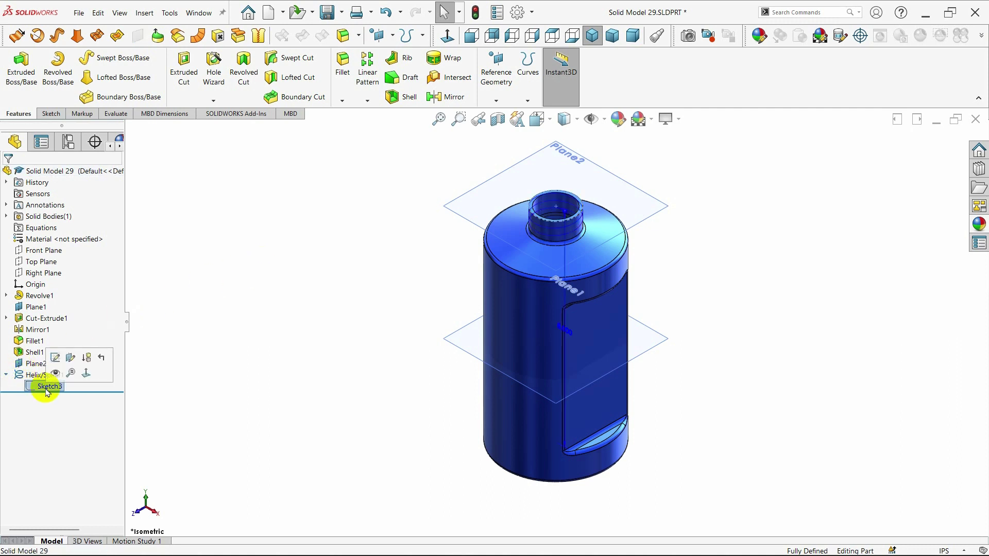
pyautogui.click(199, 391)
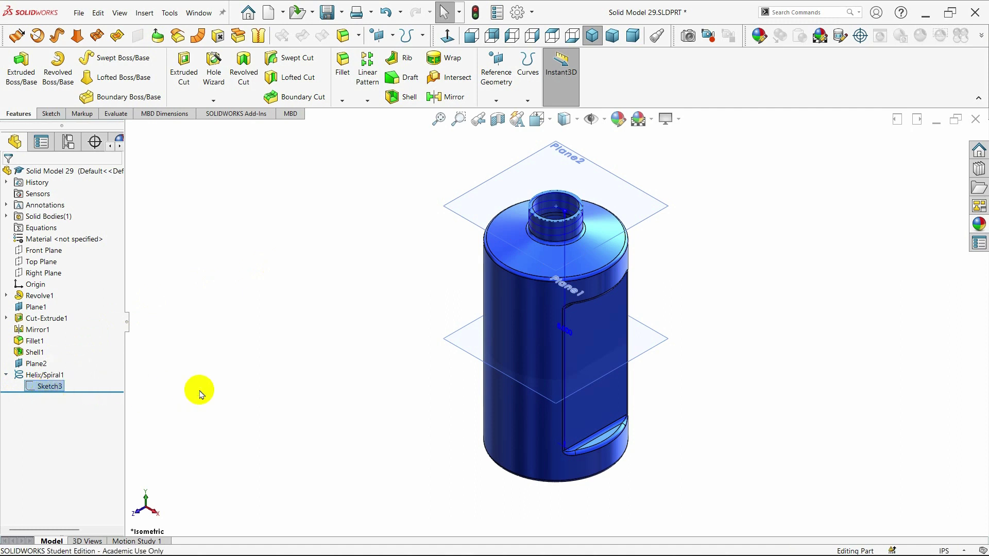
pyautogui.click(42, 251)
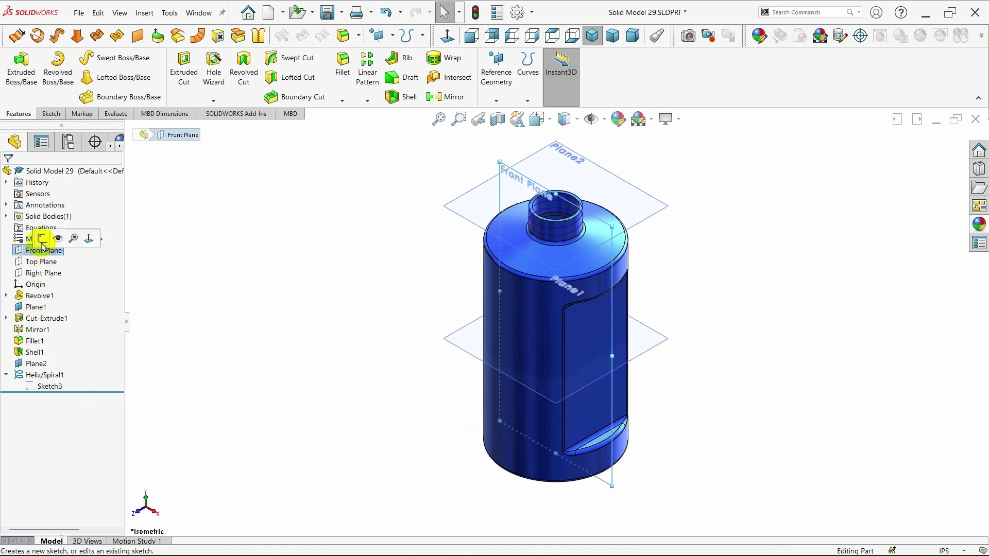
pyautogui.click(41, 240)
pyautogui.scroll(-3, 592, 155)
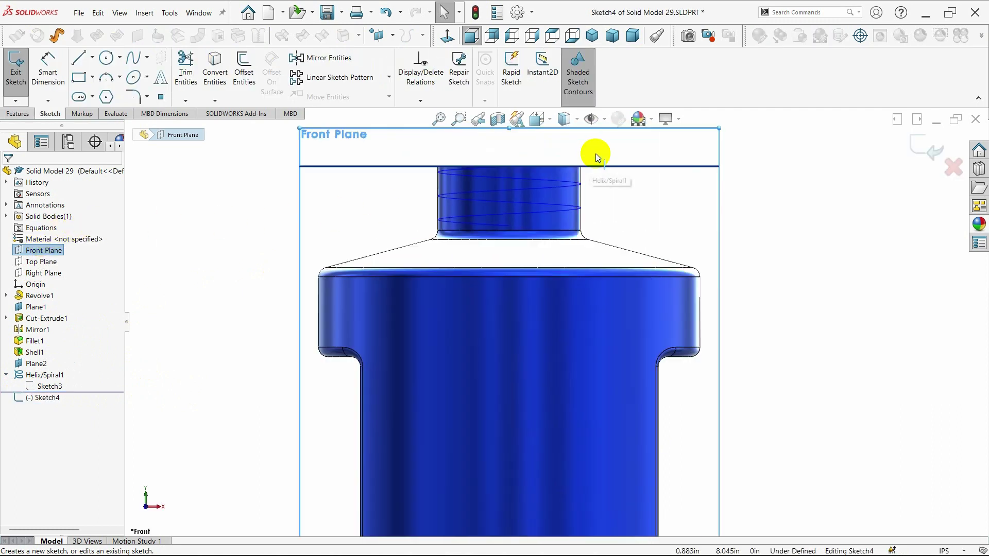
pyautogui.scroll(-2, 595, 157)
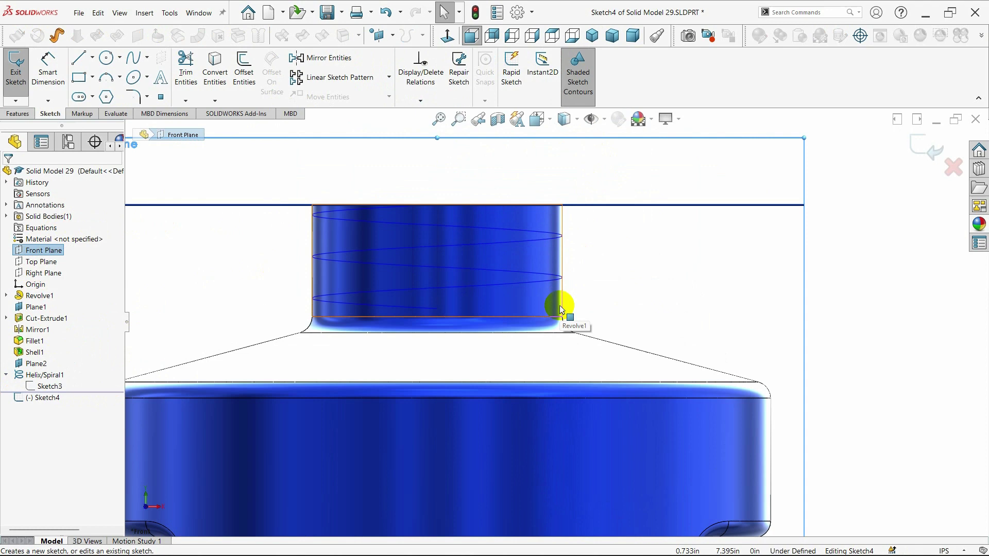
pyautogui.scroll(-1, 563, 294)
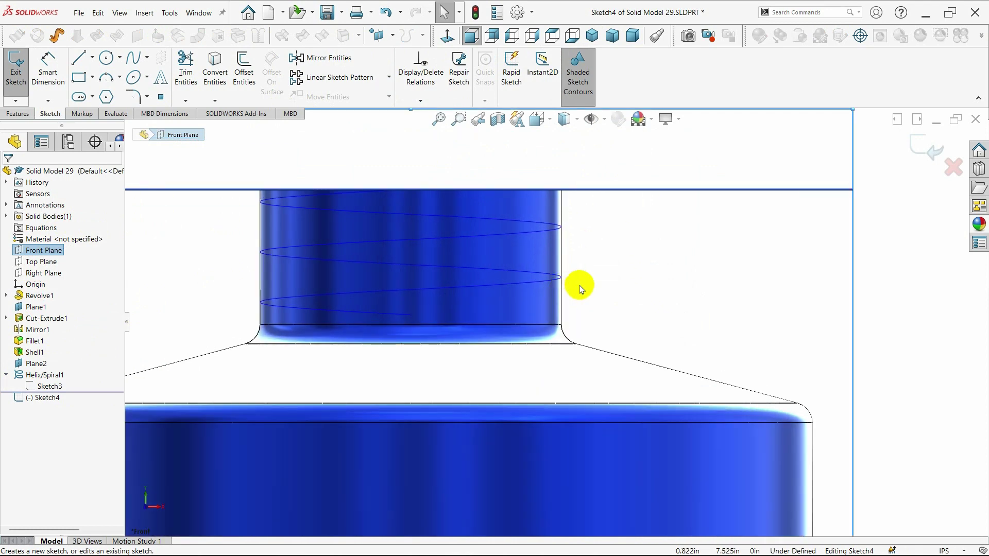
# - Draw a short 0.118 vertical centerline up from the neck's bottom edge
pyautogui.click(78, 57)
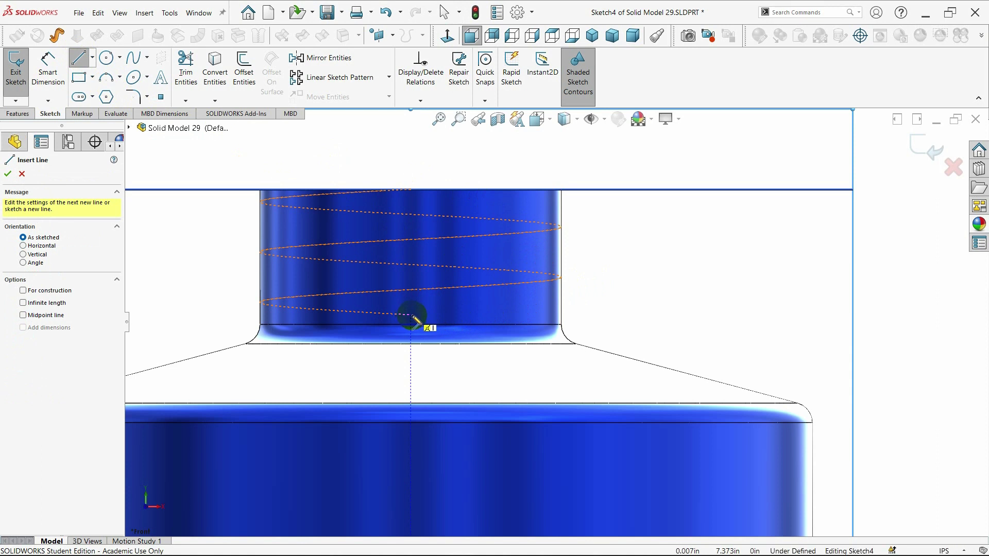
pyautogui.click(411, 317)
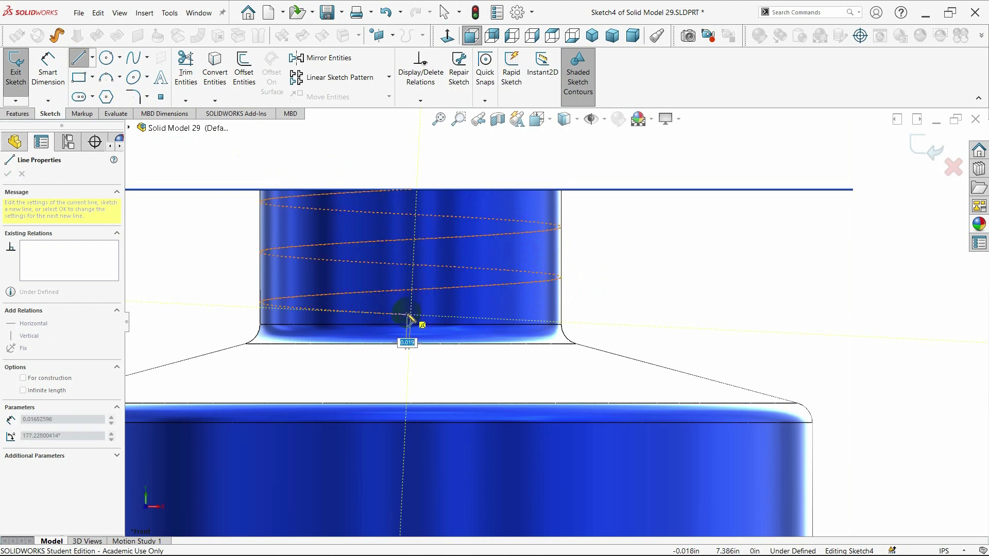
pyautogui.press('Escape')
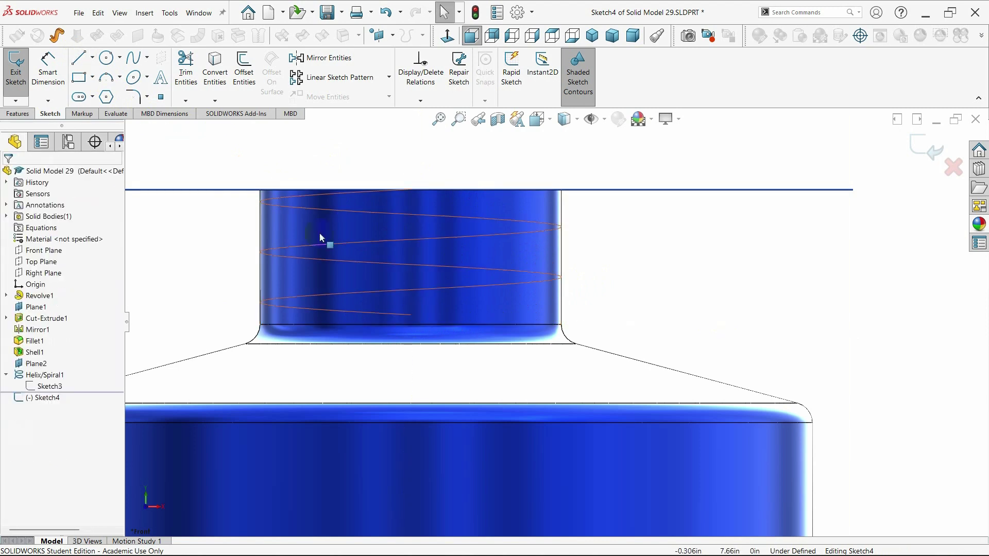
pyautogui.click(91, 58)
pyautogui.click(101, 86)
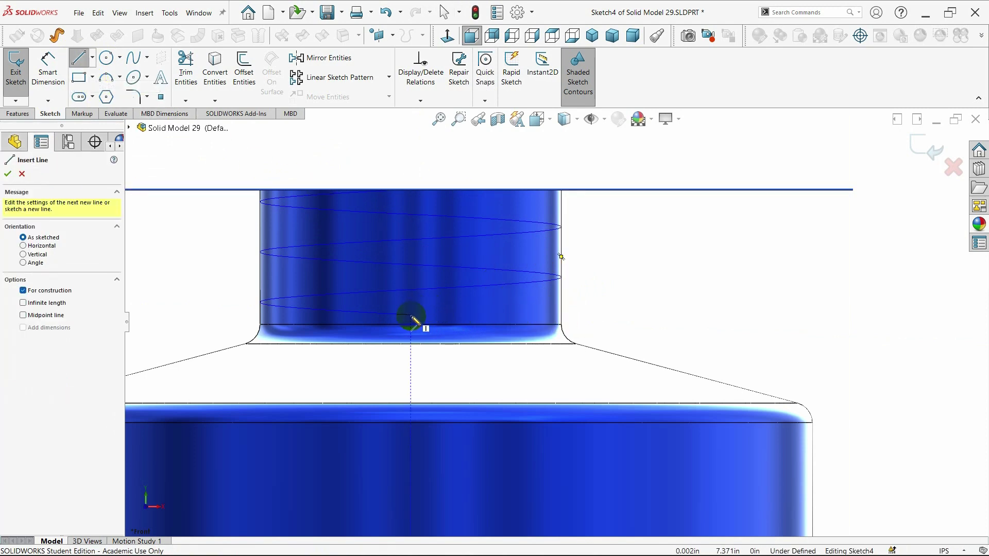
pyautogui.scroll(-3, 412, 324)
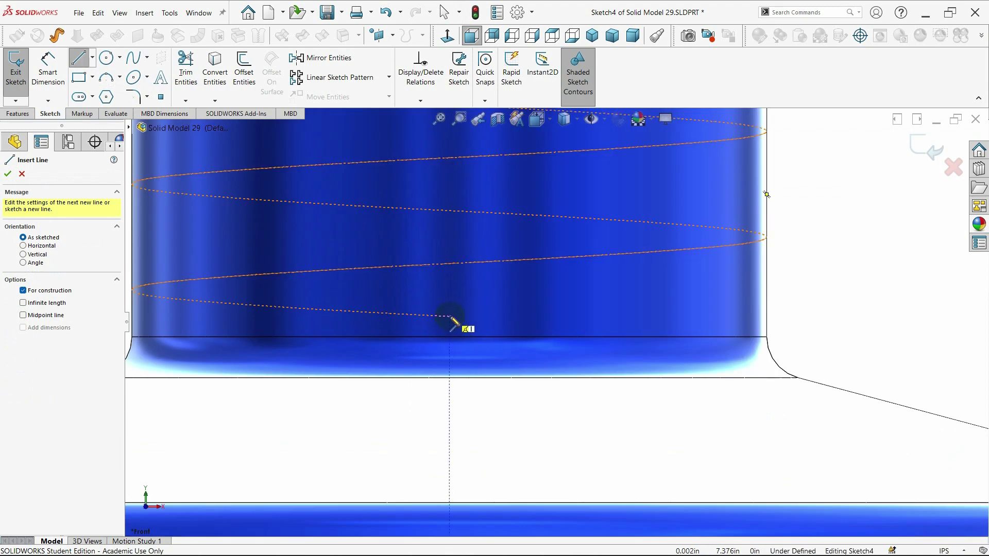
pyautogui.click(449, 317)
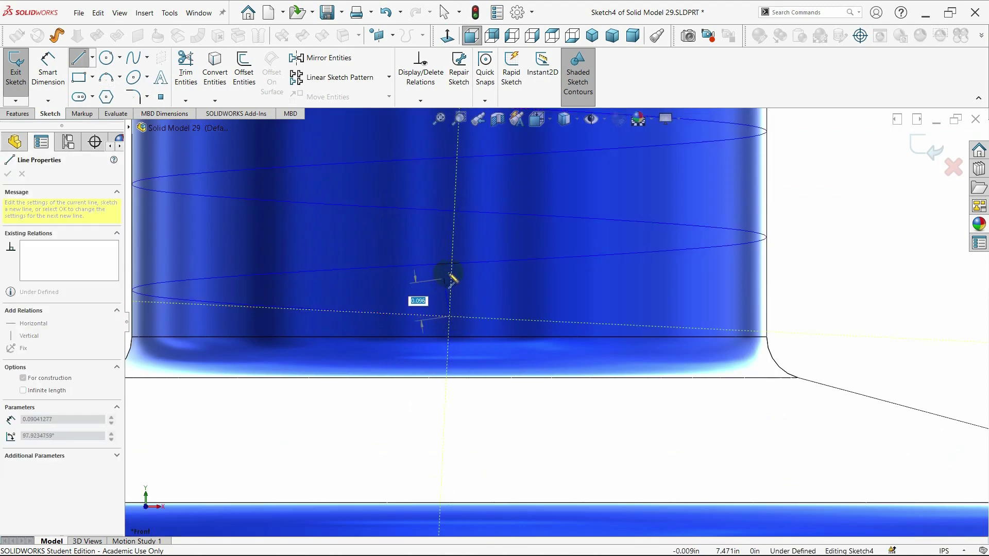
pyautogui.click(464, 313)
pyautogui.press('Escape')
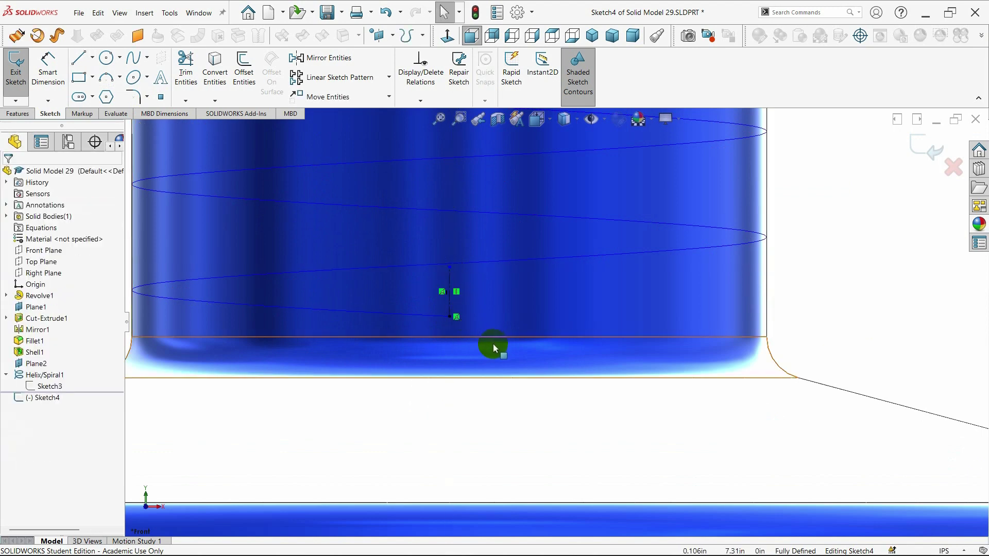
# - Try a darker scene backdrop, then restore the 3 Point Faded scene
pyautogui.click(650, 127)
pyautogui.click(664, 135)
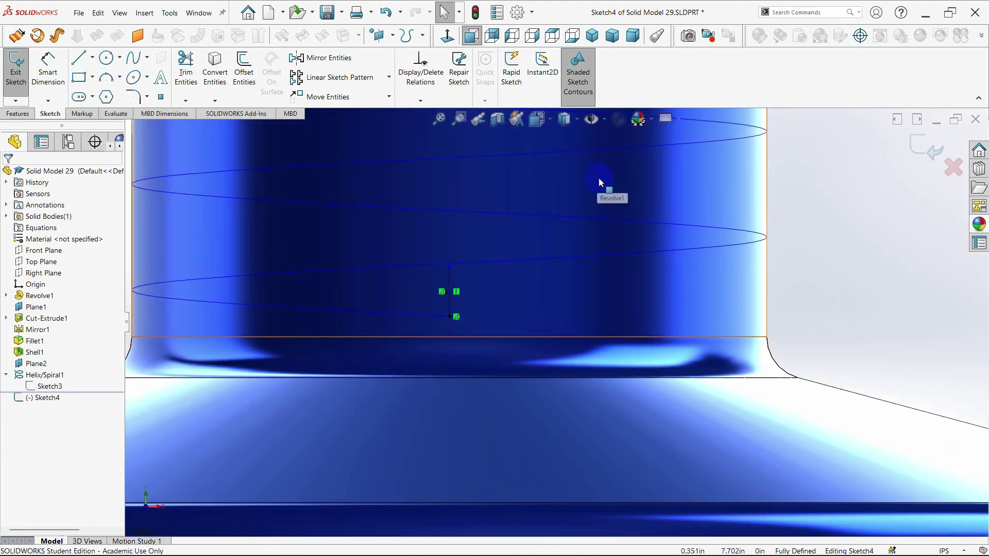
pyautogui.click(652, 121)
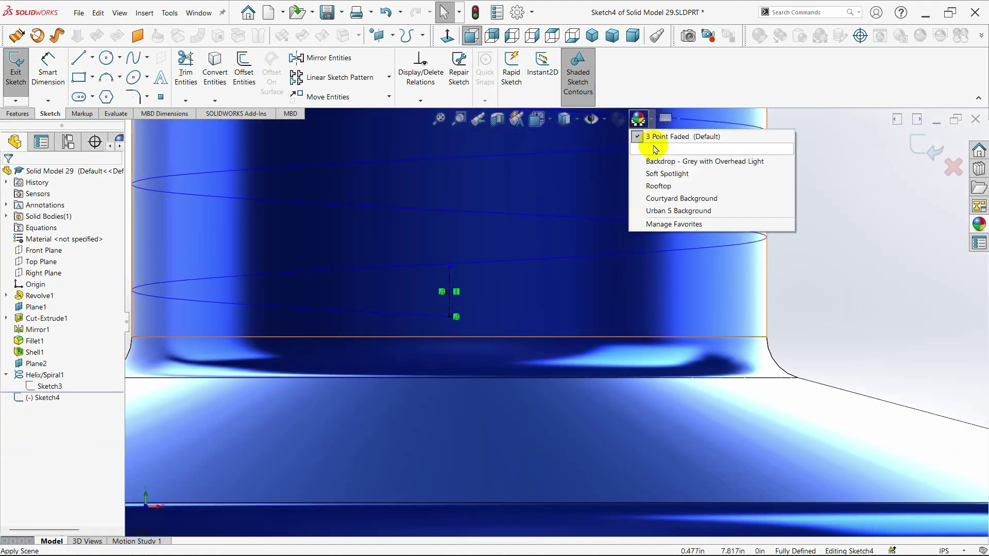
pyautogui.click(636, 168)
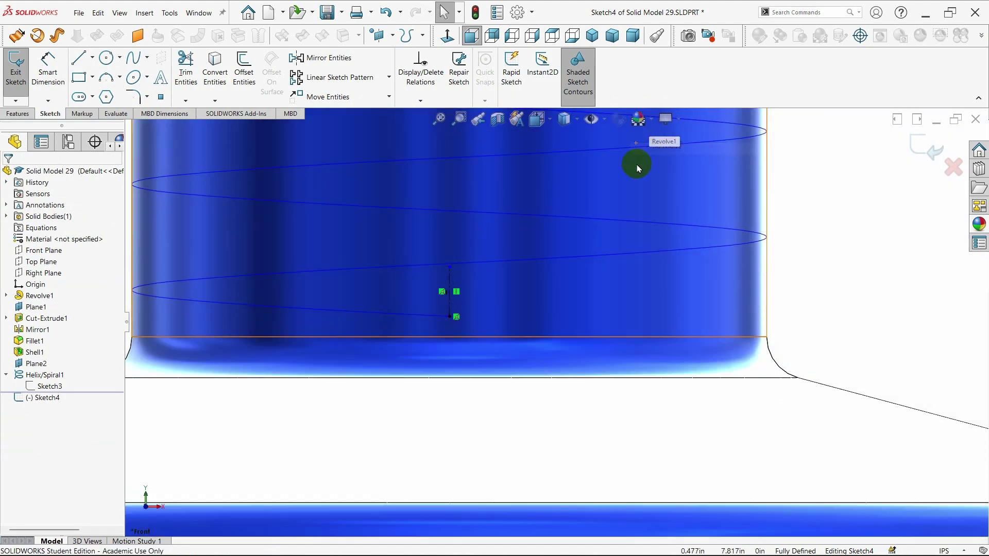
# - Add a centerline extending down past the neck edge from the first centerline's lower end
pyautogui.click(92, 57)
pyautogui.click(94, 84)
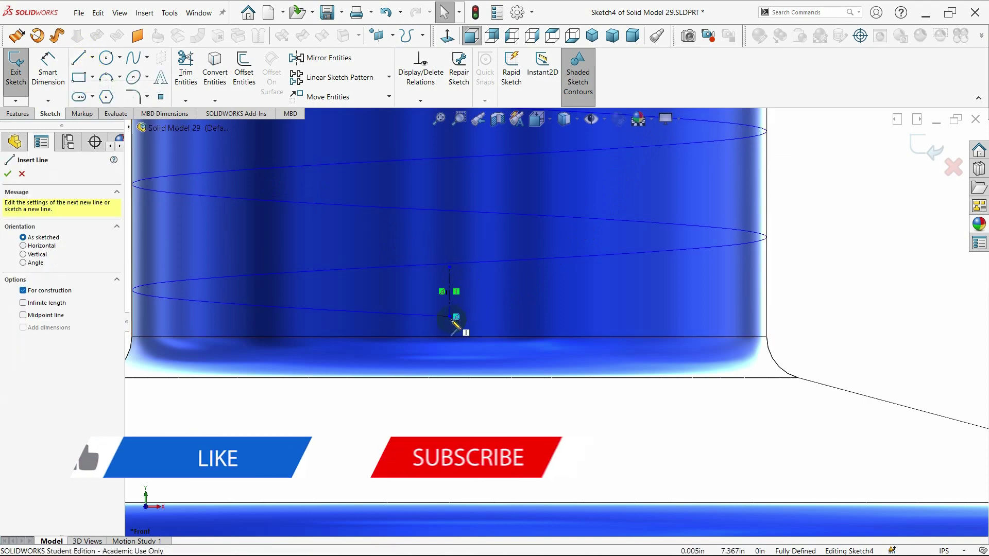
pyautogui.click(449, 360)
pyautogui.click(450, 365)
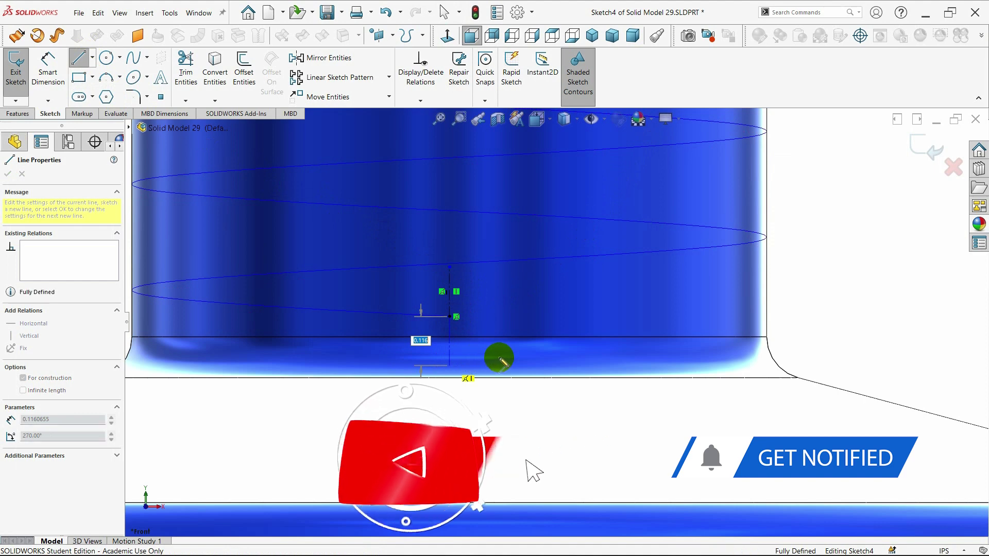
pyautogui.press('Escape')
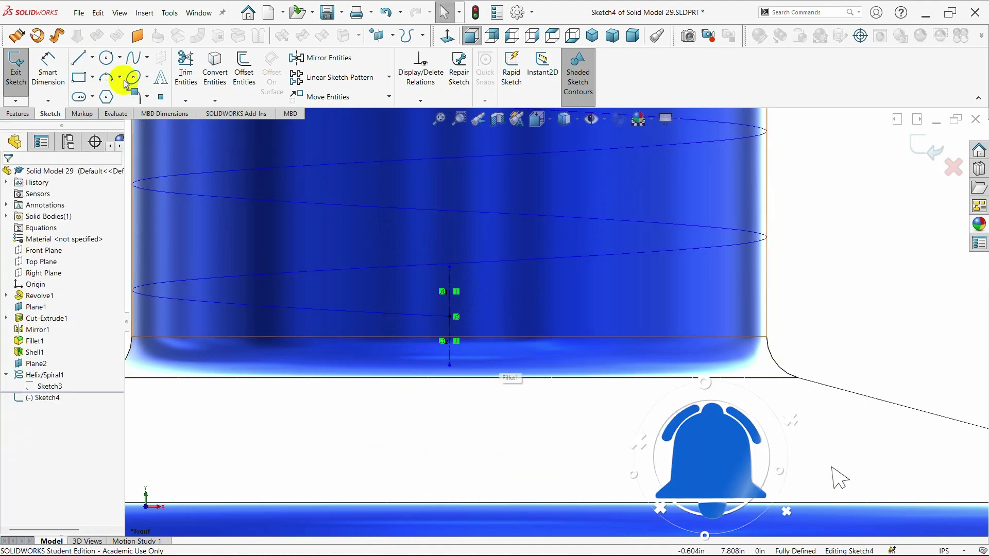
# - Draw short vertical lines along the centerline at the helix's lower end
pyautogui.click(79, 58)
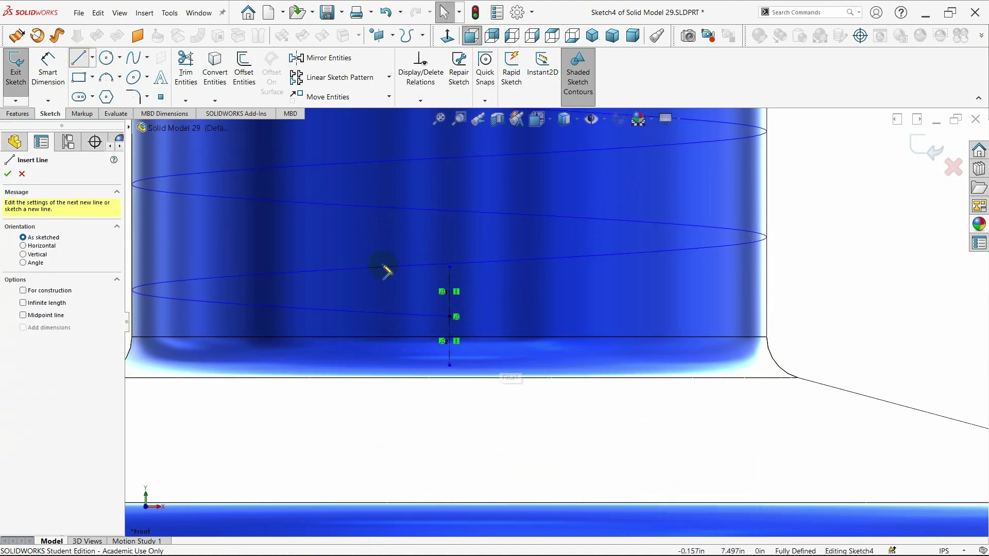
pyautogui.click(449, 316)
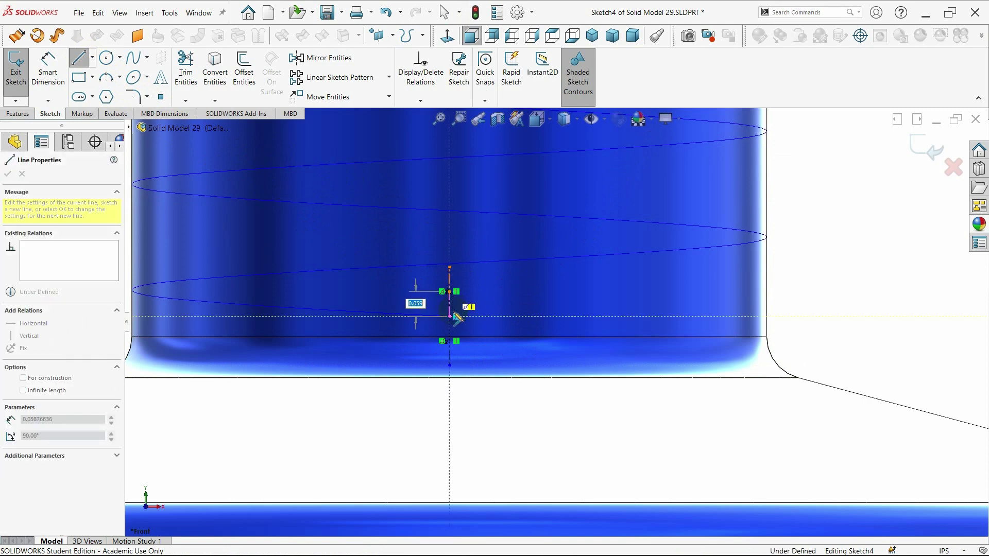
pyautogui.click(455, 316)
pyautogui.press('Escape')
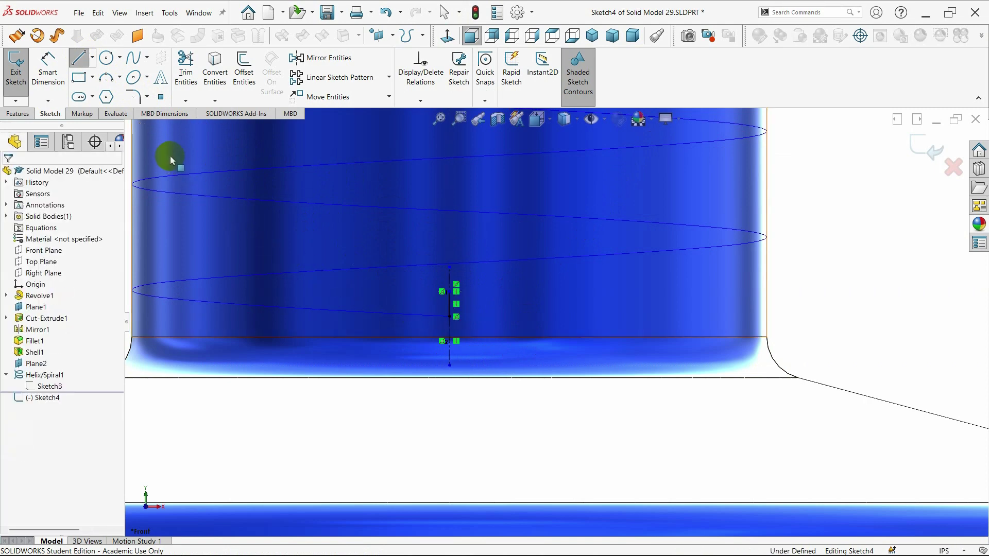
pyautogui.click(79, 57)
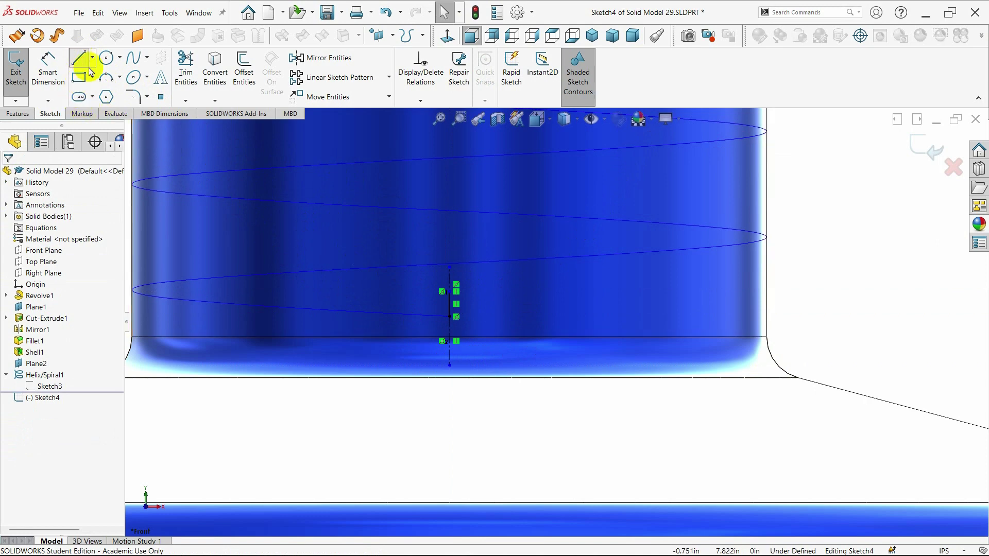
pyautogui.click(450, 316)
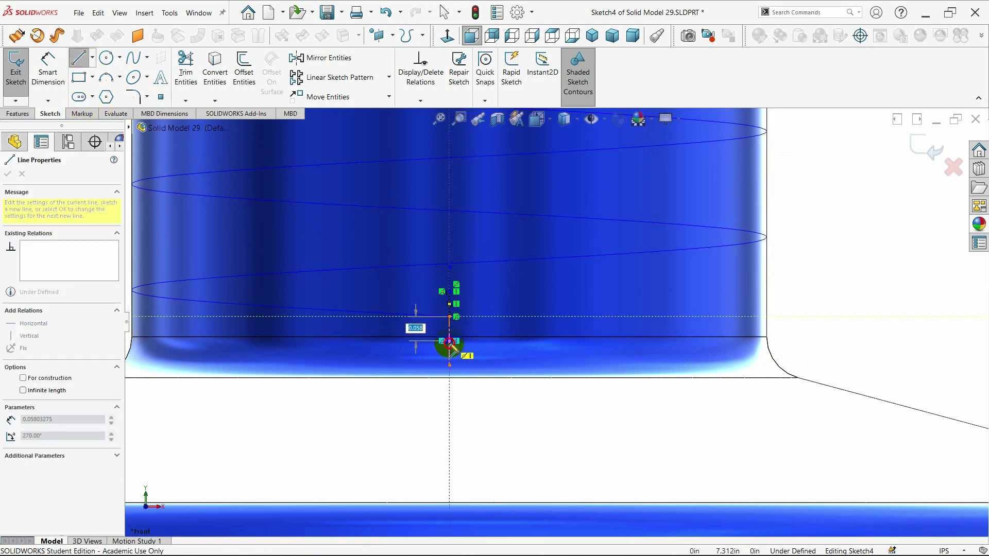
pyautogui.click(449, 340)
pyautogui.press('Escape')
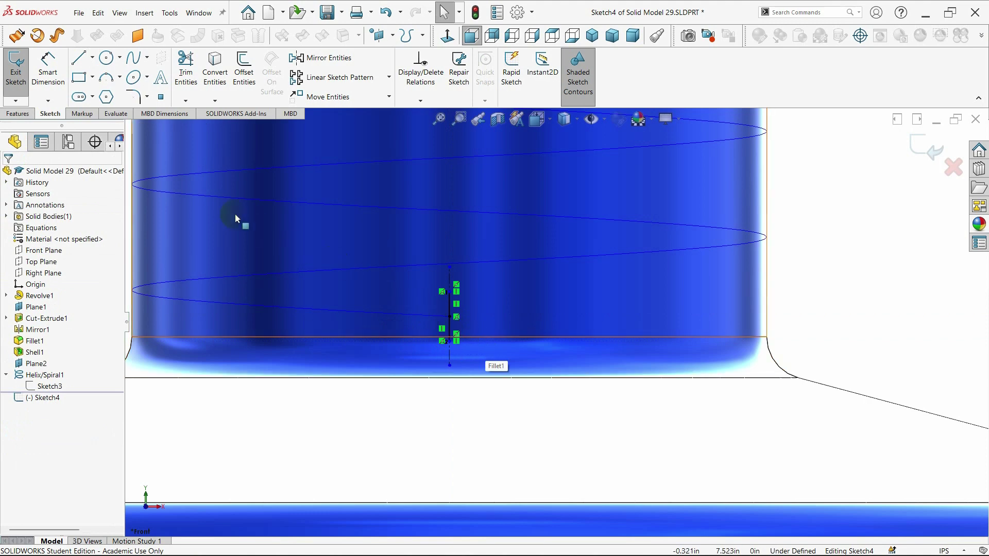
pyautogui.click(82, 59)
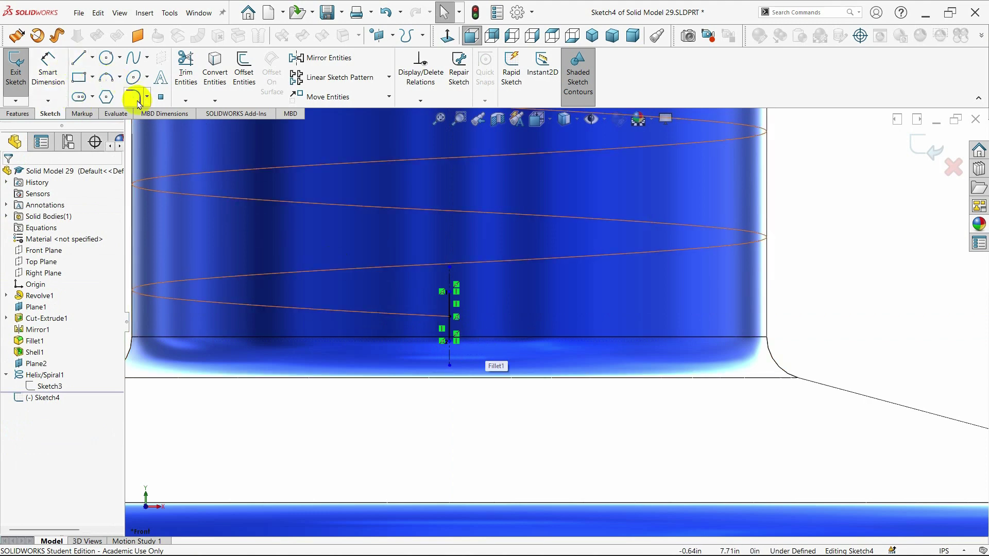
pyautogui.click(194, 122)
# - Draw the closed trapezoid thread profile beside the vertical line, plus a short horizontal line inside
pyautogui.click(83, 64)
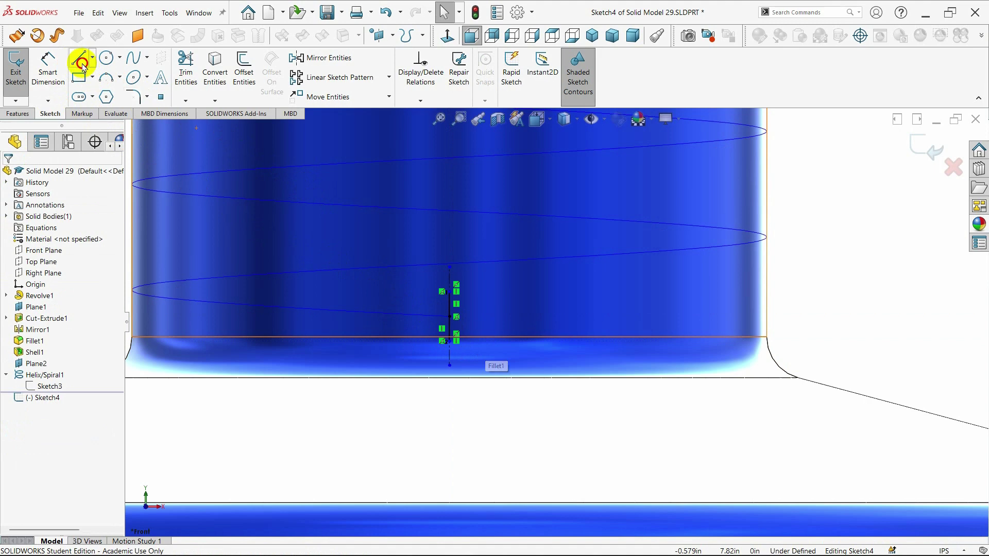
pyautogui.click(449, 292)
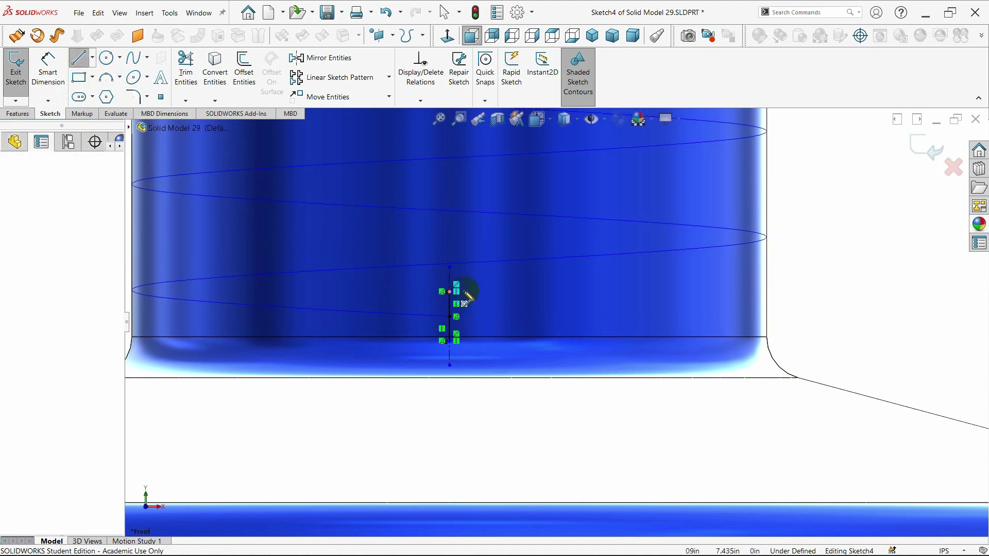
pyautogui.click(496, 307)
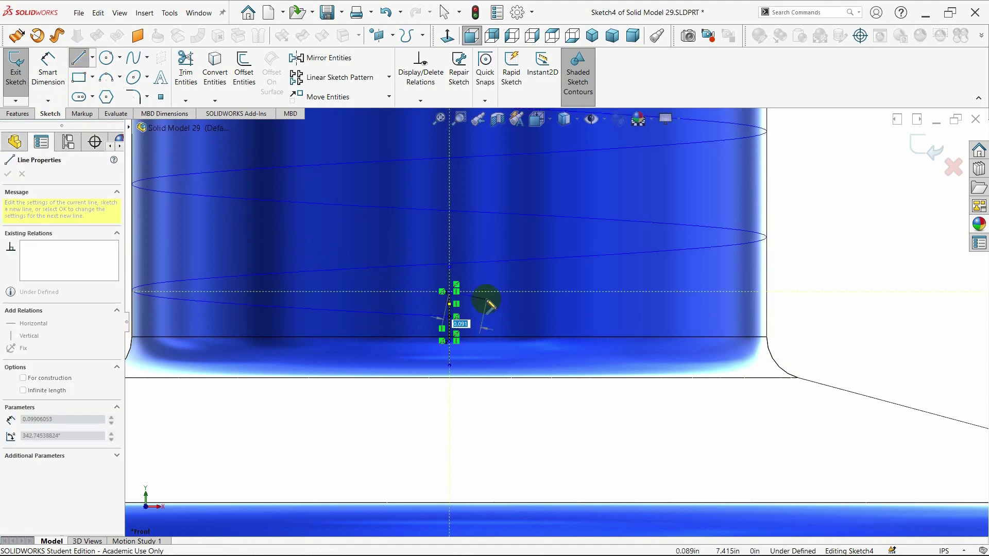
pyautogui.click(486, 300)
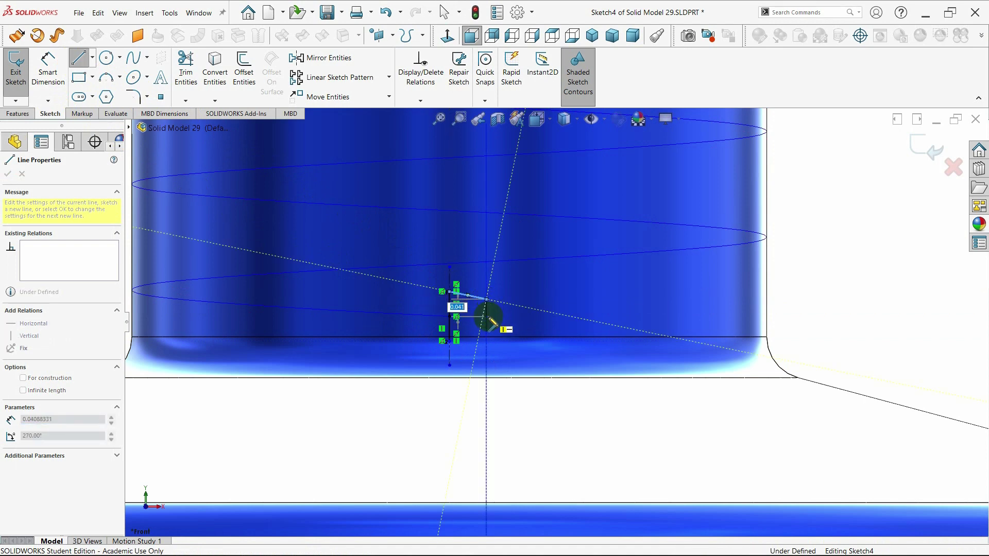
pyautogui.click(488, 319)
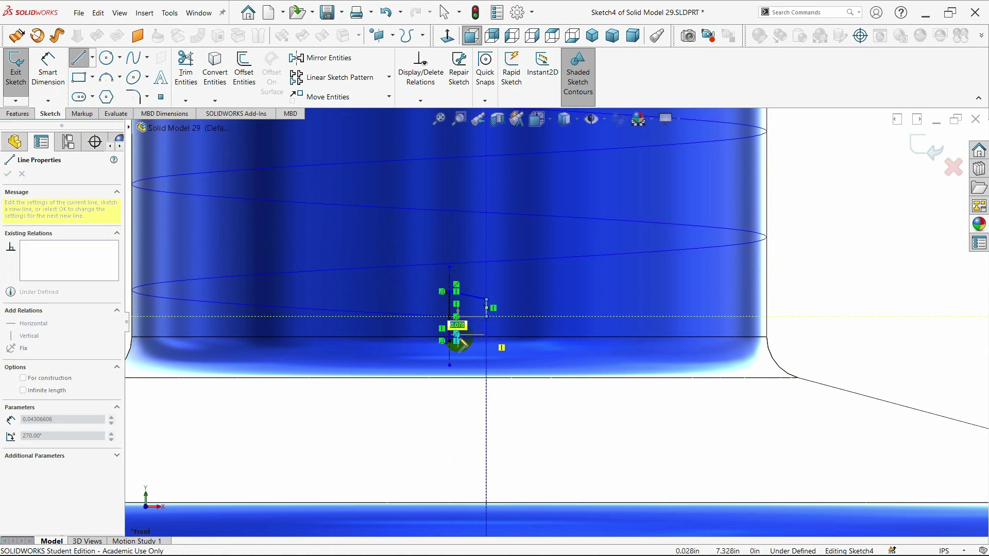
pyautogui.click(485, 330)
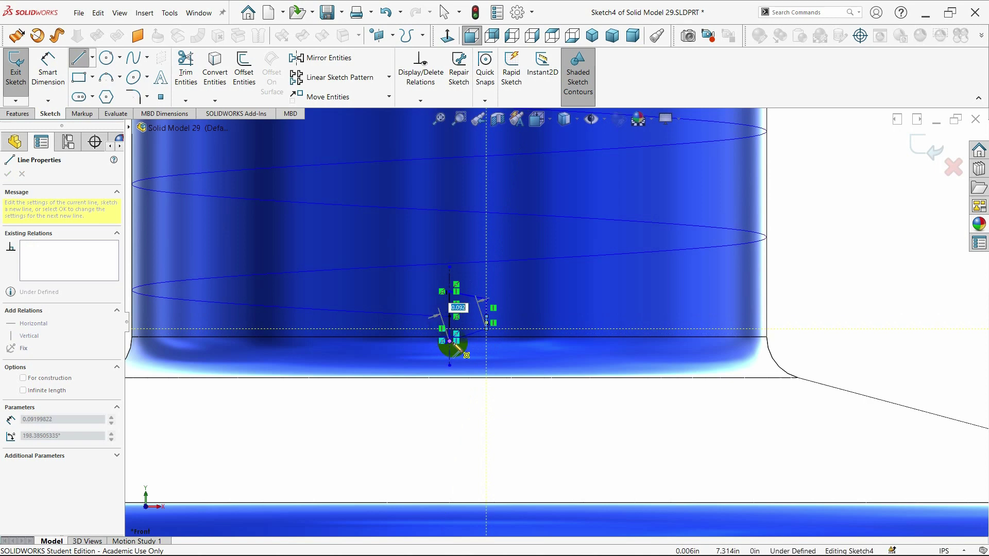
pyautogui.click(457, 350)
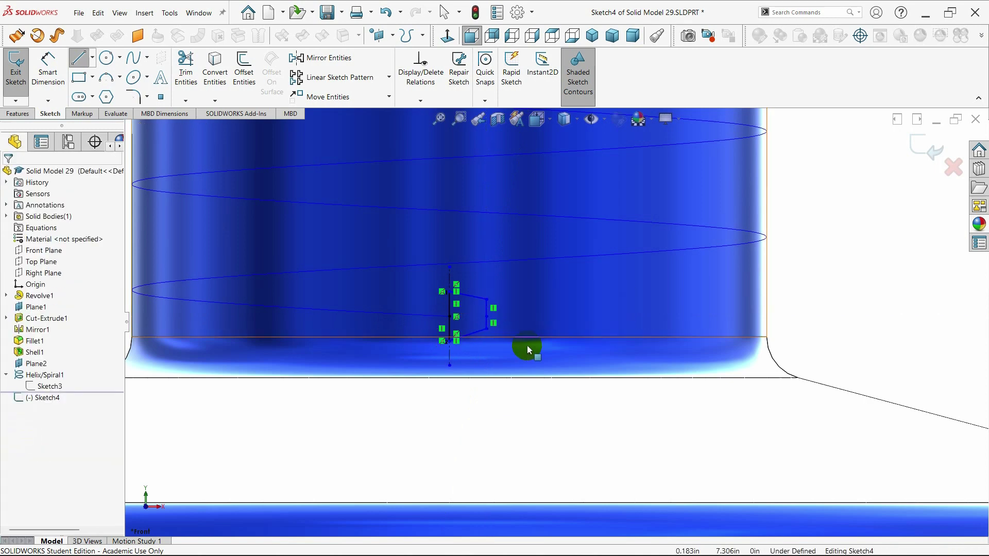
pyautogui.press('Escape')
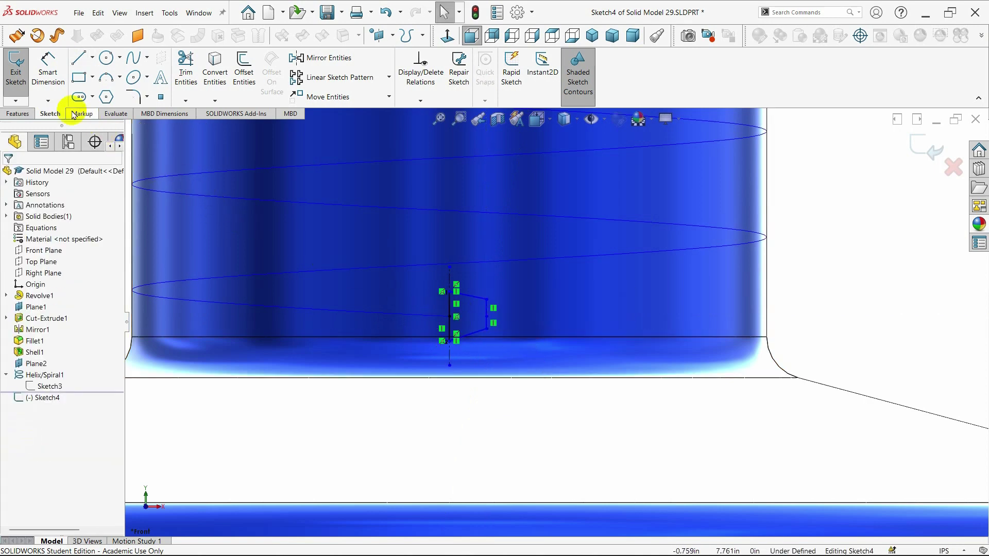
pyautogui.click(79, 57)
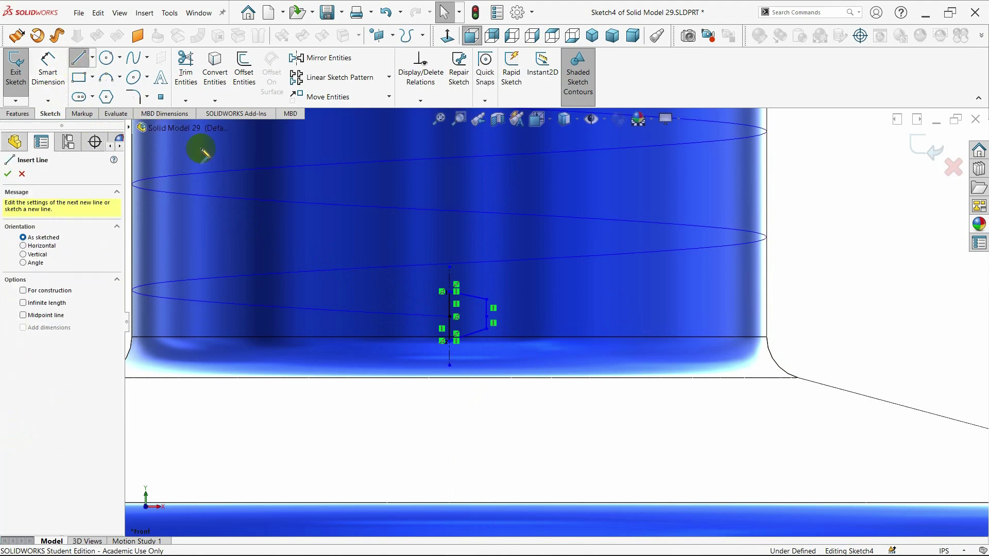
pyautogui.click(451, 317)
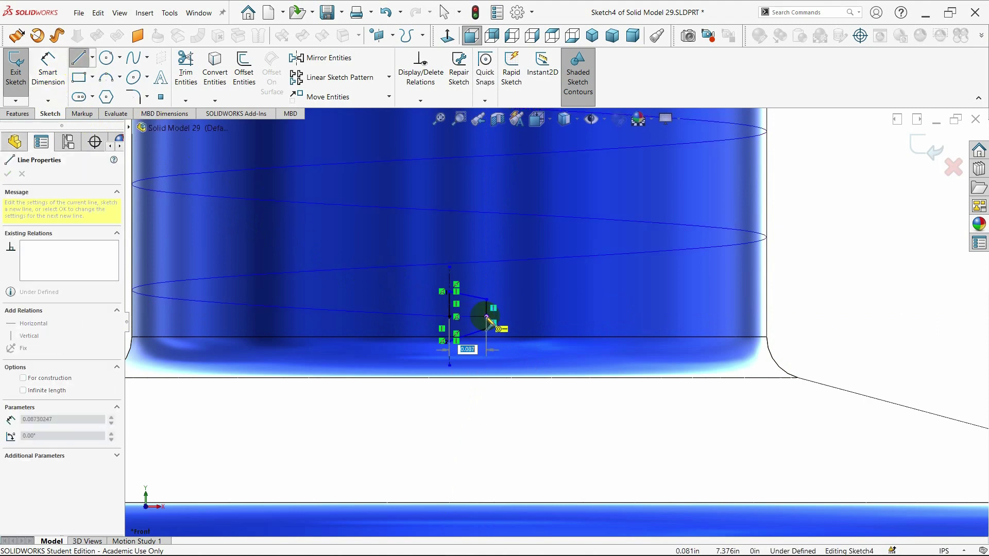
pyautogui.press('Escape')
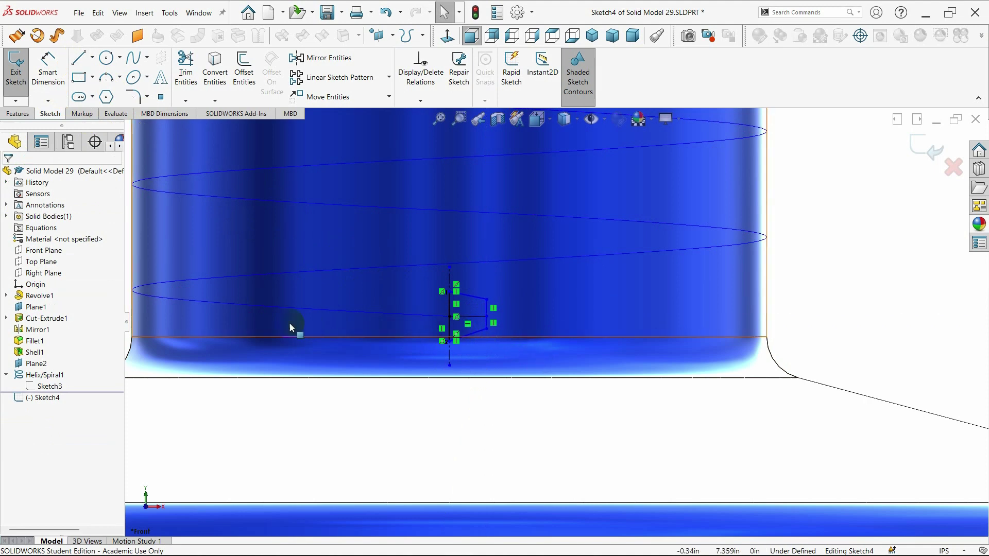
# - Add upper and lower vertical dimensions on the profile's outer edge, setting the lower to 0.0235 in
pyautogui.click(53, 81)
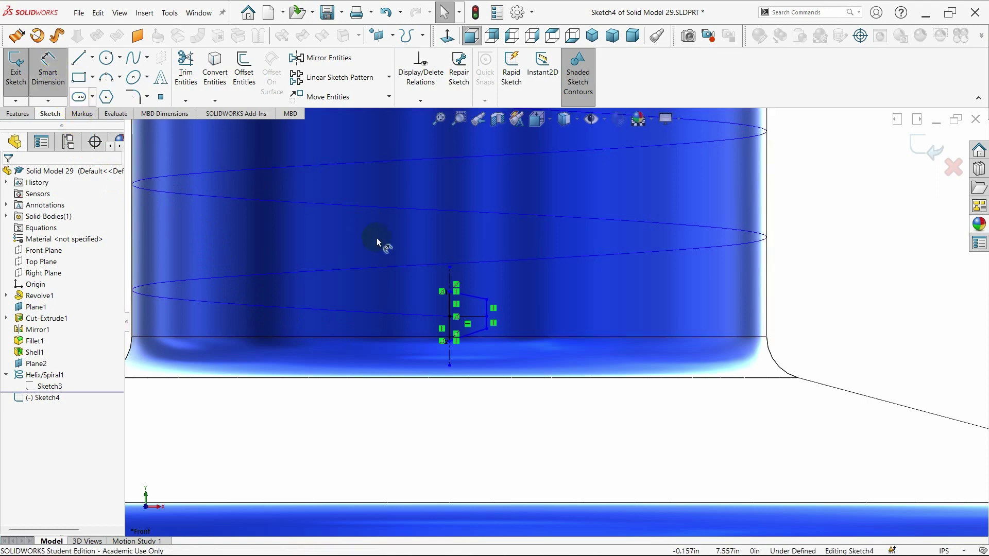
pyautogui.click(487, 300)
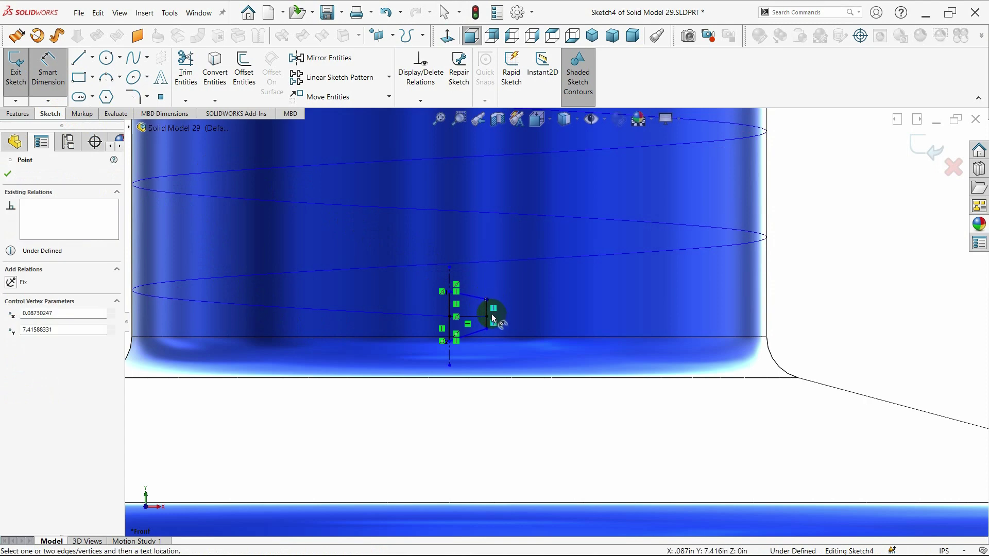
pyautogui.click(489, 317)
pyautogui.write('7.375')
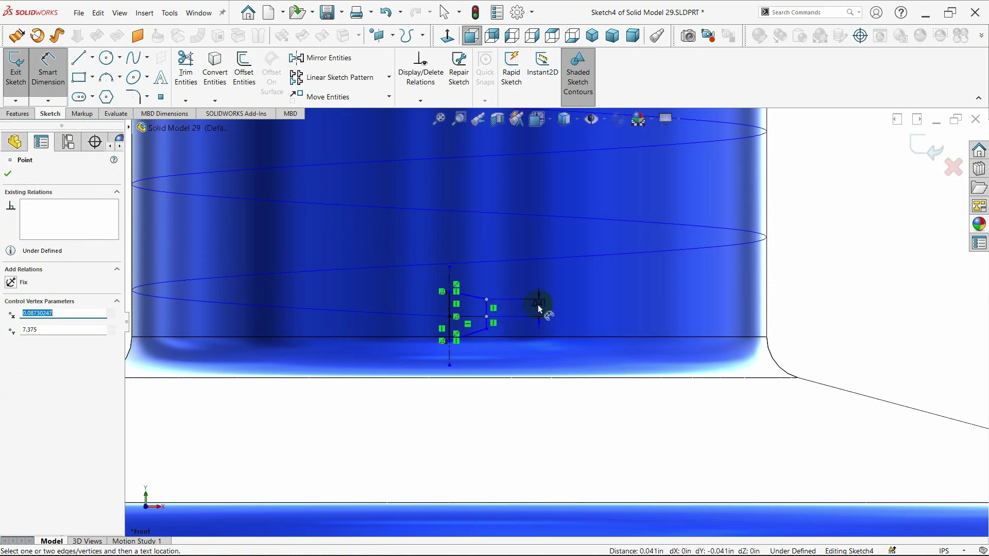
pyautogui.click(537, 310)
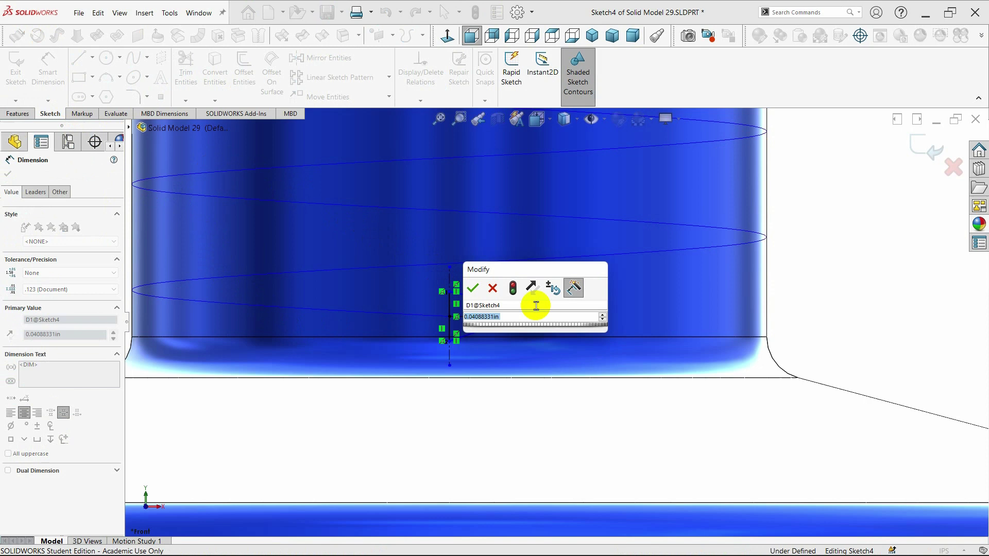
pyautogui.write('.0235')
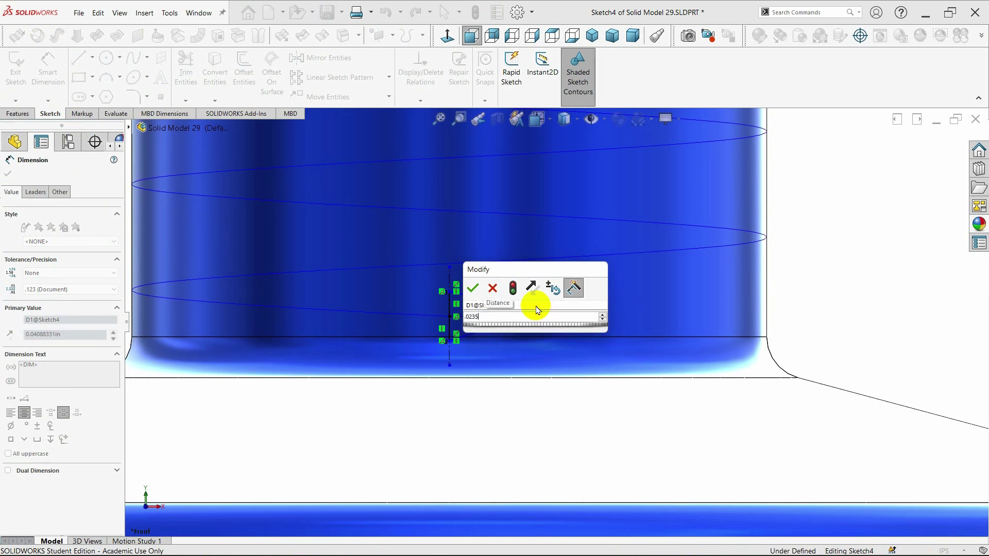
pyautogui.press('Escape')
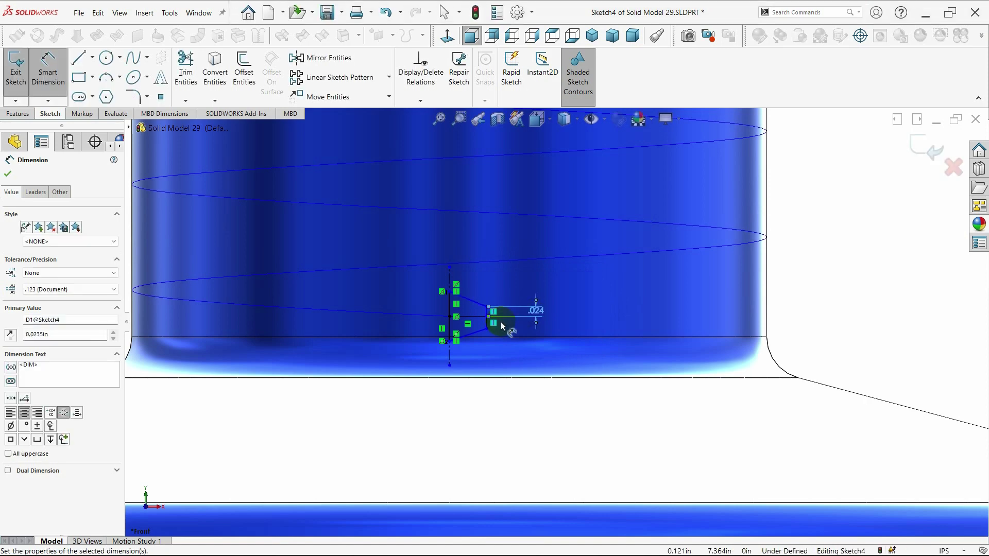
pyautogui.click(536, 324)
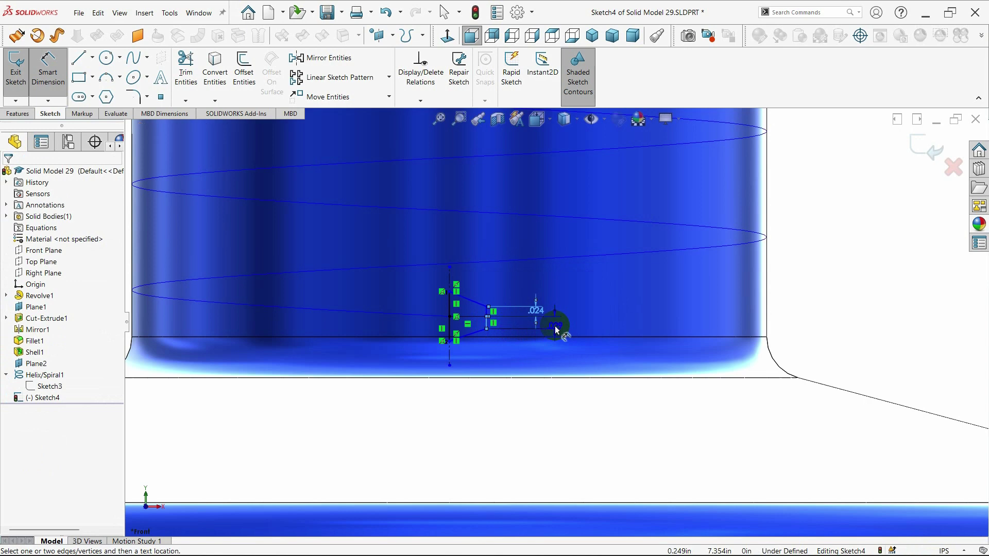
pyautogui.click(556, 329)
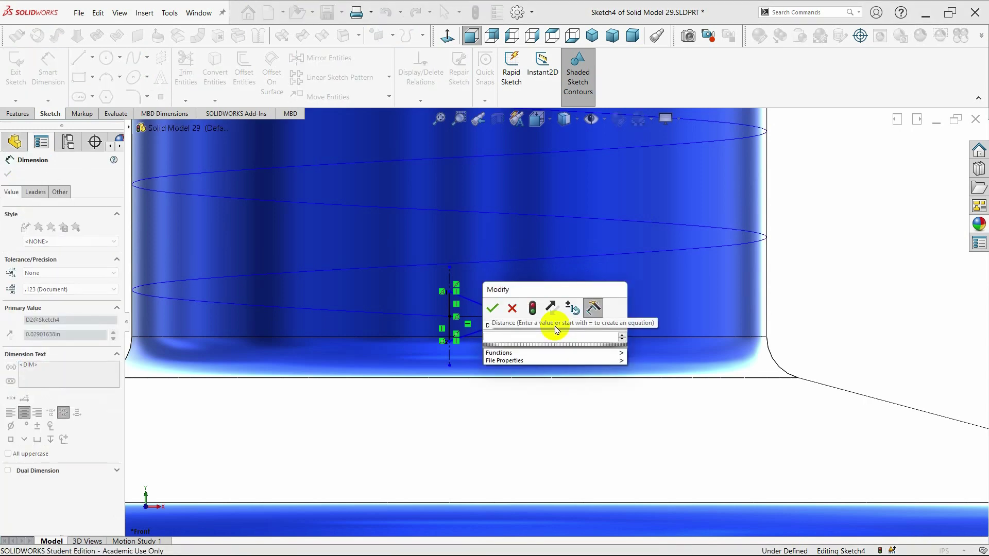
pyautogui.write('.0235')
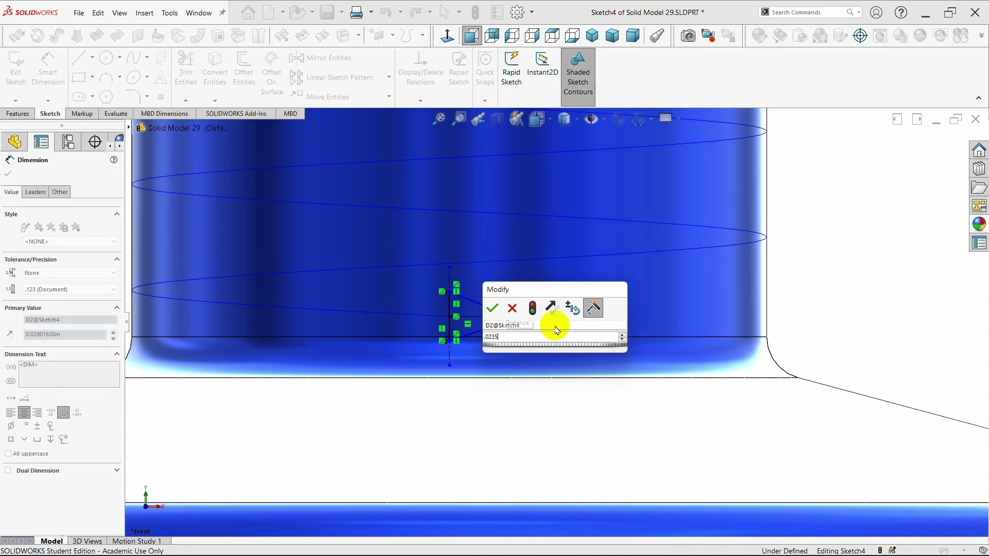
pyautogui.press('Return')
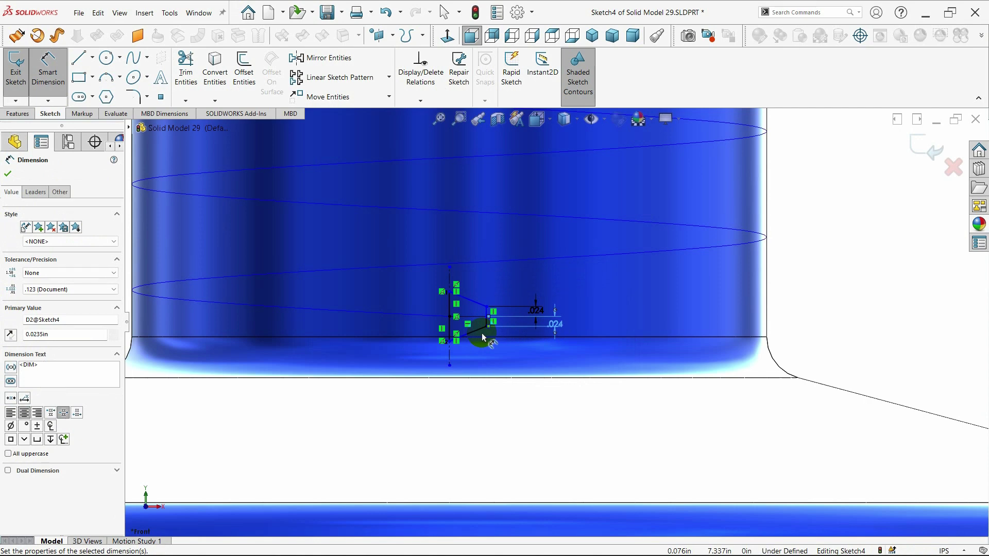
# - Set the profile's upper and lower inner vertical distances to .047 each
pyautogui.click(449, 316)
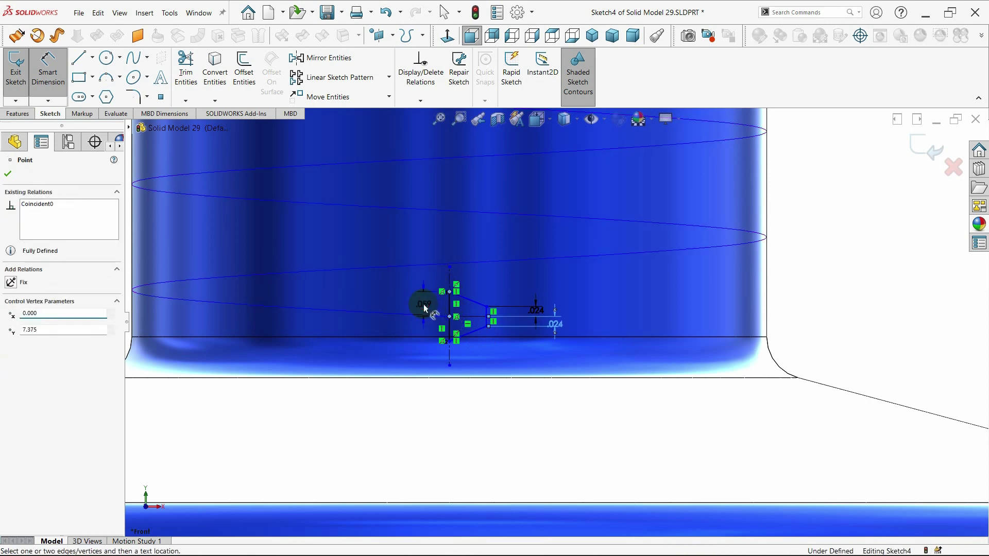
pyautogui.press('Escape')
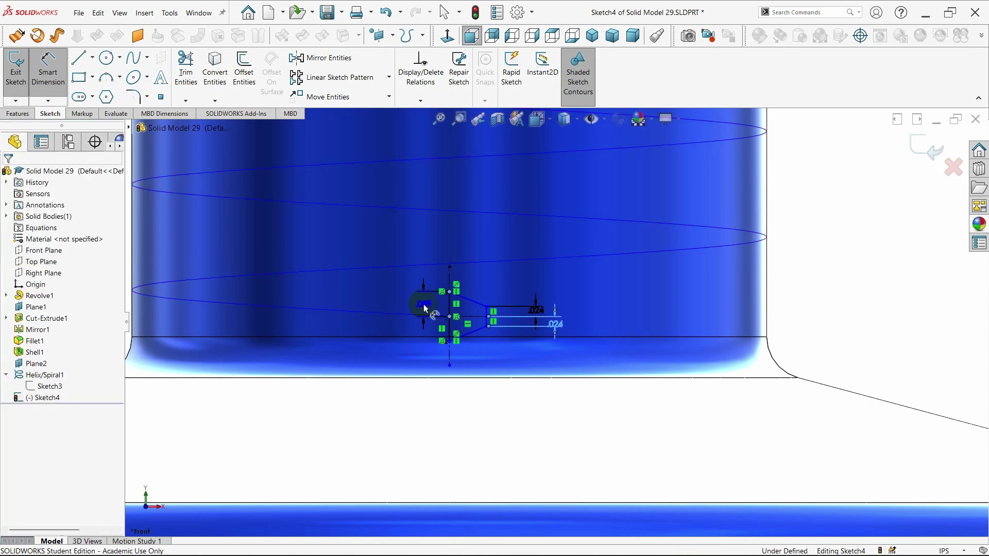
pyautogui.doubleClick(424, 308)
pyautogui.press('BackSpace')
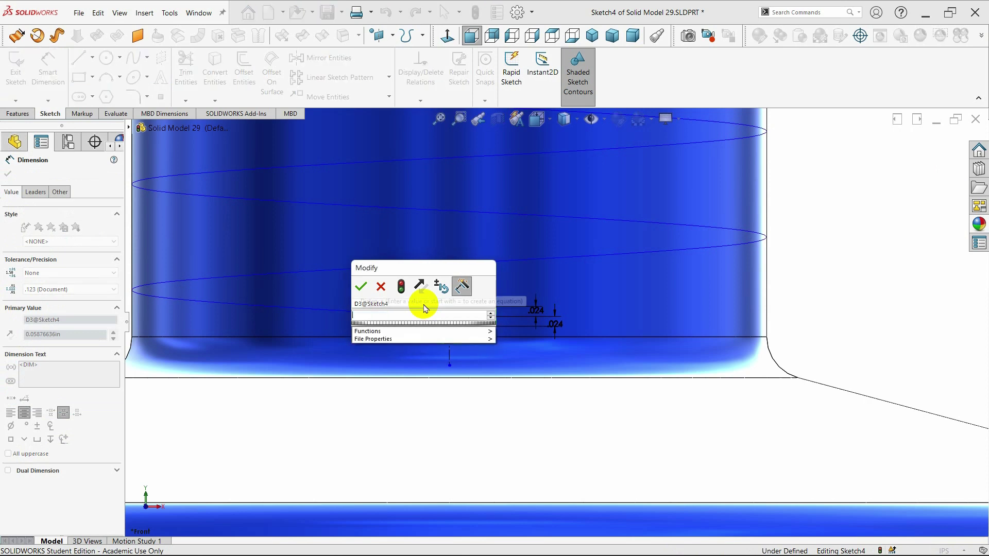
pyautogui.write('.047')
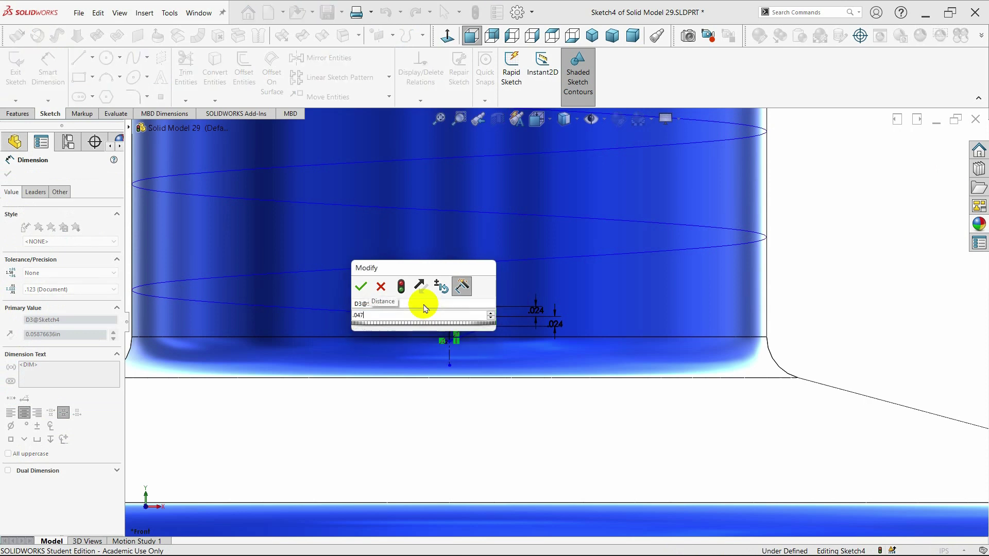
pyautogui.press('Return')
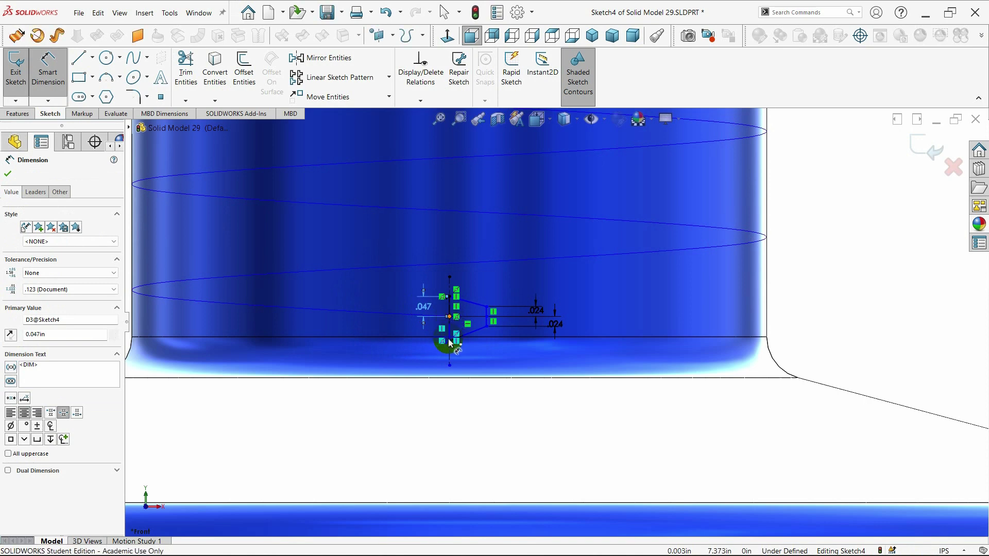
pyautogui.click(452, 342)
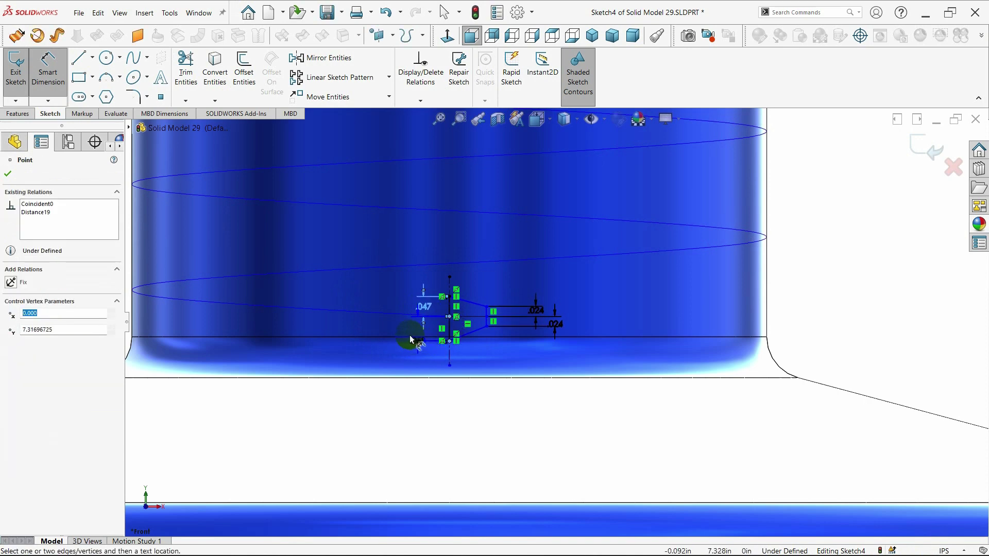
pyautogui.press('Escape')
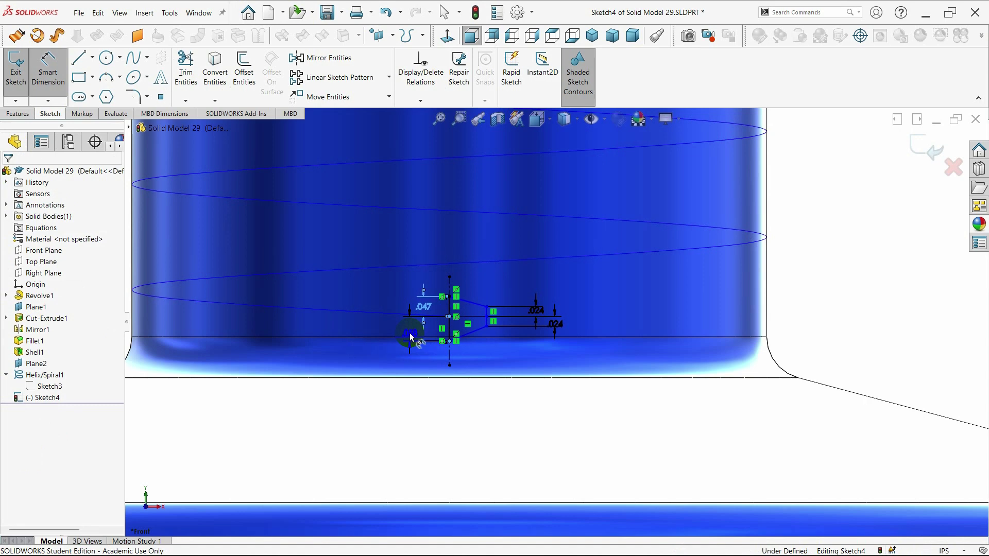
pyautogui.doubleClick(410, 337)
pyautogui.write('.')
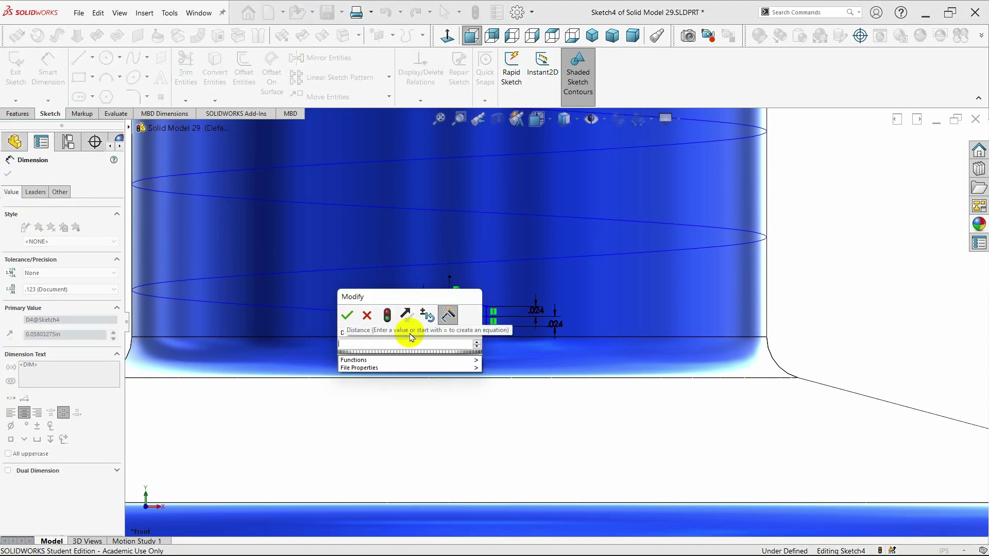
pyautogui.write('047')
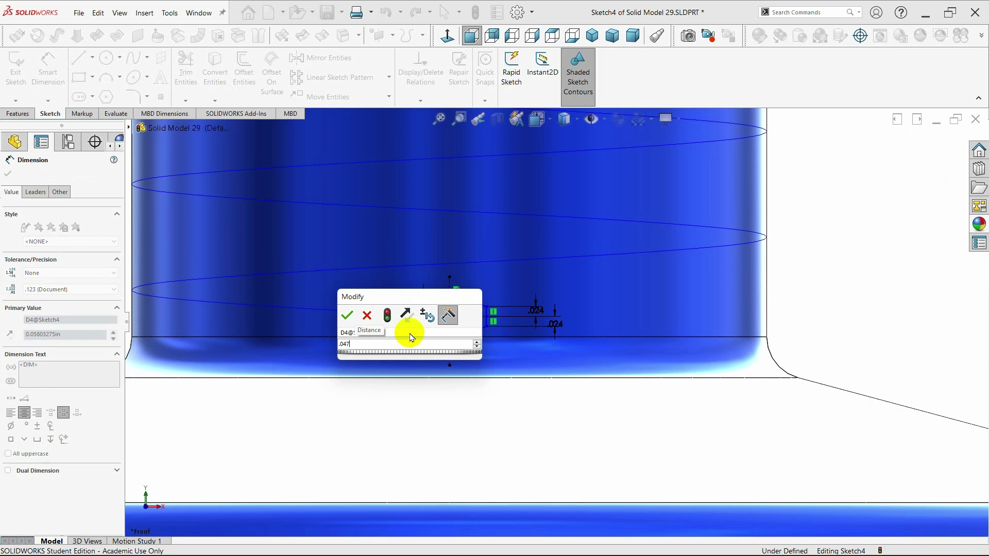
pyautogui.press('Return')
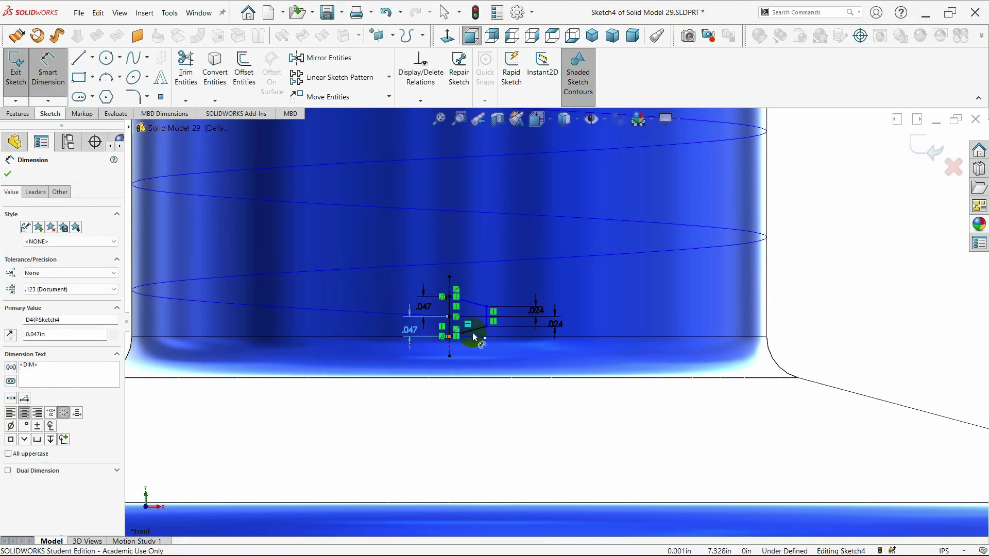
# - Dimension the profile's base width and set it to .094
pyautogui.click(474, 336)
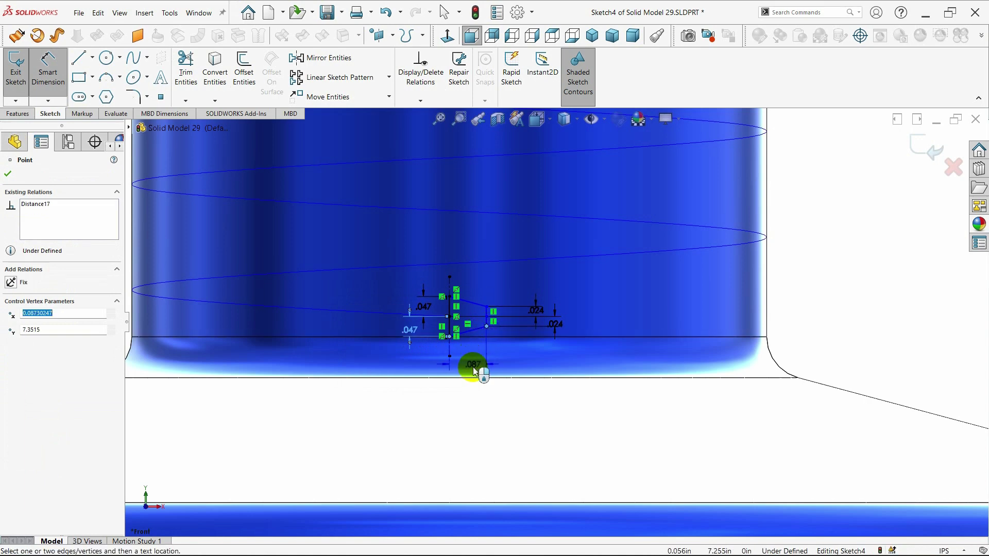
pyautogui.click(469, 372)
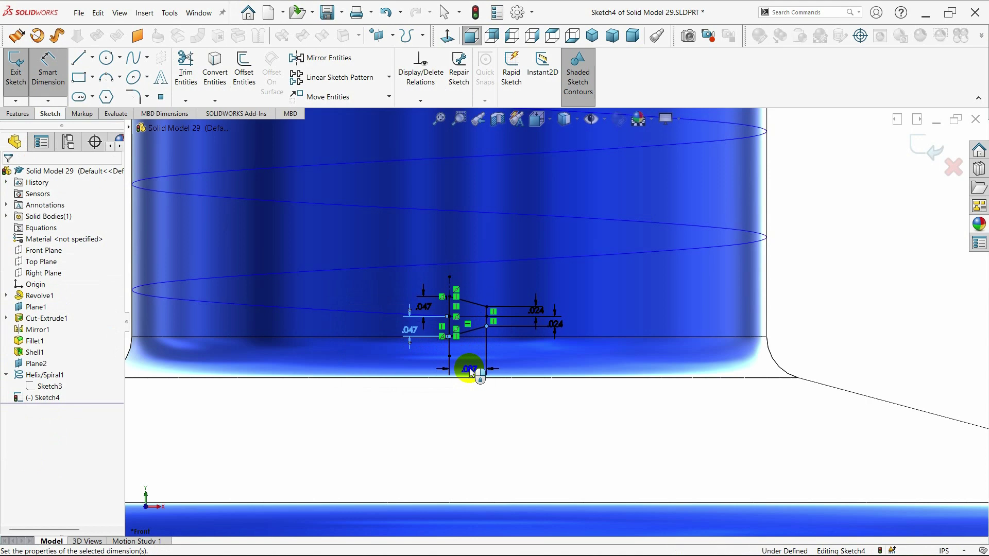
pyautogui.click(469, 369)
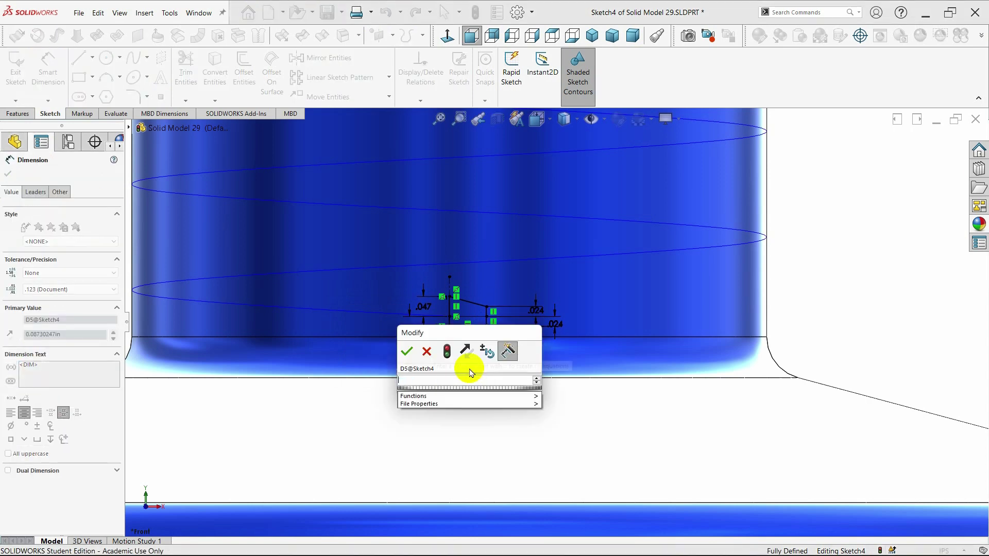
pyautogui.write('.094')
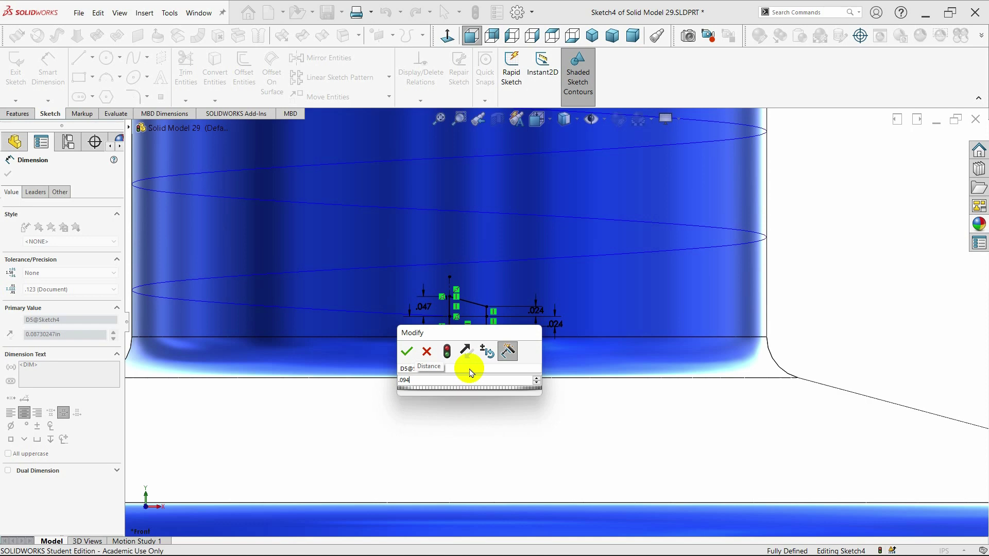
pyautogui.press('Return')
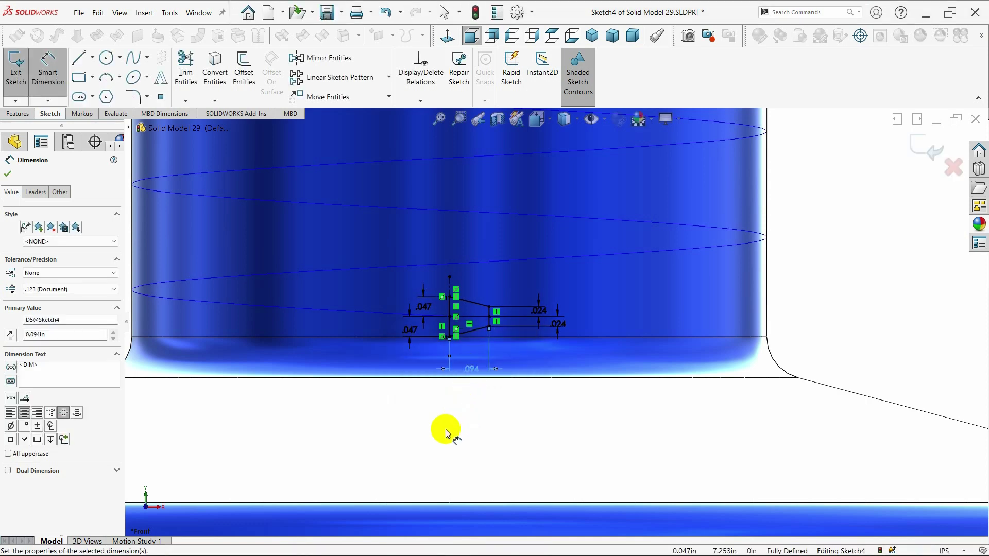
# - Undo the unwanted .656 dimension and delete the left vertex's Coincident relation
pyautogui.click(8, 173)
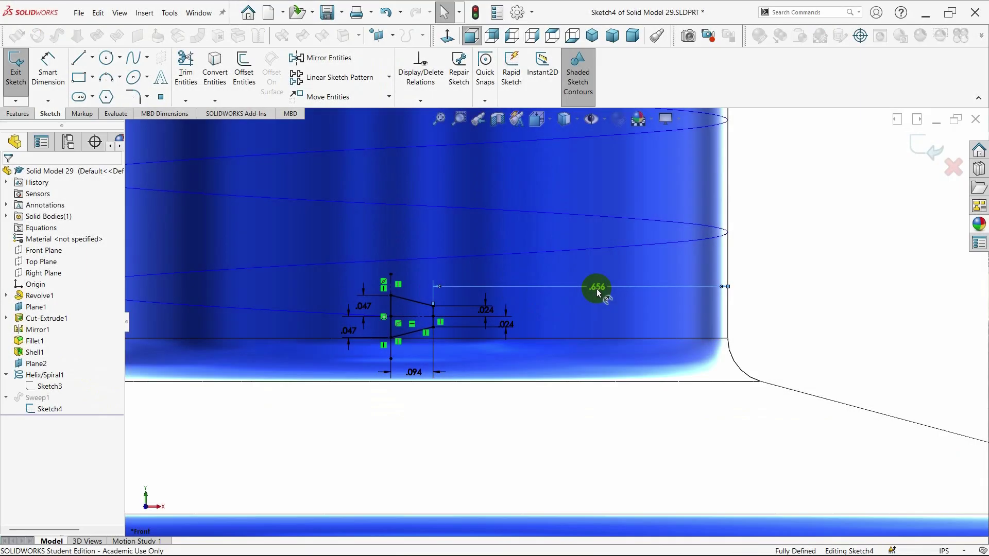
pyautogui.hotkey('ctrl', 'z')
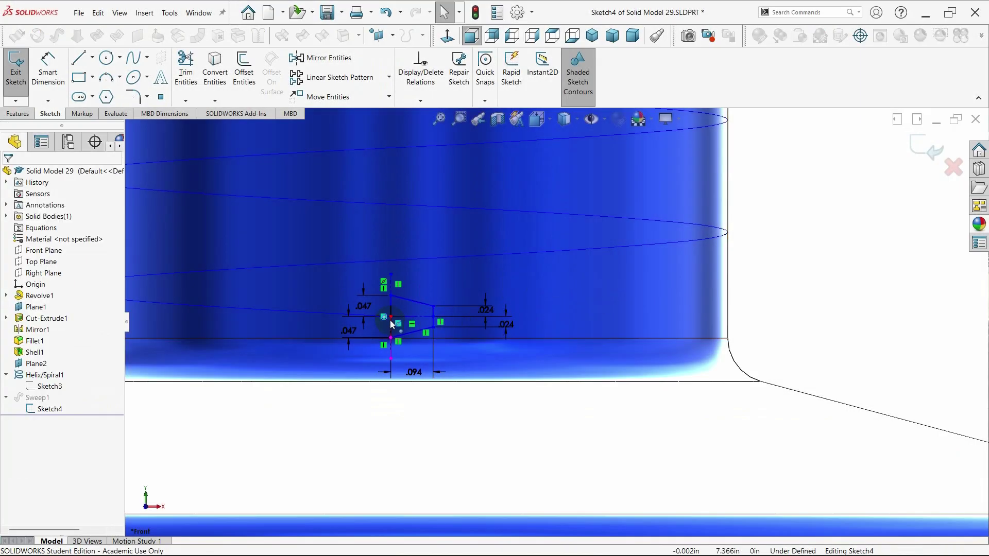
pyautogui.click(391, 316)
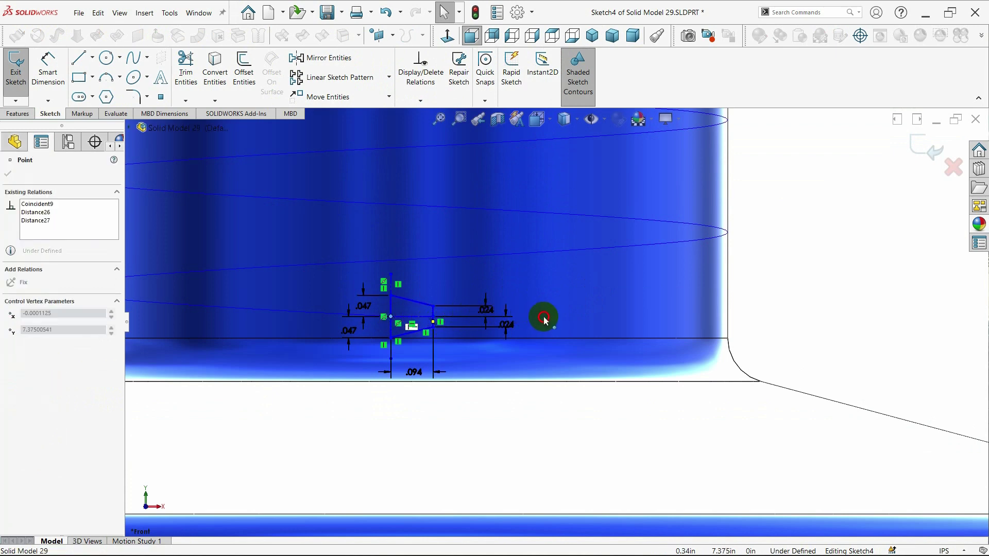
pyautogui.click(391, 318)
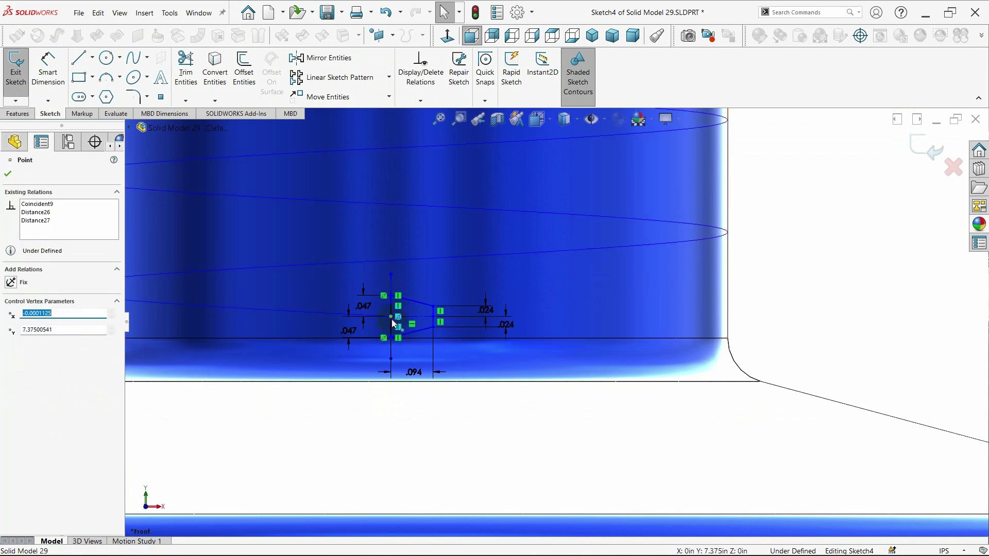
pyautogui.click(393, 319)
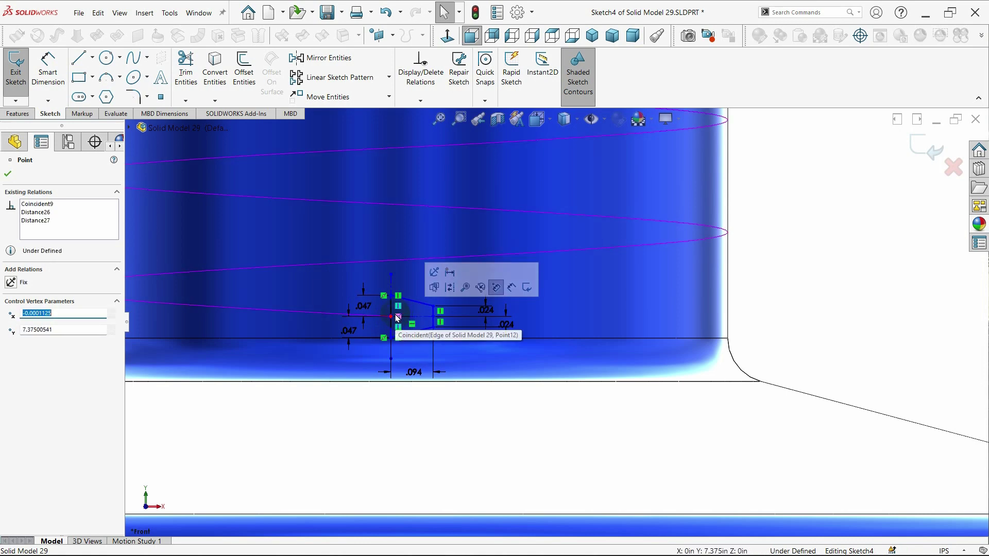
pyautogui.rightClick(397, 318)
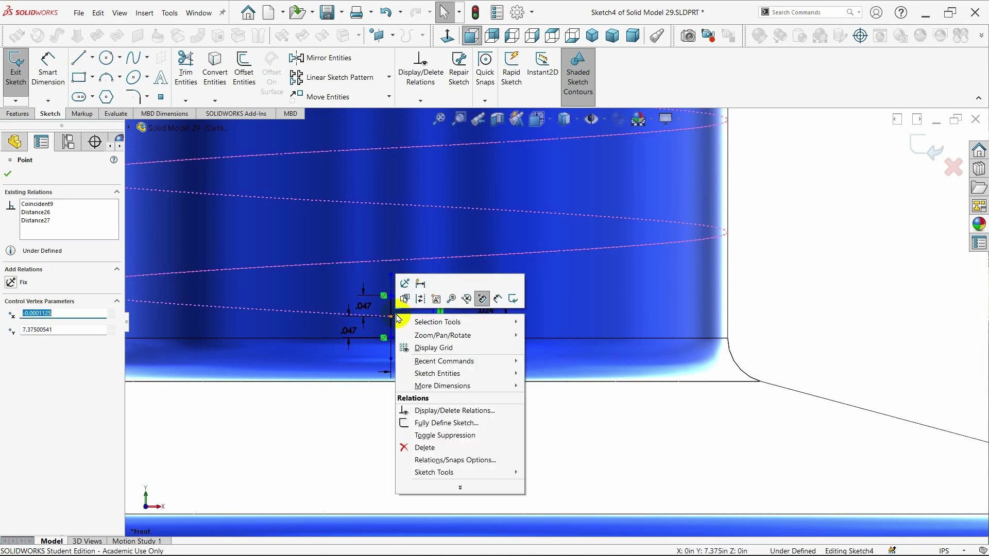
pyautogui.click(421, 448)
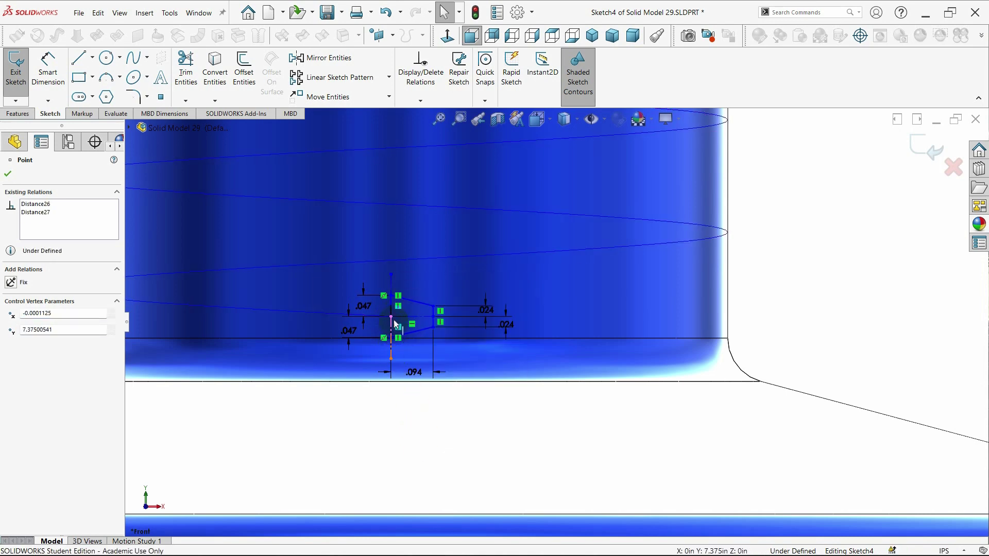
# - Move the thread profile to the neck and make its vertex coincident with the silhouette edge
pyautogui.moveTo(392, 318); pyautogui.dragTo(734, 311)
pyautogui.click(817, 343)
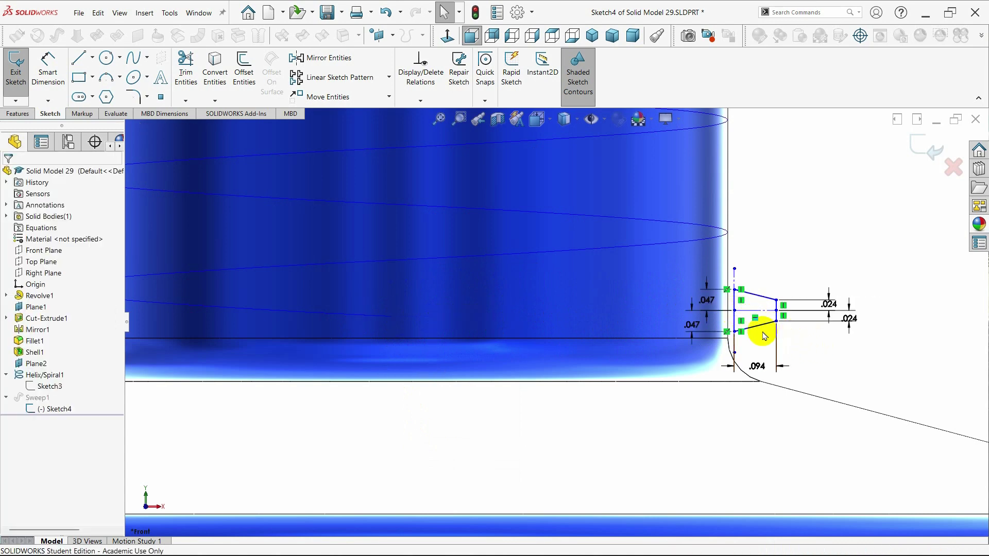
pyautogui.moveTo(735, 311); pyautogui.dragTo(730, 310)
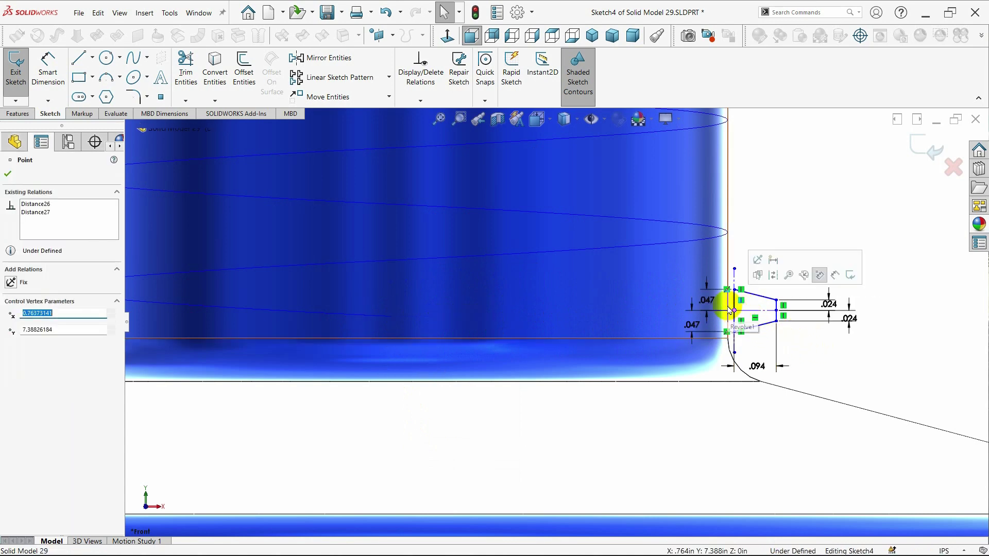
pyautogui.keyDown('ctrl'); pyautogui.click(283, 336); pyautogui.keyUp('ctrl')
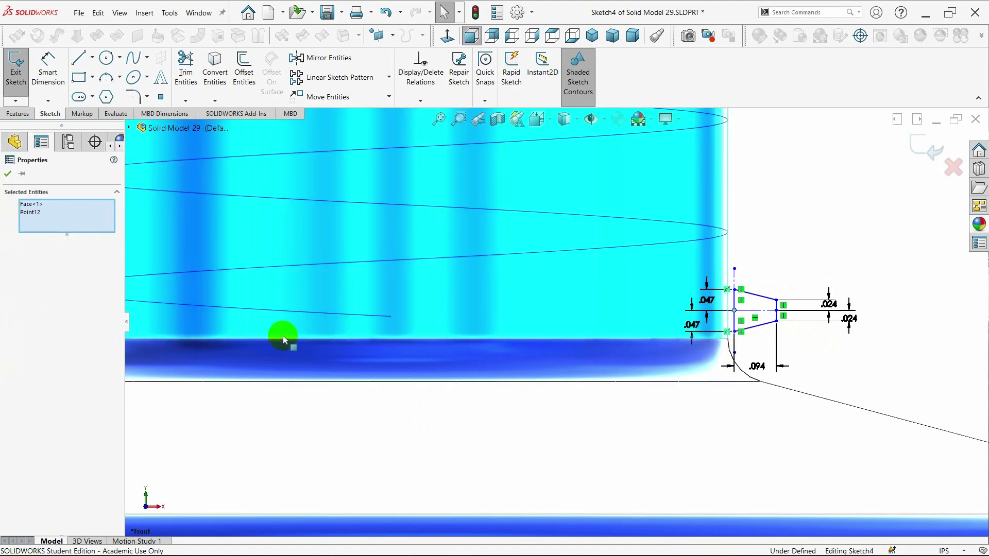
pyautogui.click(844, 234)
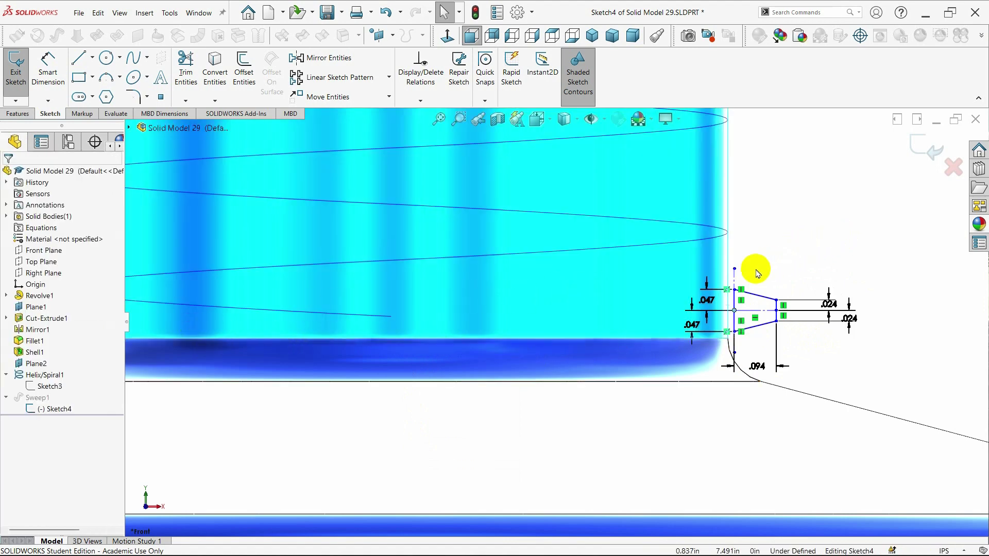
pyautogui.click(727, 255)
pyautogui.click(761, 250)
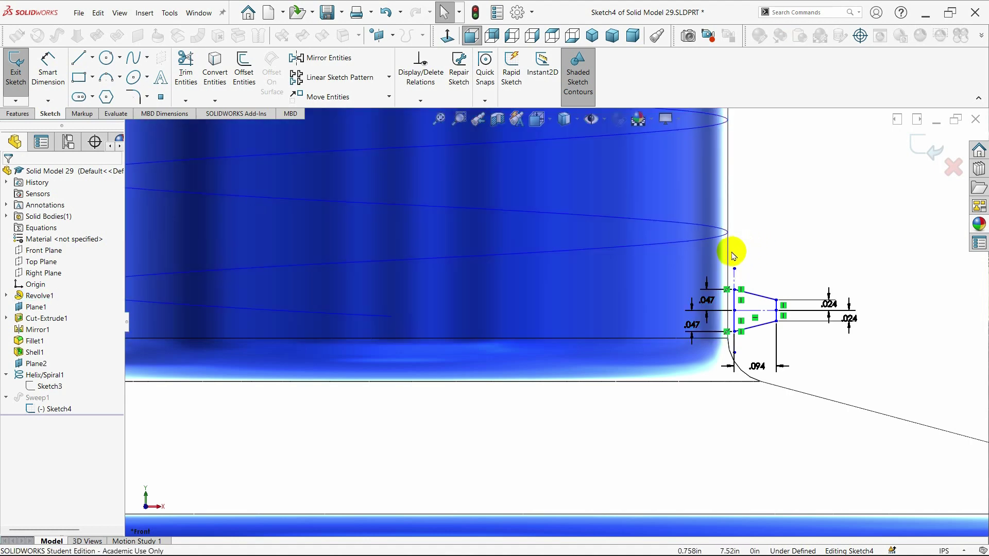
pyautogui.click(728, 255)
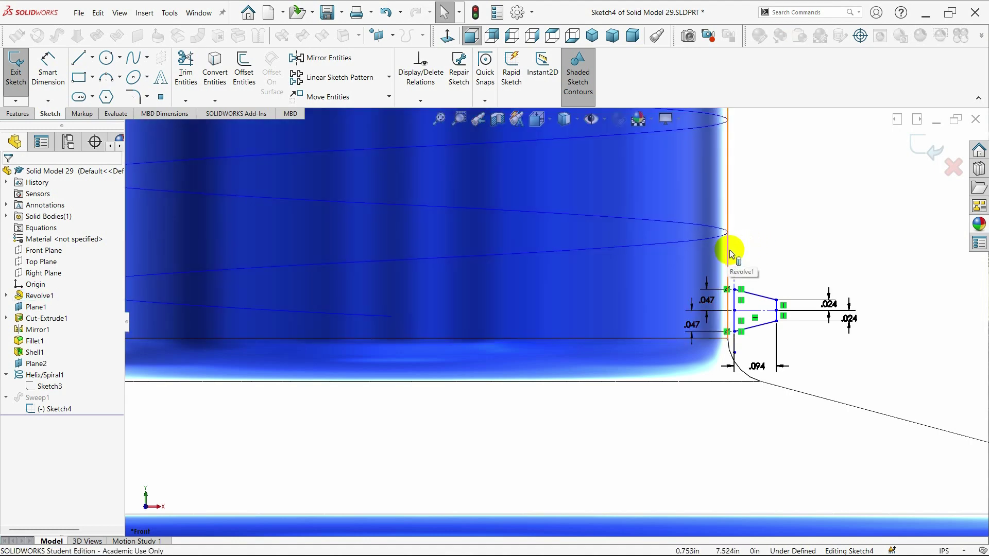
pyautogui.keyDown('ctrl'); pyautogui.click(732, 312); pyautogui.keyUp('ctrl')
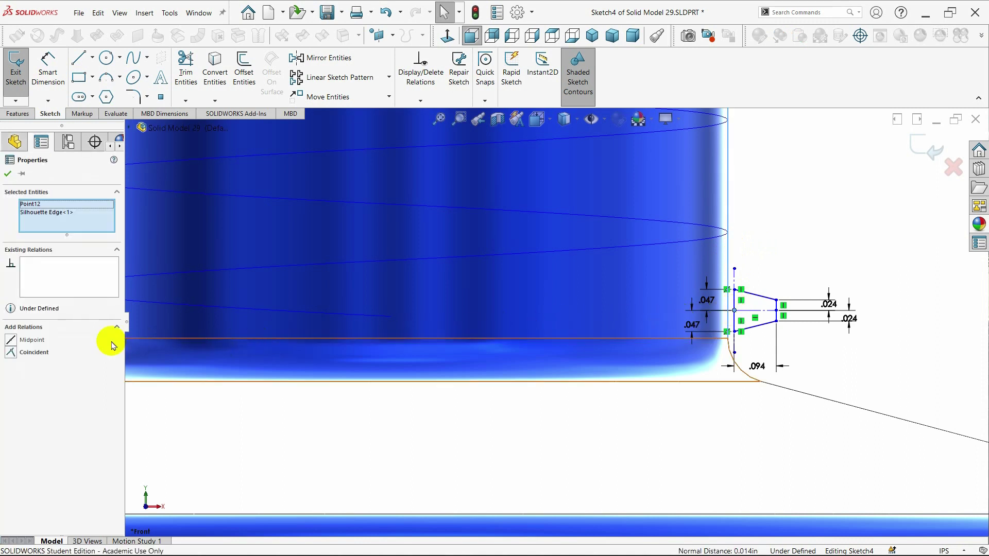
pyautogui.click(11, 353)
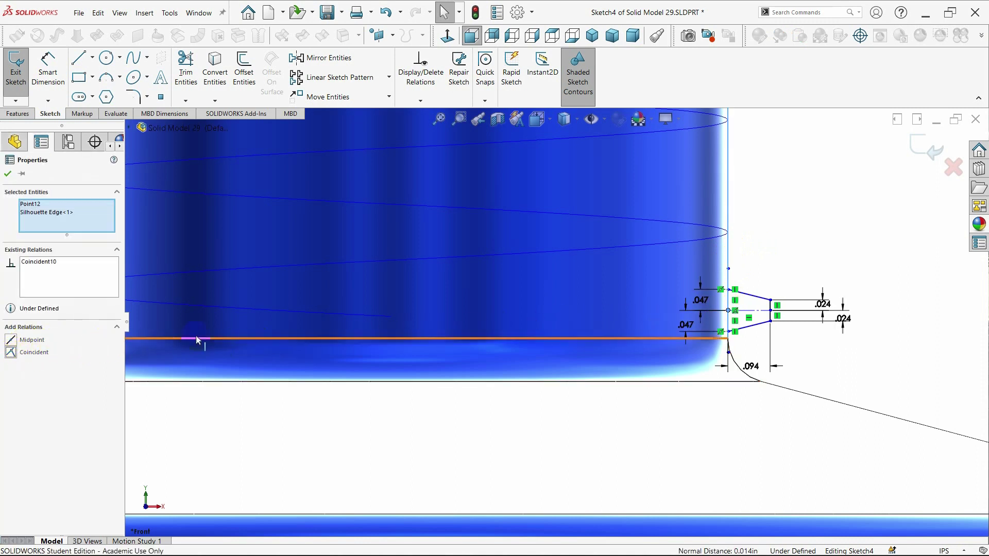
pyautogui.click(8, 174)
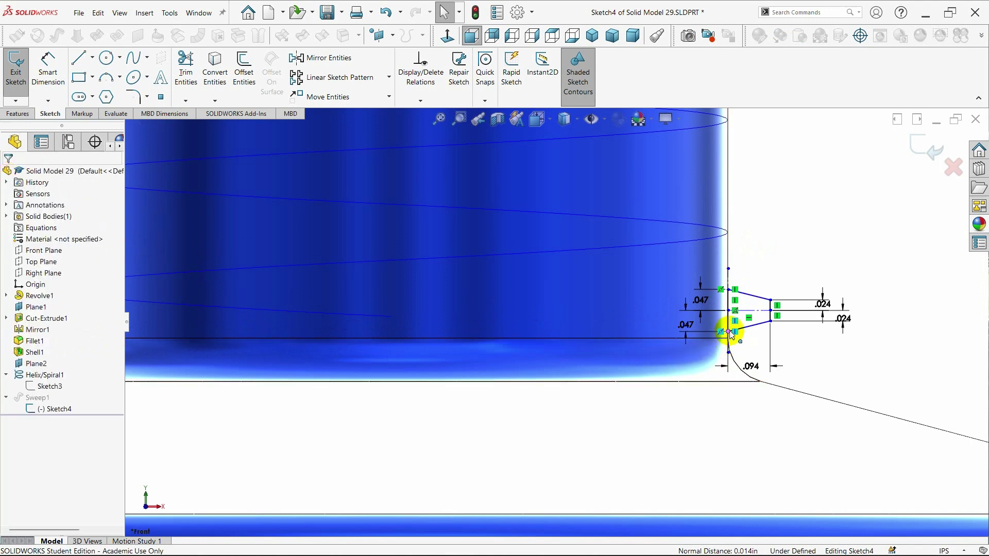
# - Make the profile's lower point coincident with the neck edge
pyautogui.click(729, 332)
pyautogui.press('Escape')
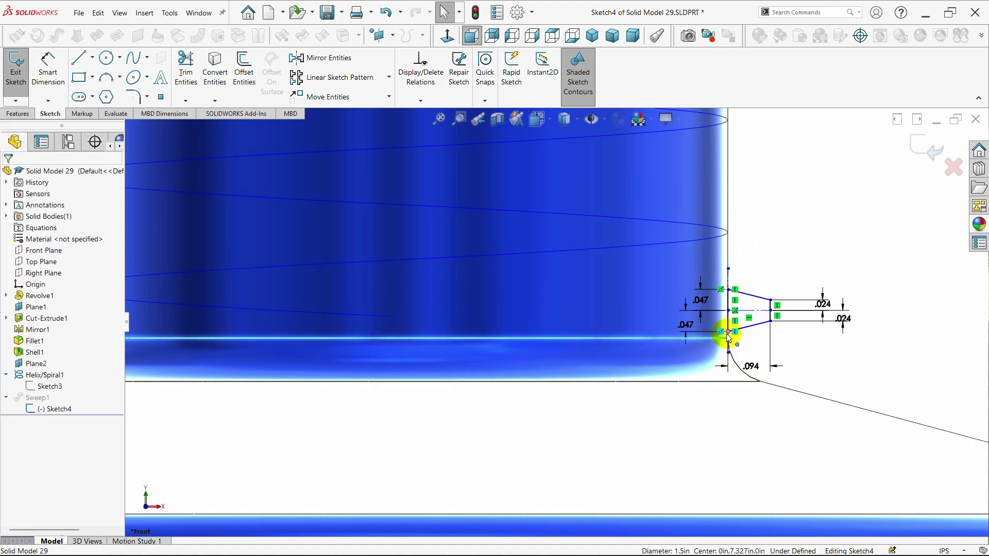
pyautogui.click(728, 333)
pyautogui.keyDown('ctrl'); pyautogui.click(588, 355); pyautogui.keyUp('ctrl')
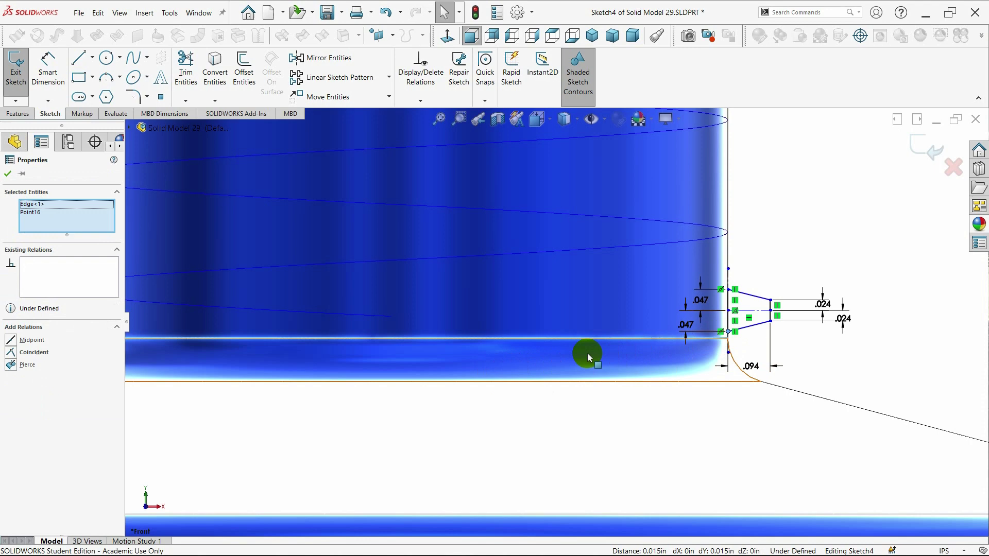
pyautogui.click(10, 354)
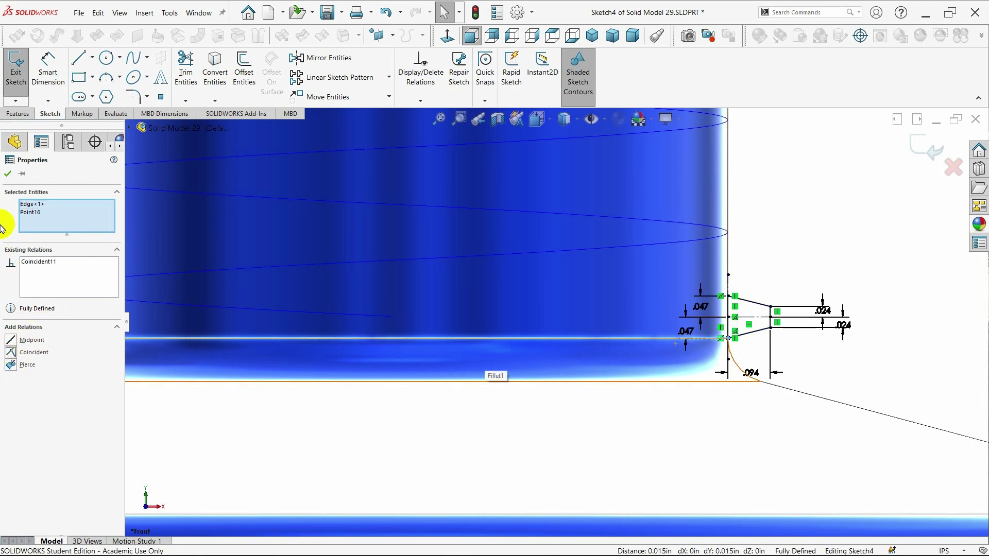
pyautogui.click(7, 175)
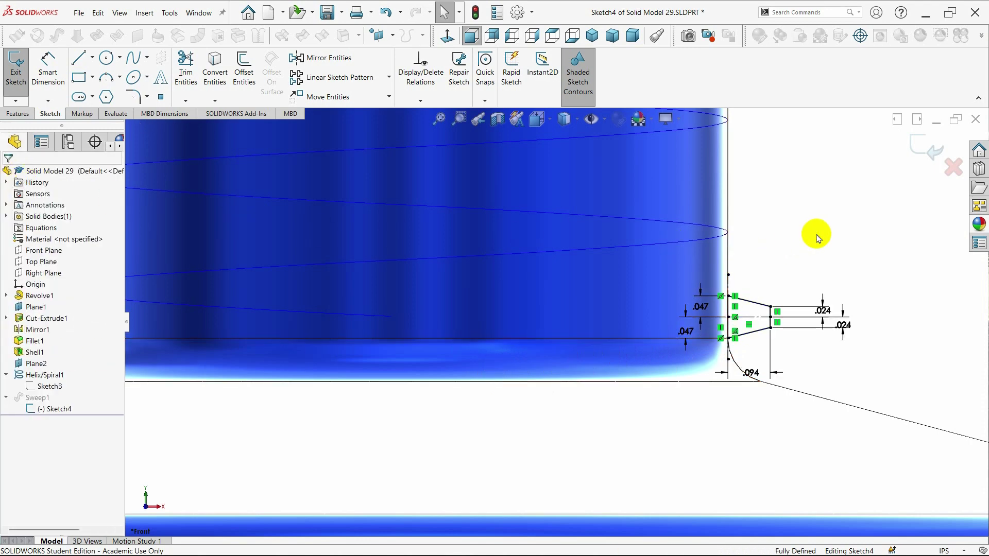
# - Exit the profile sketch in isometric view so Sweep1 rebuilds the thread, then zoom to the neck
pyautogui.click(16, 114)
pyautogui.click(596, 39)
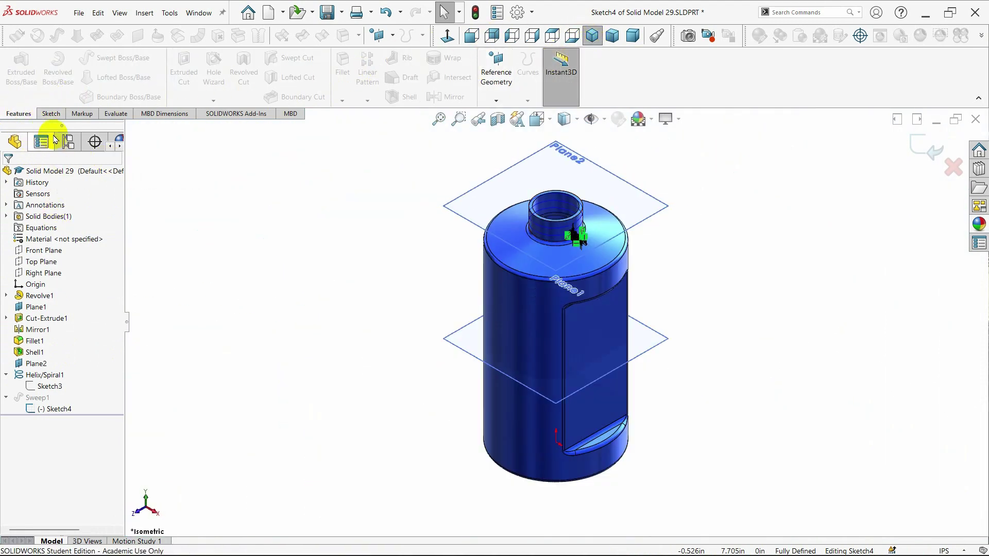
pyautogui.click(53, 113)
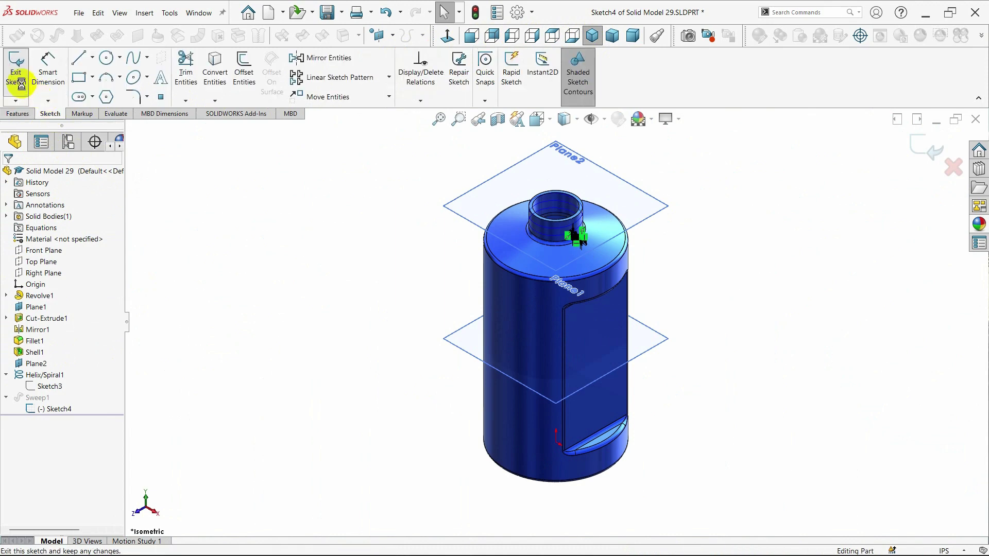
pyautogui.click(18, 114)
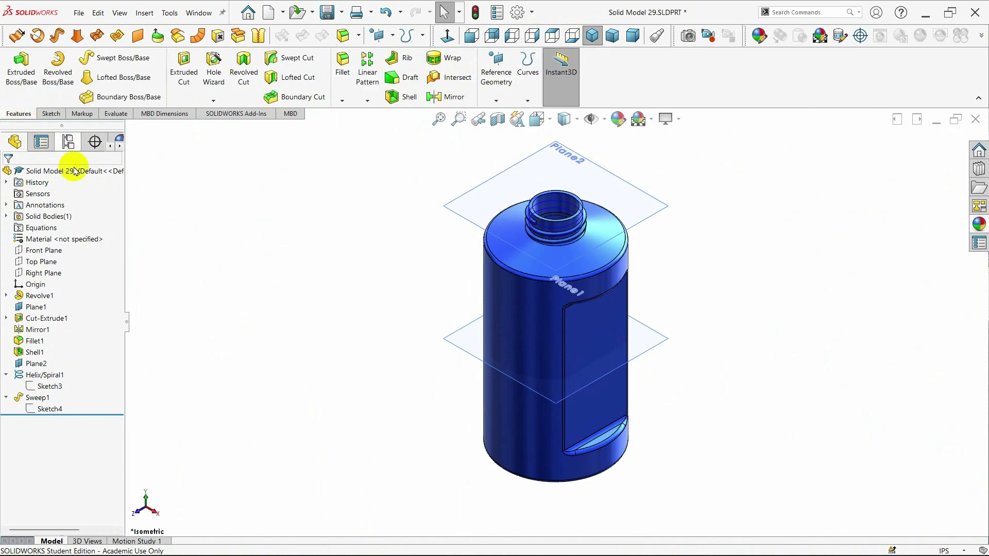
pyautogui.moveTo(555, 216)
pyautogui.keyDown('ctrl'); pyautogui.mouseDown(button='middle')
pyautogui.moveTo(557, 276)
pyautogui.moveTo(624, 267)
pyautogui.moveTo(686, 287)
pyautogui.moveTo(647, 295)
pyautogui.moveTo(497, 286)
pyautogui.moveTo(591, 258)
pyautogui.moveTo(688, 258)
pyautogui.moveTo(823, 309)
pyautogui.moveTo(828, 320)
pyautogui.moveTo(724, 323)
pyautogui.mouseUp(button='middle'); pyautogui.keyUp('ctrl')
pyautogui.scroll(-5, 589, 261)
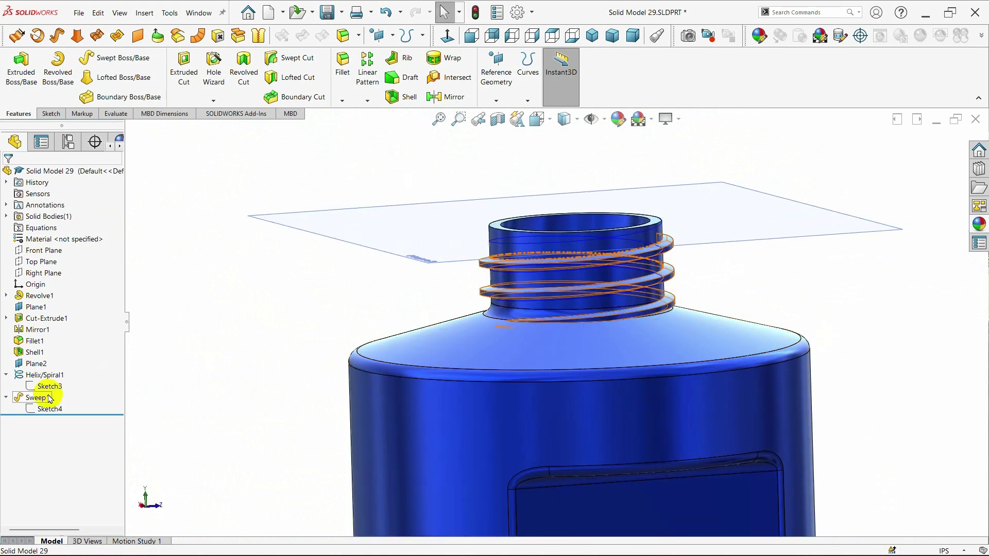
# - Edit Sweep1 and switch the profile orientation option to get three solid thread turns
pyautogui.click(44, 401)
pyautogui.rightClick(44, 401)
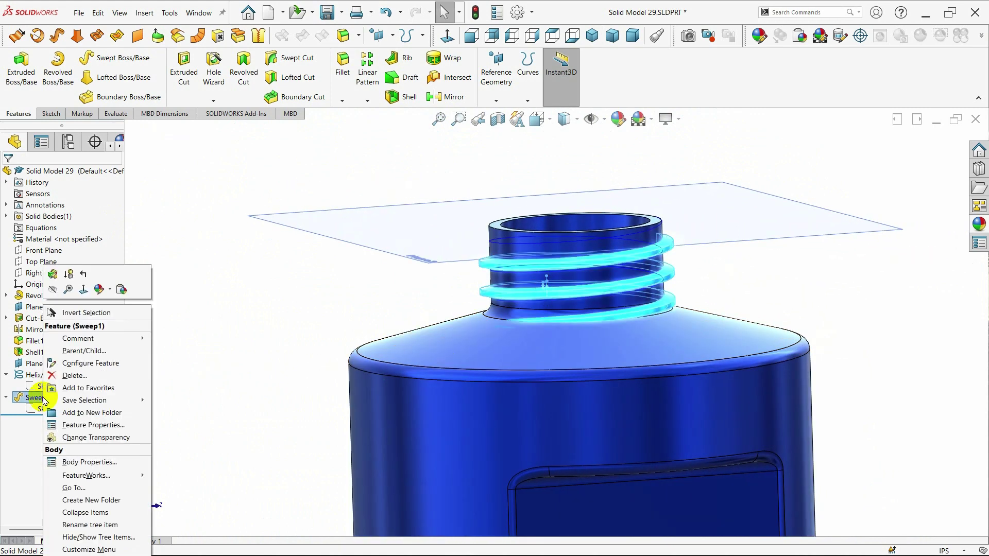
pyautogui.click(53, 288)
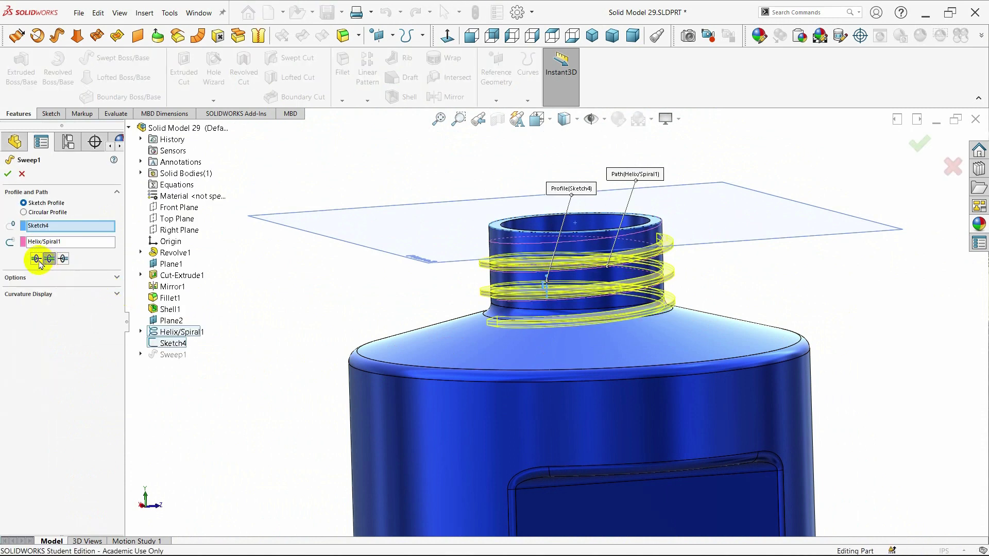
pyautogui.click(37, 259)
pyautogui.click(63, 259)
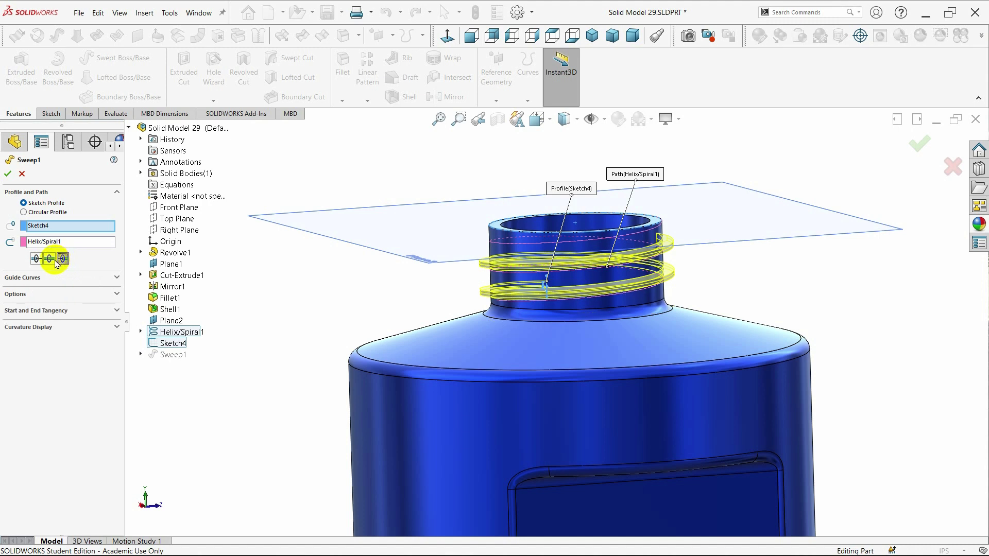
pyautogui.click(50, 259)
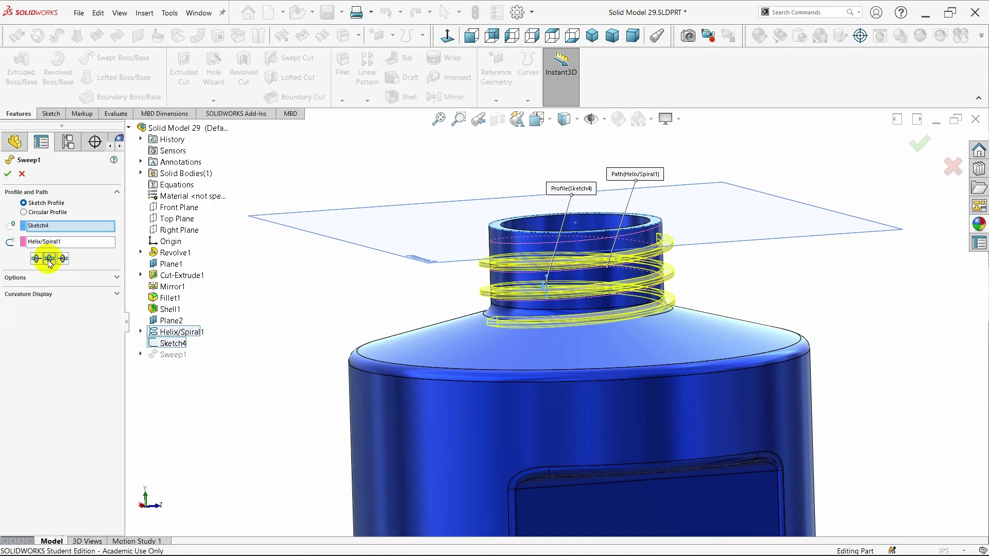
pyautogui.click(7, 175)
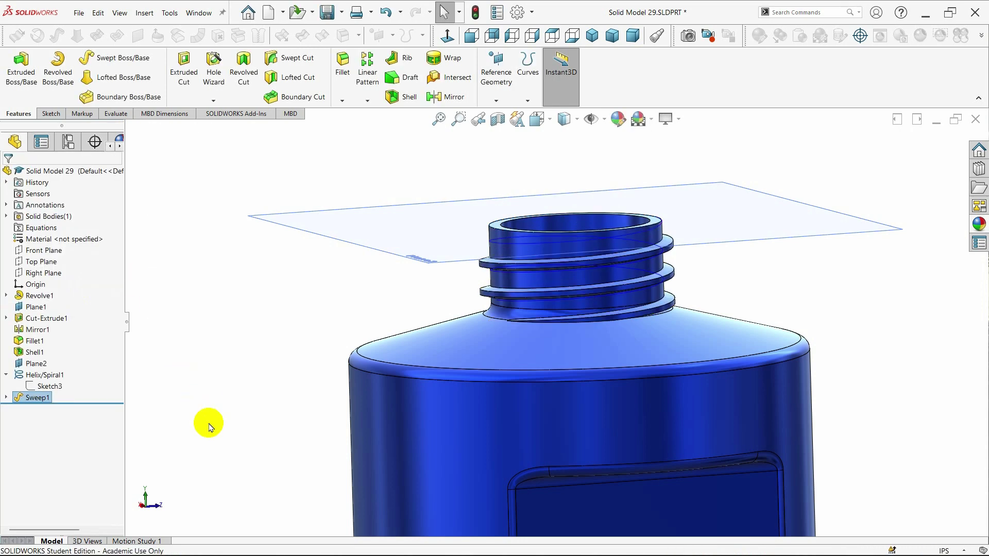
# - Show the bottle in isometric view and hide Plane2 and Plane1
pyautogui.click(592, 35)
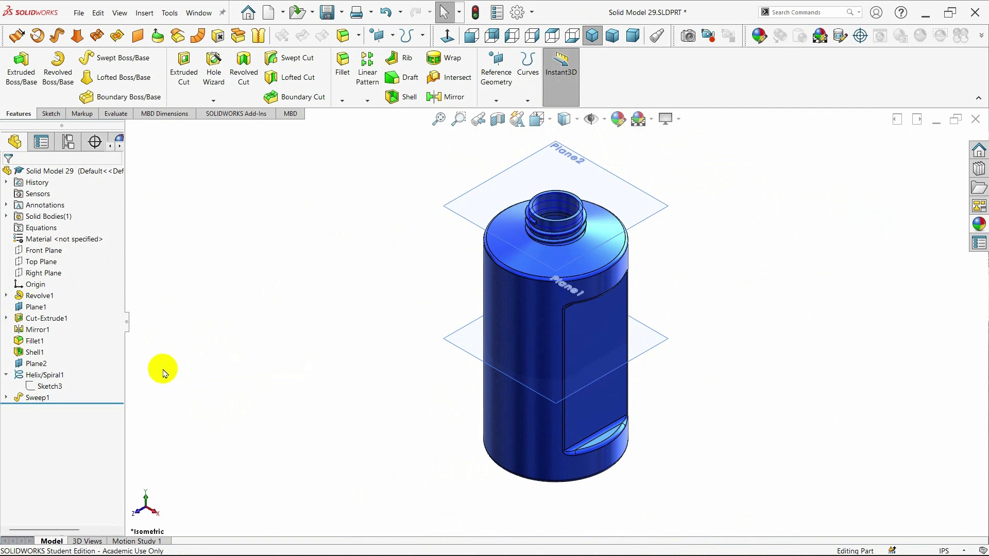
pyautogui.rightClick(31, 364)
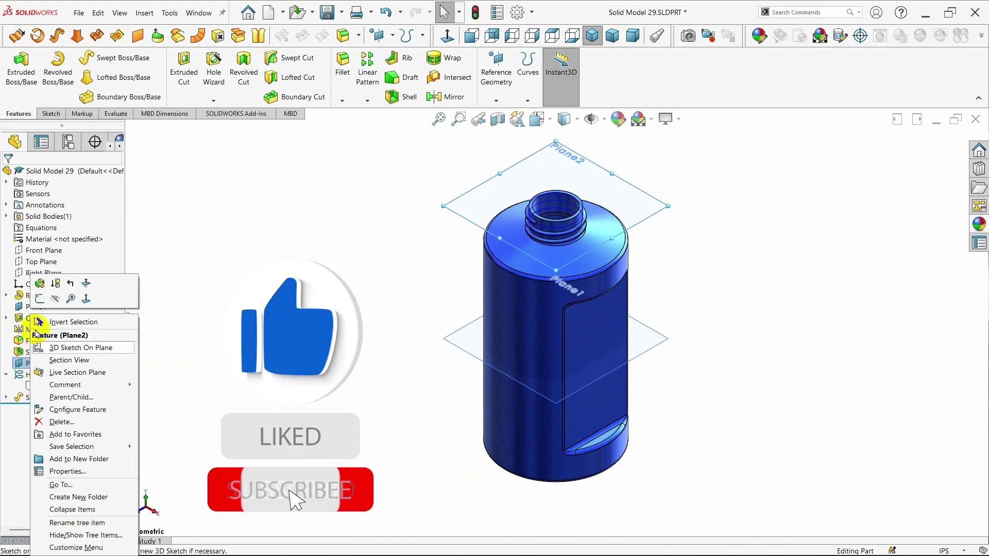
pyautogui.click(57, 299)
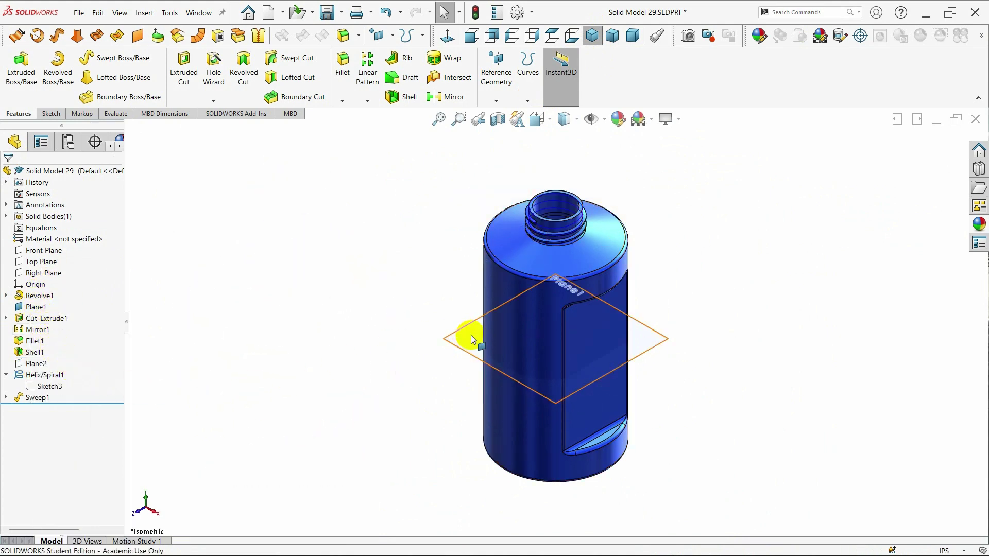
pyautogui.click(446, 337)
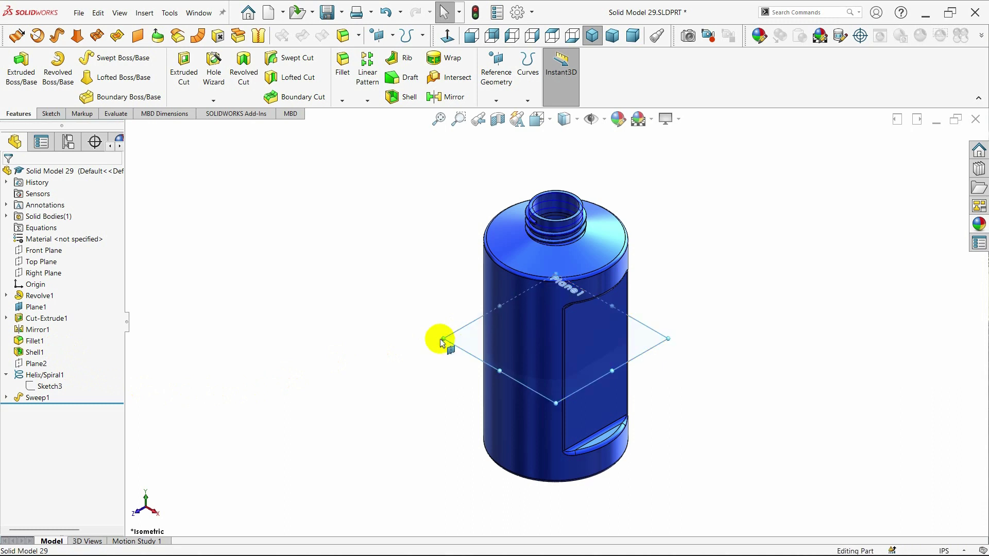
pyautogui.rightClick(33, 313)
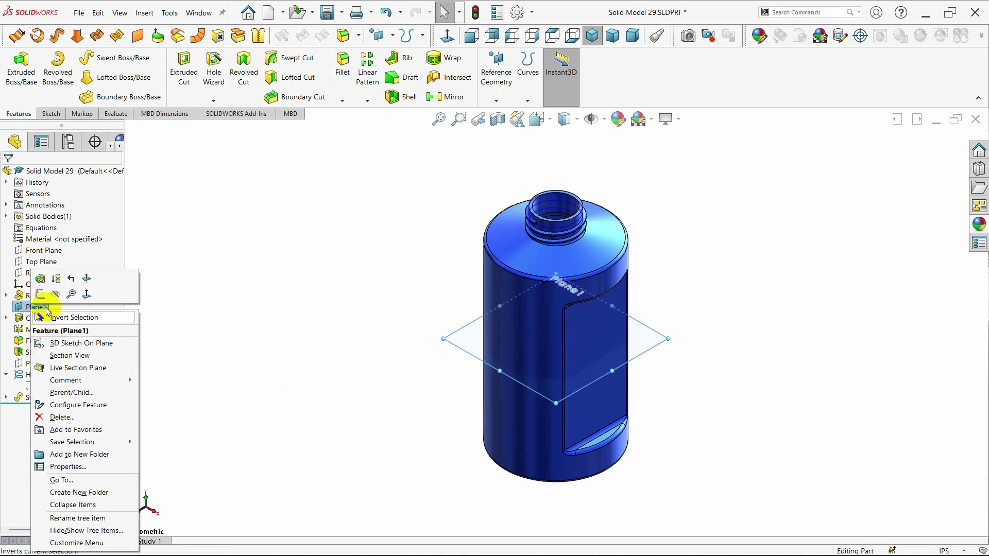
pyautogui.click(56, 294)
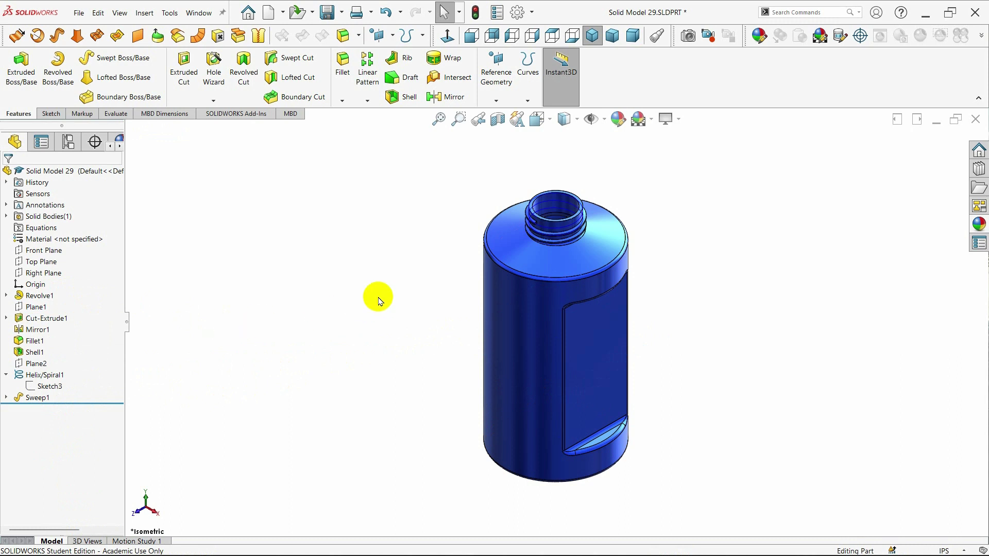
# - Orbit to inspect the bottle's underside, then return to the isometric view
pyautogui.moveTo(738, 379)
pyautogui.mouseDown(button='middle')
pyautogui.moveTo(621, 261)
pyautogui.moveTo(557, 225)
pyautogui.moveTo(481, 214)
pyautogui.moveTo(417, 249)
pyautogui.moveTo(402, 293)
pyautogui.moveTo(419, 360)
pyautogui.moveTo(406, 373)
pyautogui.moveTo(386, 366)
pyautogui.moveTo(371, 338)
pyautogui.moveTo(386, 269)
pyautogui.moveTo(423, 185)
pyautogui.moveTo(465, 172)
pyautogui.moveTo(520, 190)
pyautogui.moveTo(590, 242)
pyautogui.moveTo(721, 389)
pyautogui.moveTo(636, 404)
pyautogui.moveTo(525, 327)
pyautogui.moveTo(445, 346)
pyautogui.moveTo(387, 339)
pyautogui.mouseUp(button='middle')
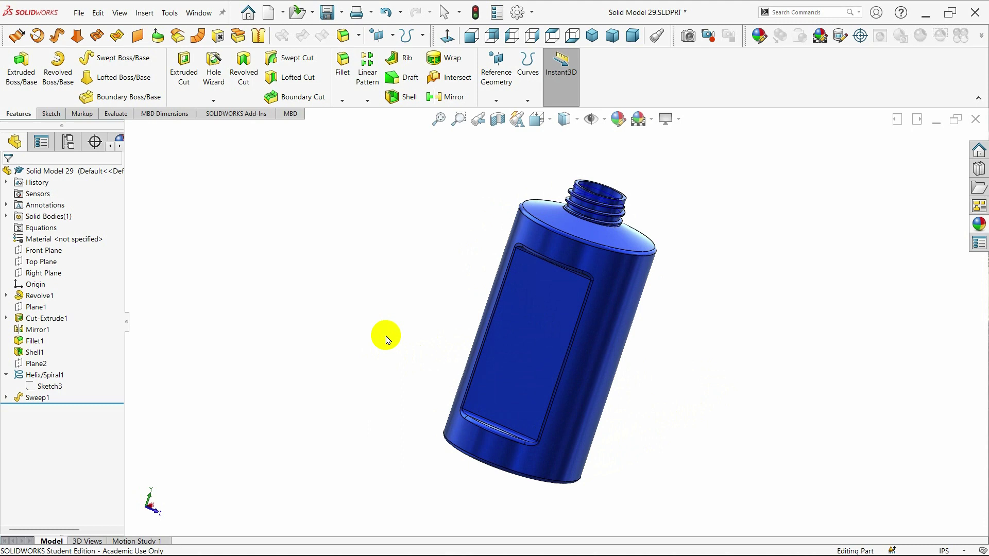
pyautogui.click(591, 36)
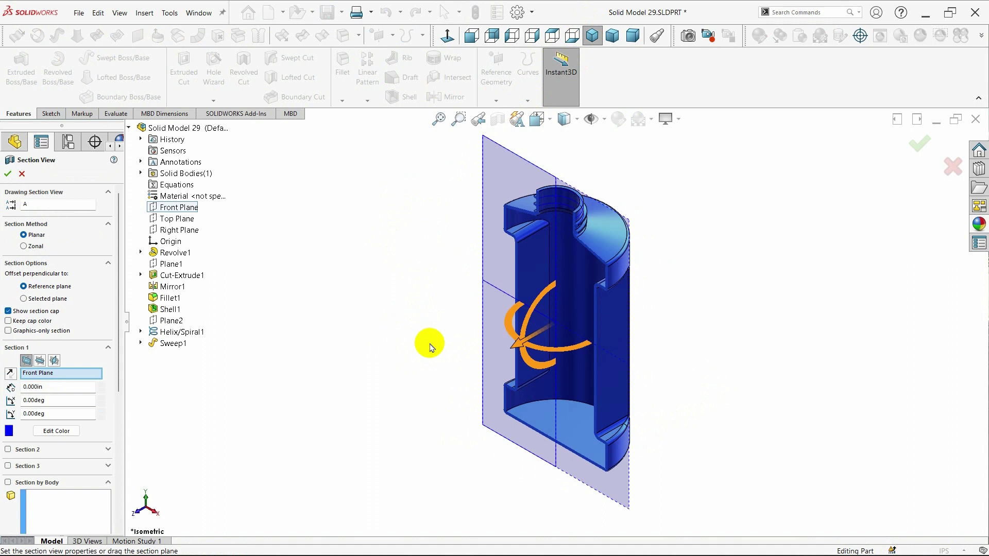
# - Slide and rotate the section plane about 7° so it halves the bottle through both side cuts
pyautogui.moveTo(526, 342)
pyautogui.mouseDown()
pyautogui.moveTo(575, 302)
pyautogui.moveTo(434, 371)
pyautogui.mouseUp()
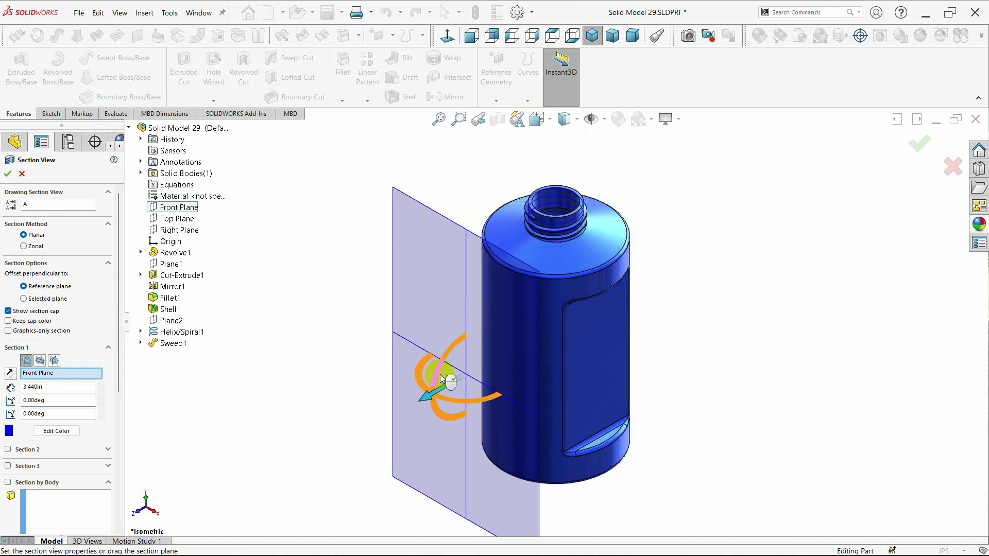
pyautogui.moveTo(455, 402); pyautogui.dragTo(492, 398)
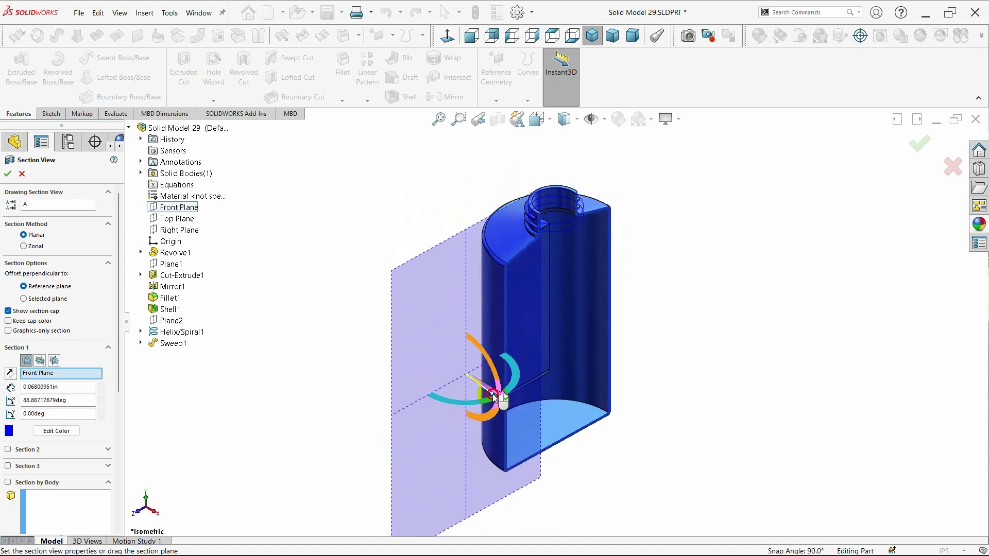
pyautogui.moveTo(493, 398)
pyautogui.mouseDown()
pyautogui.moveTo(599, 342)
pyautogui.moveTo(638, 385)
pyautogui.moveTo(591, 343)
pyautogui.moveTo(606, 352)
pyautogui.moveTo(605, 338)
pyautogui.moveTo(555, 348)
pyautogui.mouseUp()
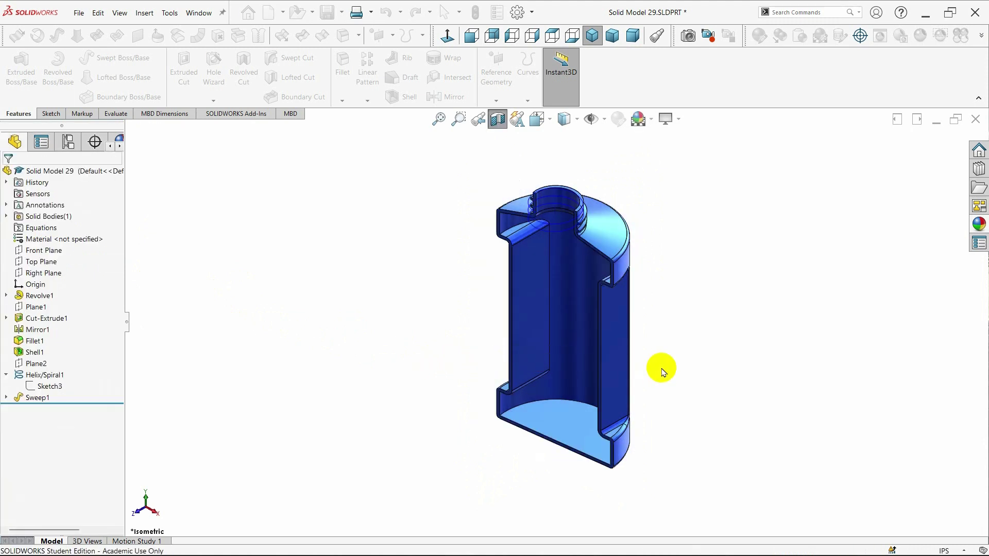
# - Inspect the cutaway from isometric, trimetric and dimetric angles, then turn off the section view
pyautogui.scroll(-2, 568, 292)
pyautogui.scroll(-2, 567, 292)
pyautogui.moveTo(582, 327)
pyautogui.mouseDown(button='middle')
pyautogui.moveTo(624, 319)
pyautogui.moveTo(719, 338)
pyautogui.moveTo(566, 309)
pyautogui.moveTo(530, 218)
pyautogui.moveTo(536, 278)
pyautogui.moveTo(585, 379)
pyautogui.moveTo(571, 338)
pyautogui.moveTo(578, 307)
pyautogui.mouseUp(button='middle')
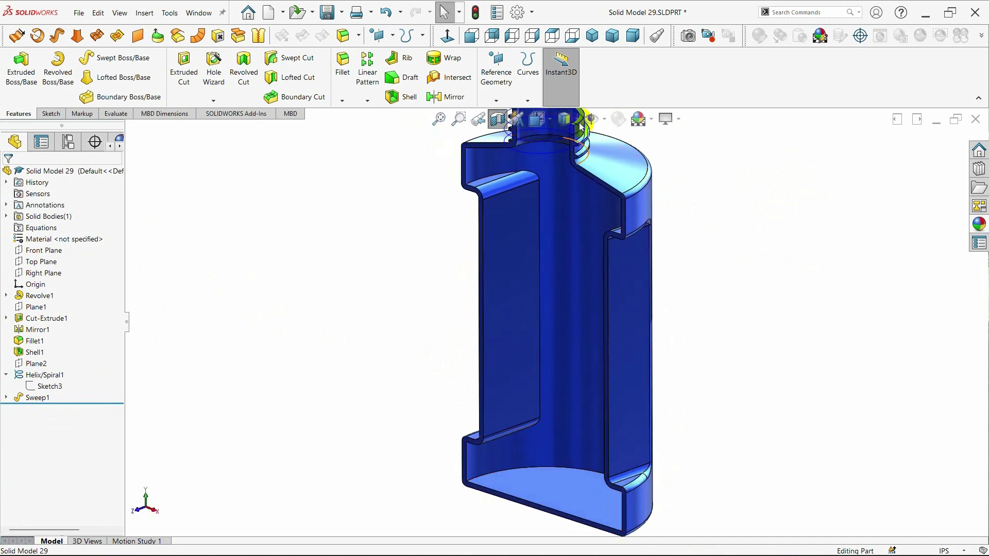
pyautogui.moveTo(705, 309)
pyautogui.mouseDown(button='middle')
pyautogui.moveTo(662, 309)
pyautogui.moveTo(514, 369)
pyautogui.moveTo(754, 331)
pyautogui.mouseUp(button='middle')
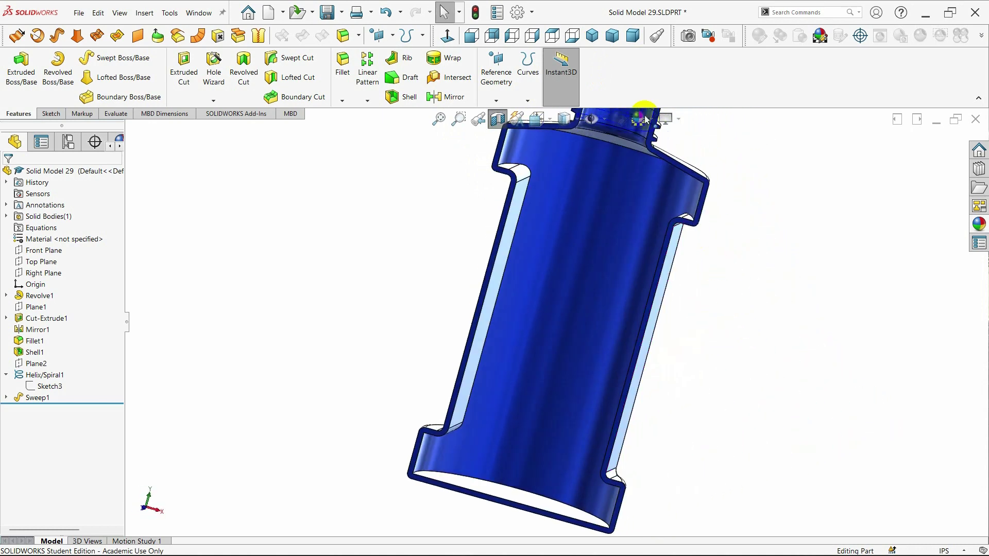
pyautogui.click(594, 38)
pyautogui.click(610, 38)
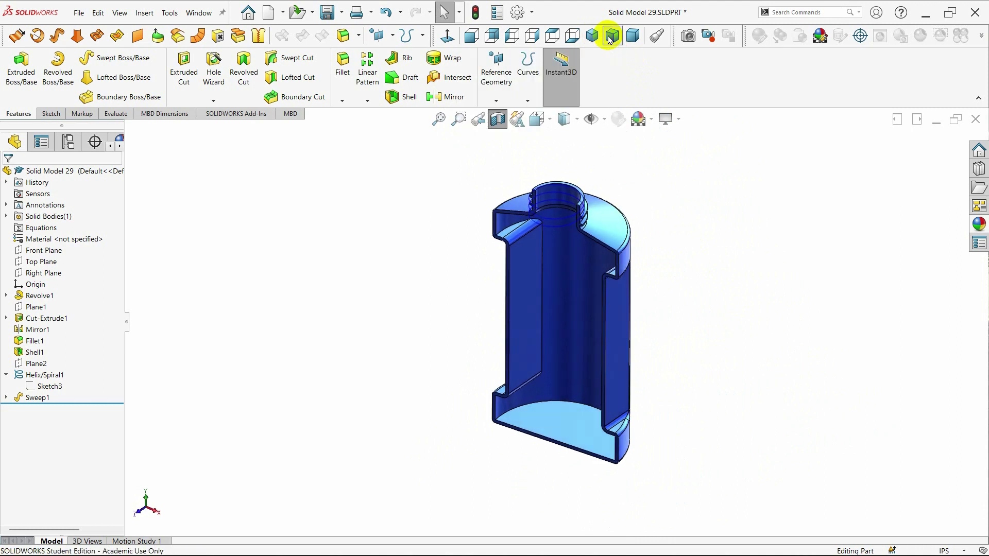
pyautogui.click(632, 36)
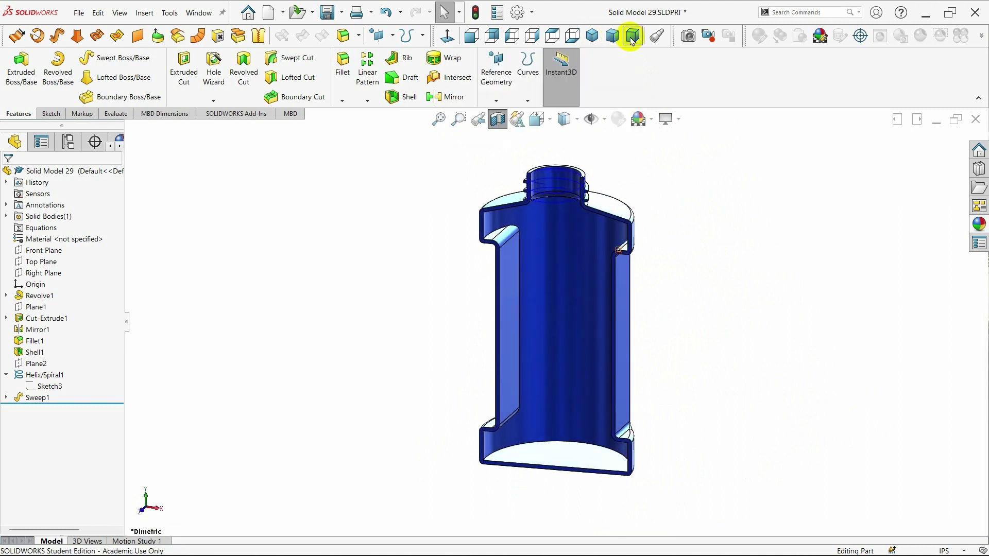
pyautogui.click(593, 35)
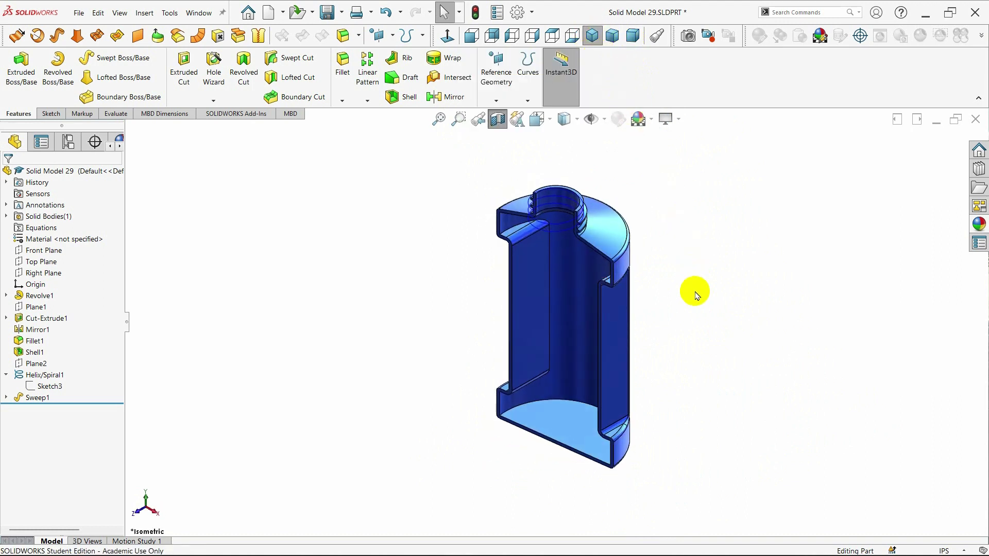
pyautogui.click(497, 125)
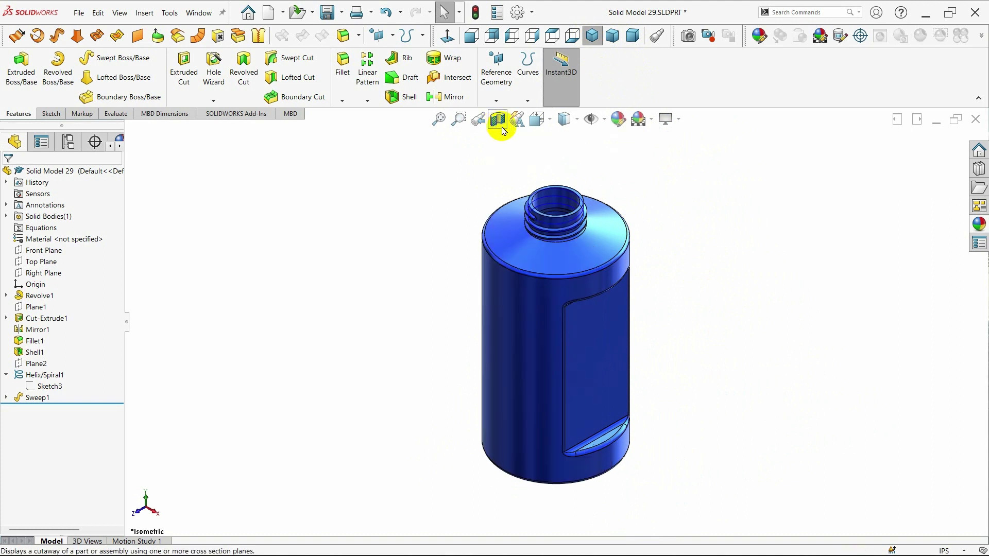
# - Cycle through trimetric, dimetric and isometric views, then set the display style to Shaded without edges
pyautogui.click(617, 41)
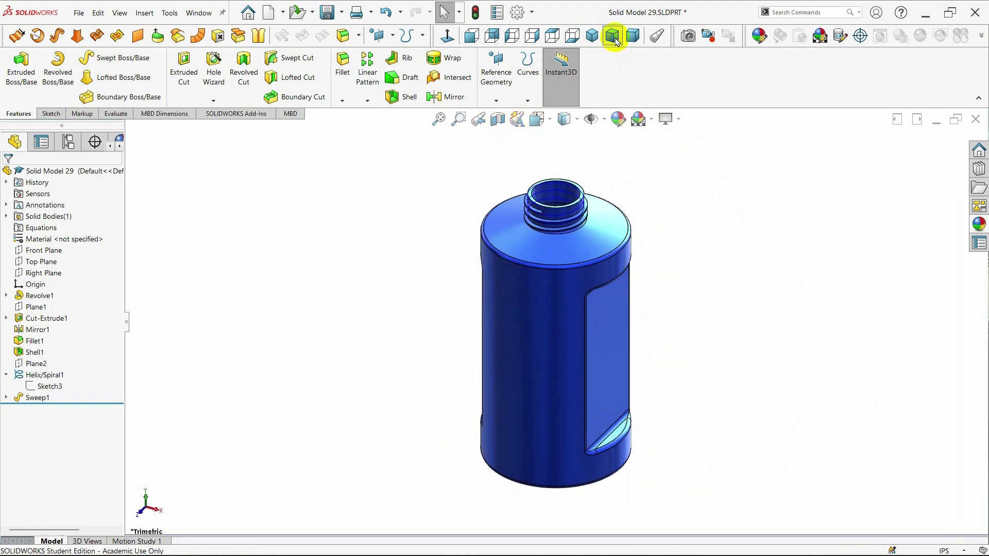
pyautogui.click(634, 40)
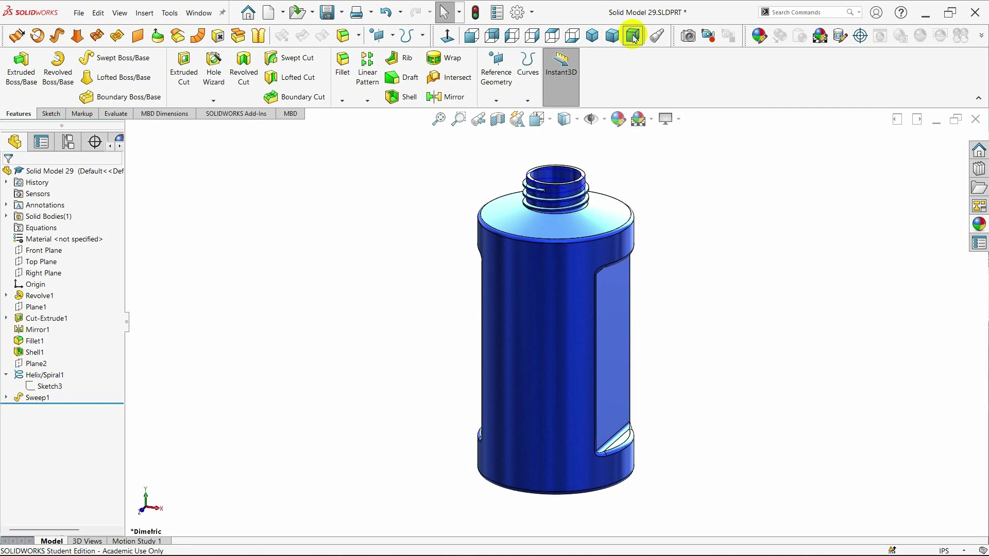
pyautogui.click(592, 36)
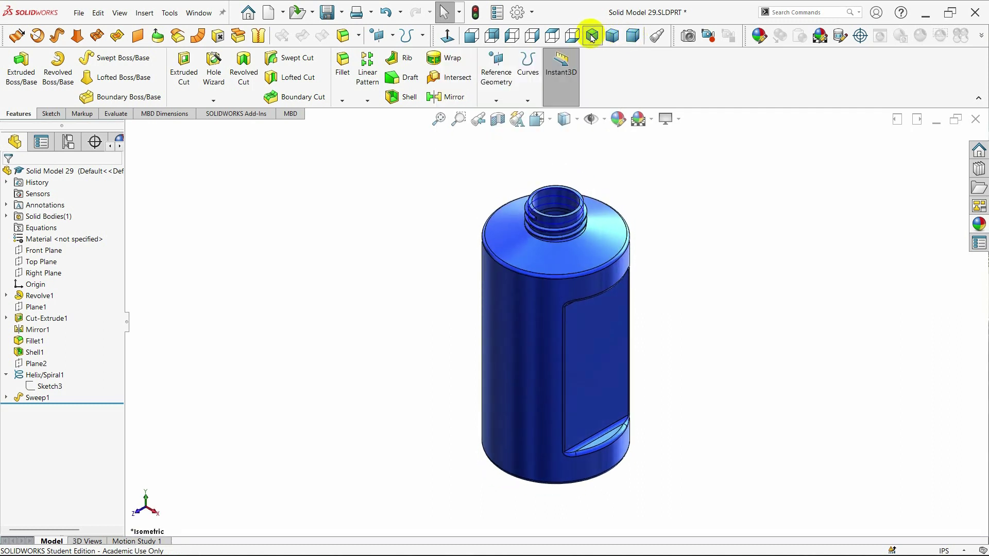
pyautogui.click(565, 119)
pyautogui.click(566, 160)
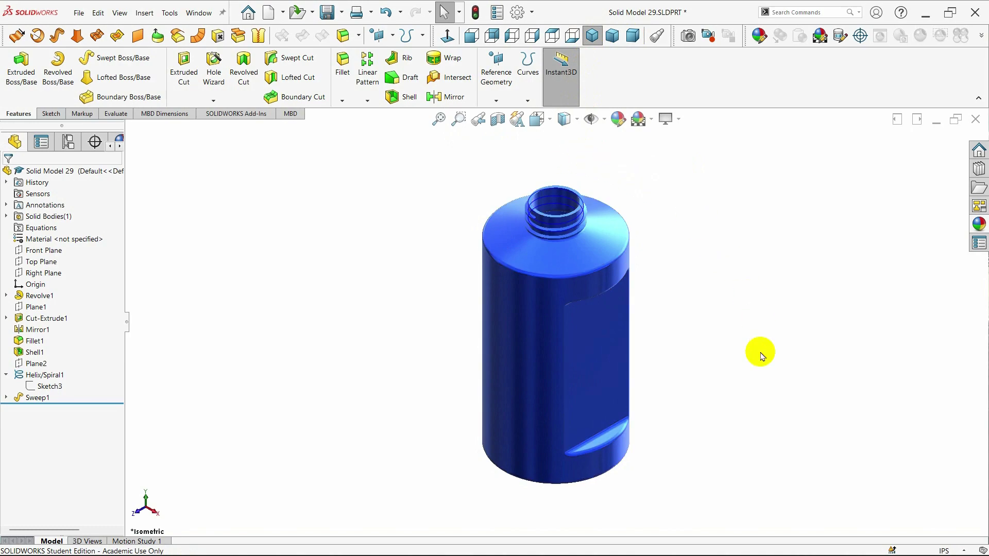